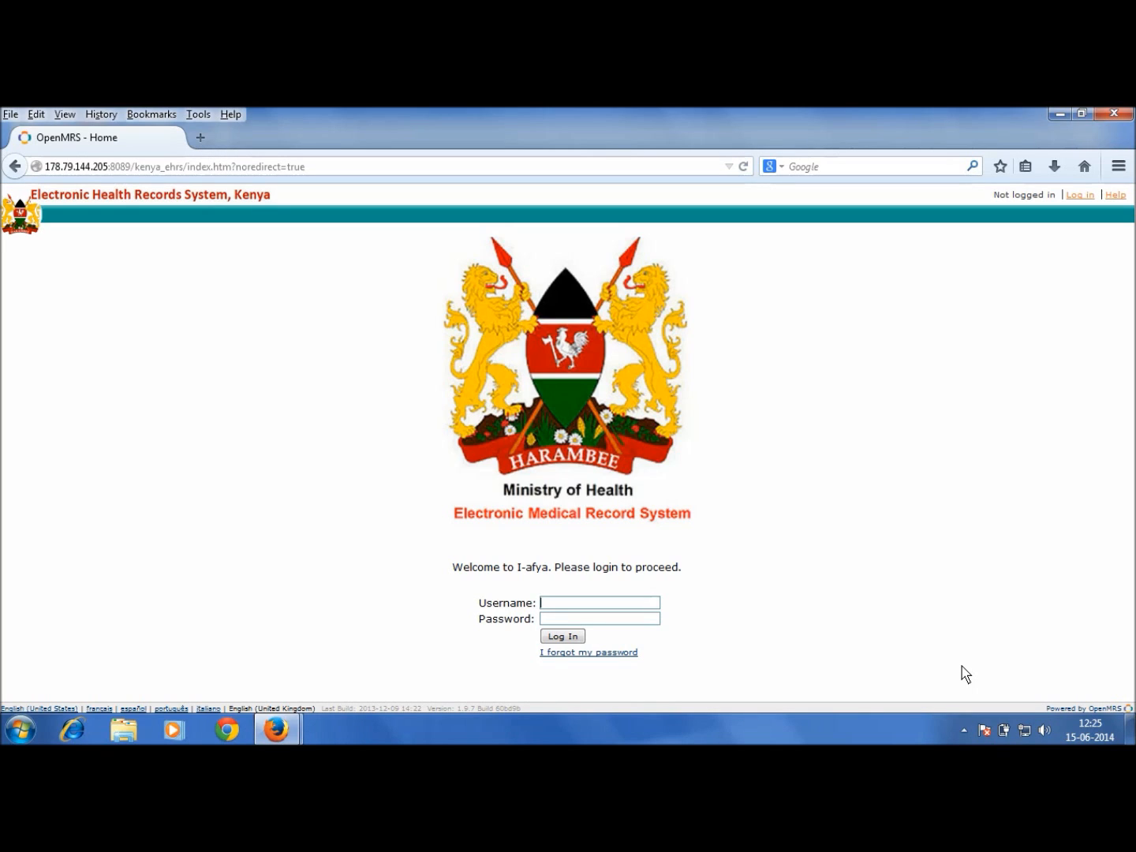
# Step: Log in with the pharmacy inventory account and open the main store drug stock pages
pyautogui.write('idrugs')
pyautogui.press('Tab')
pyautogui.write('••••••••••')
pyautogui.press('Return')
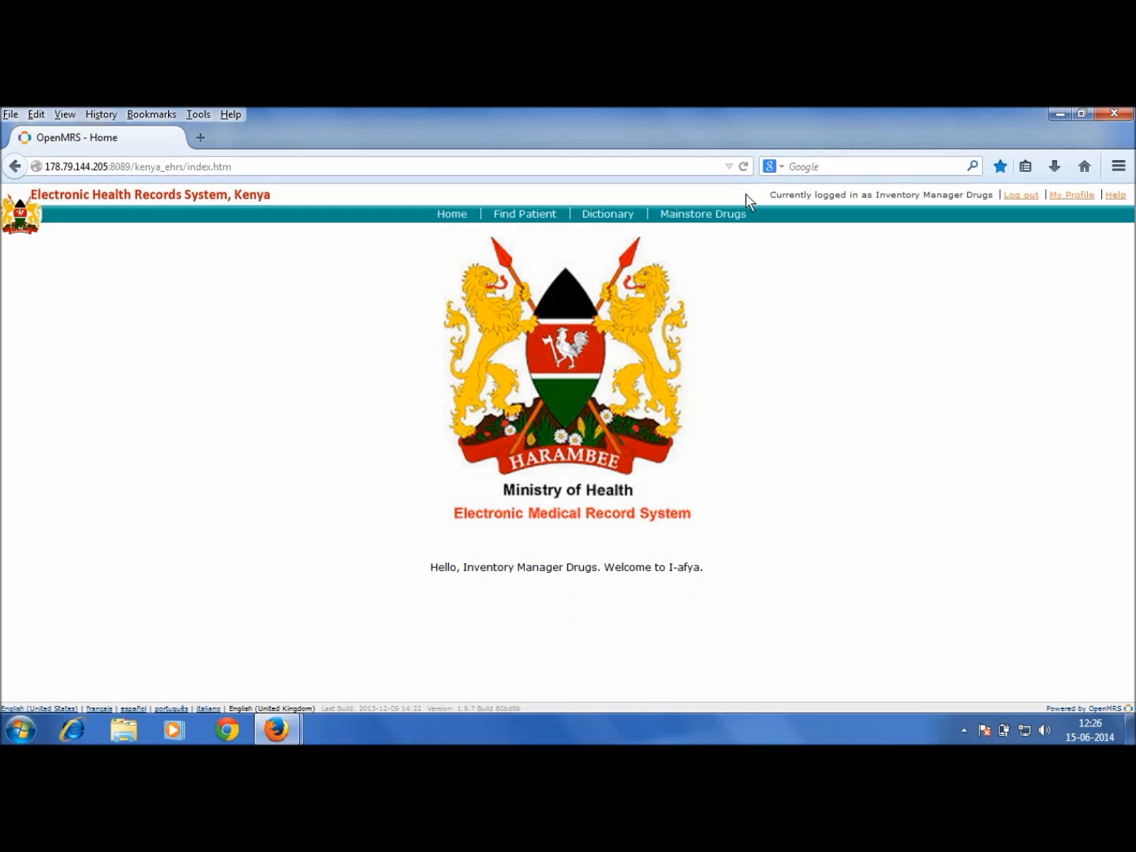
pyautogui.click(728, 220)
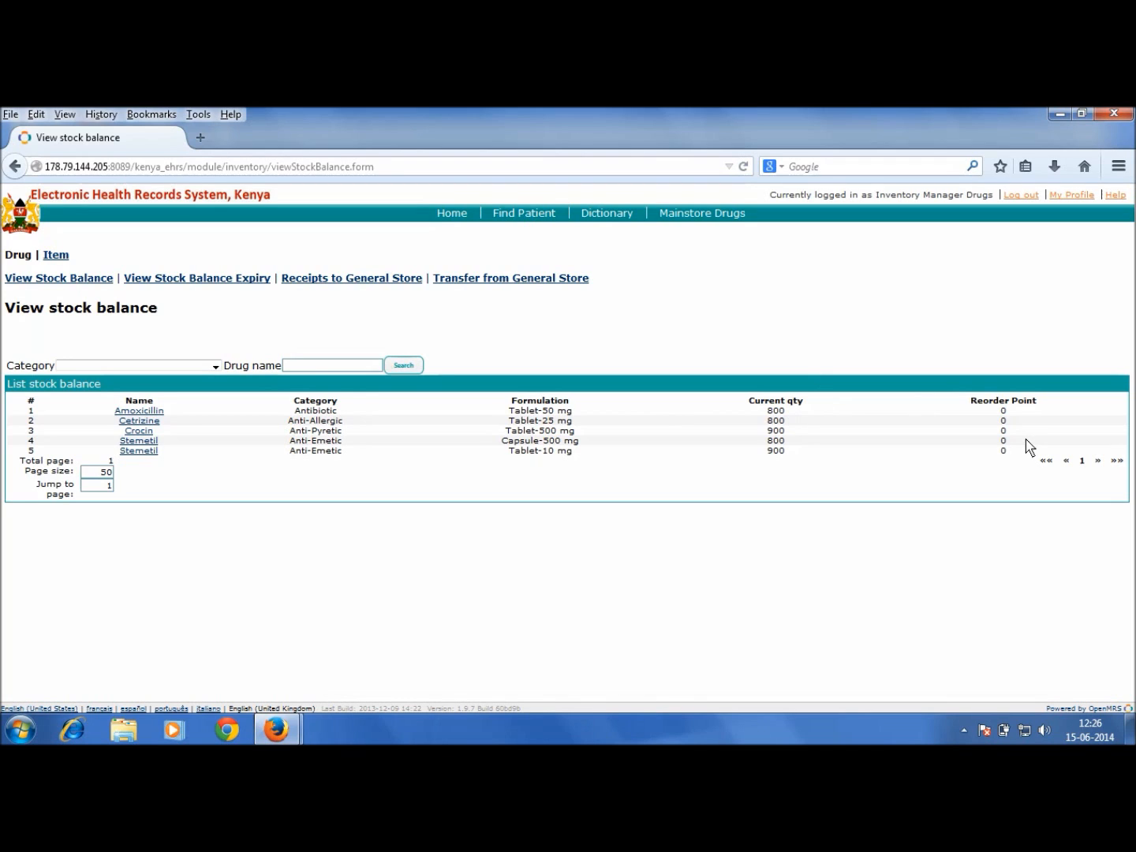
# Step: View the stock balance by expiry, then open the list of receipts to the general store
pyautogui.click(224, 281)
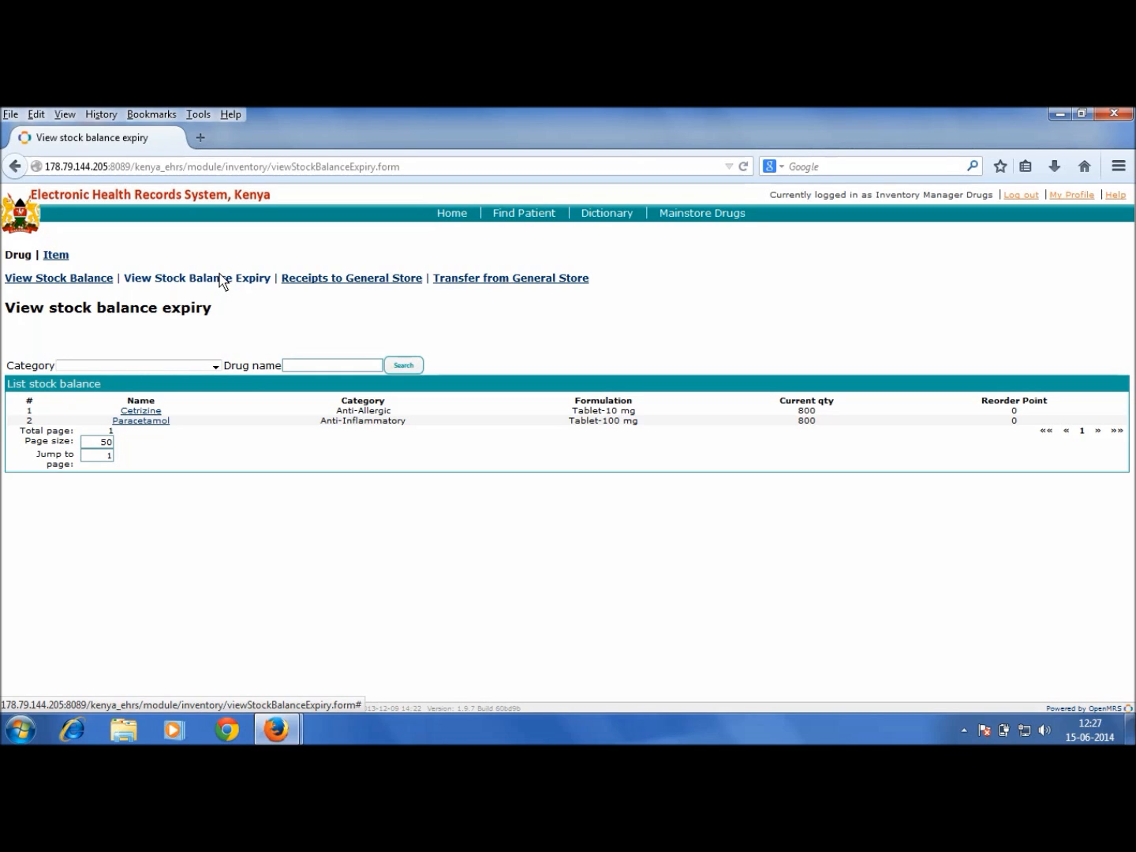
pyautogui.click(336, 281)
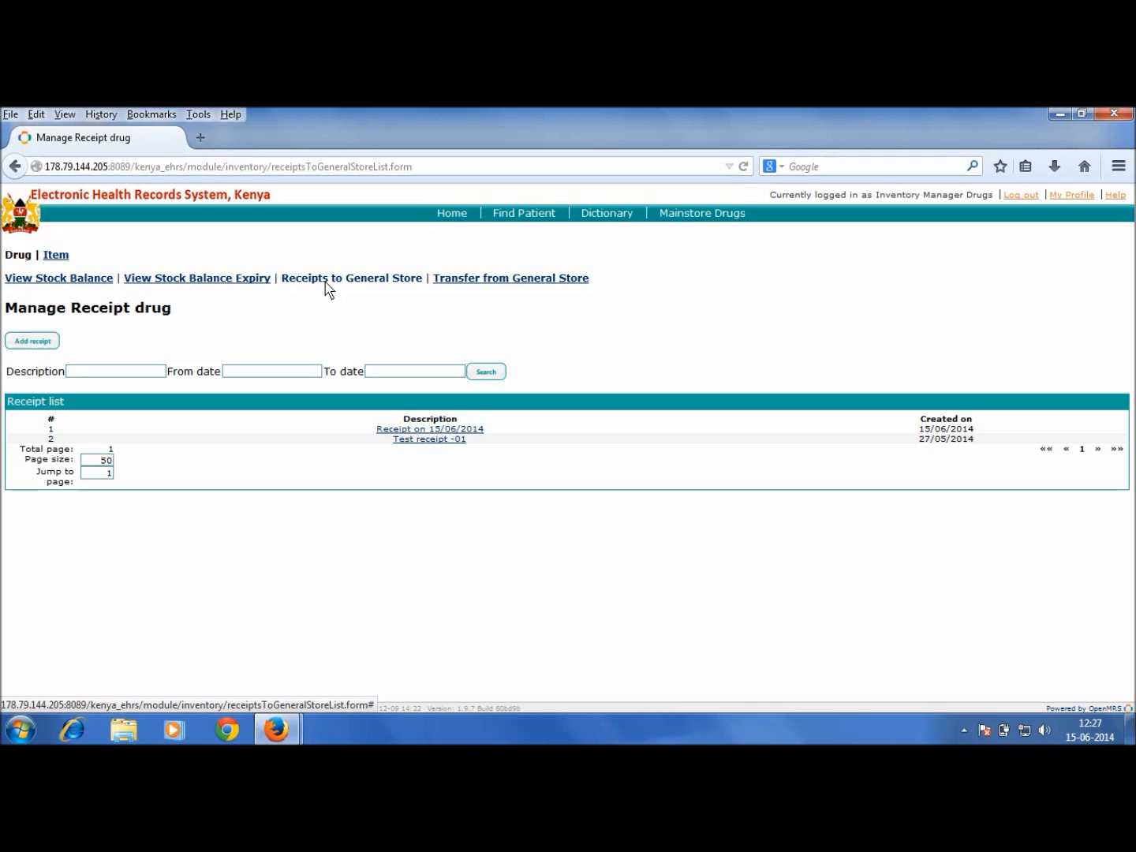
# Step: Start a new drug receipt with Add receipt
pyautogui.click(36, 342)
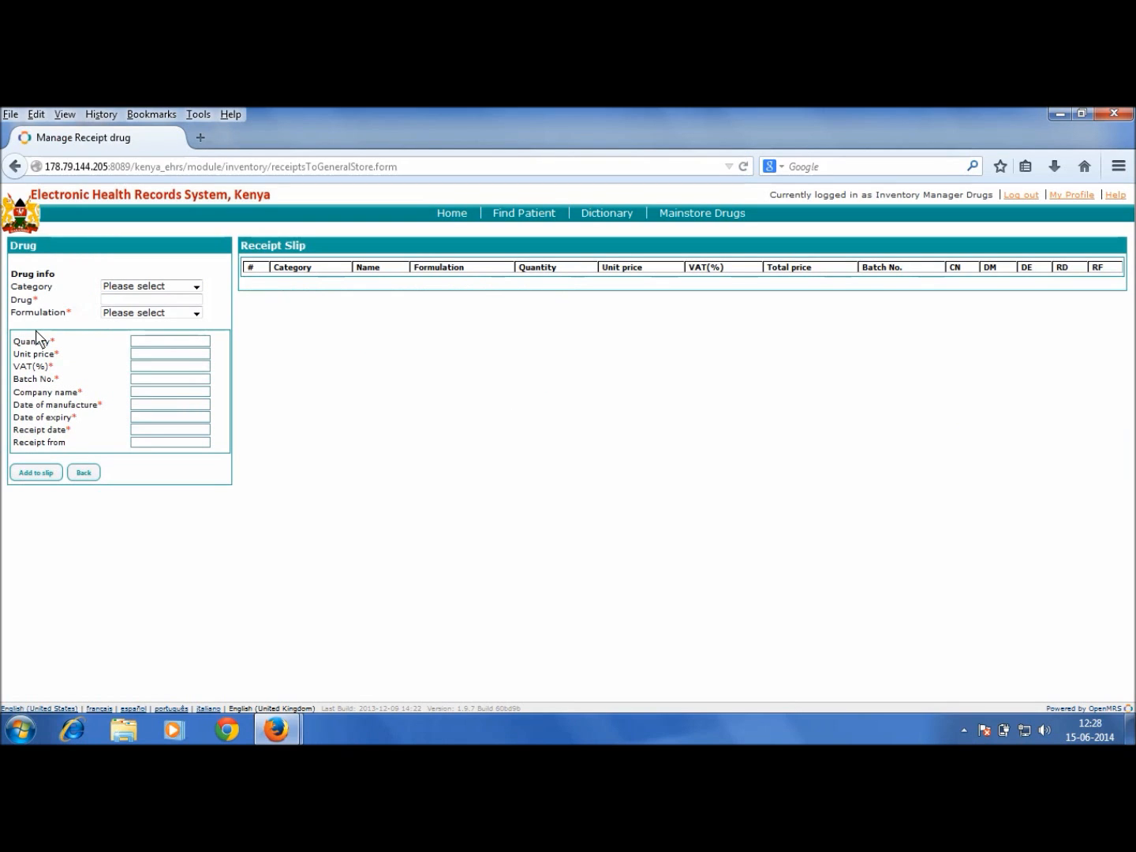
# Step: Enter Anti-Pyretic Crocin Tablet-500 mg: quantity 100, price 10, VAT 2, batch ABCD1234, company Ranbaxy
pyautogui.click(121, 289)
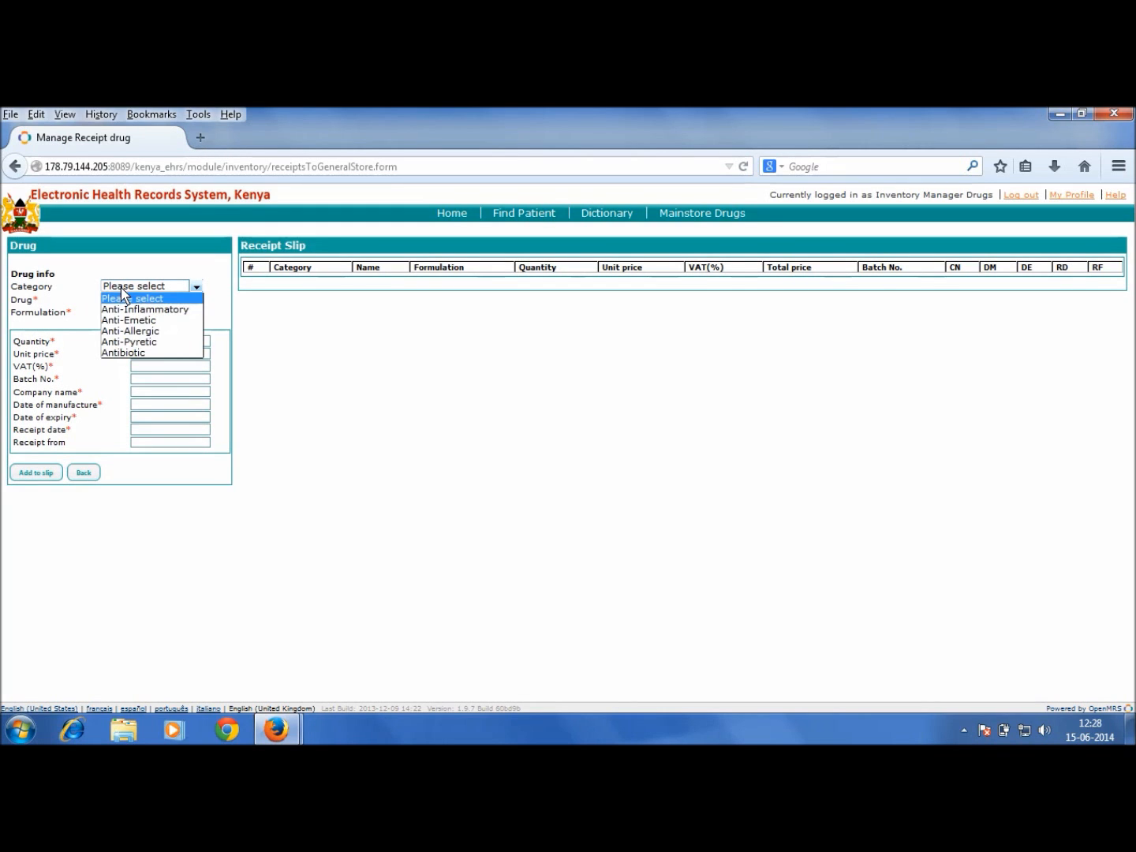
pyautogui.click(114, 342)
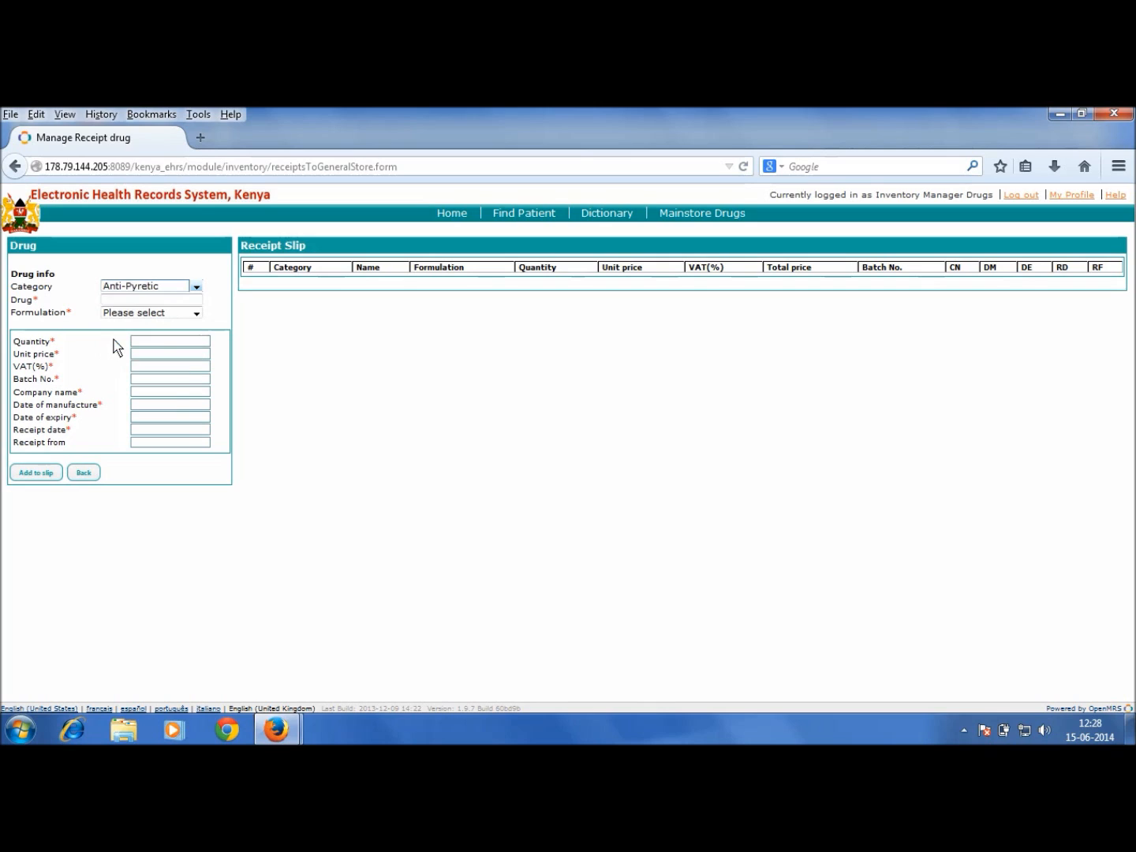
pyautogui.click(130, 307)
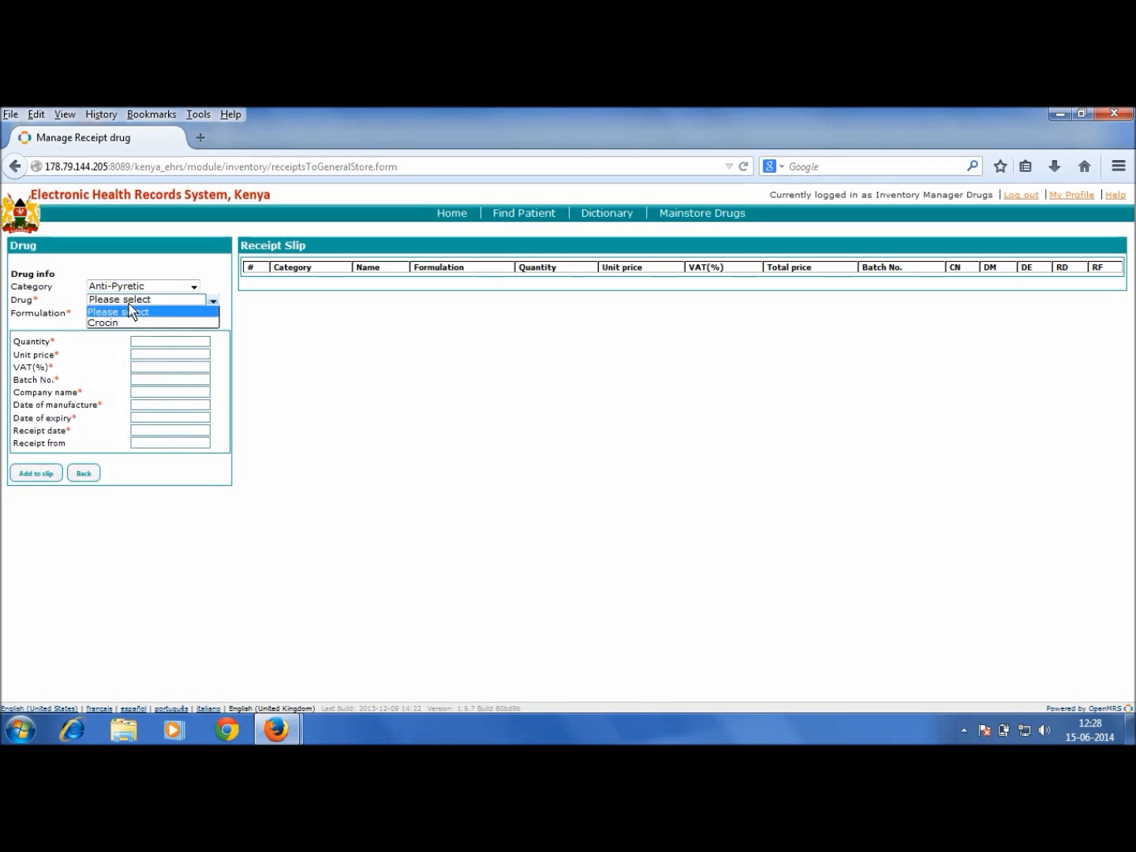
pyautogui.click(127, 327)
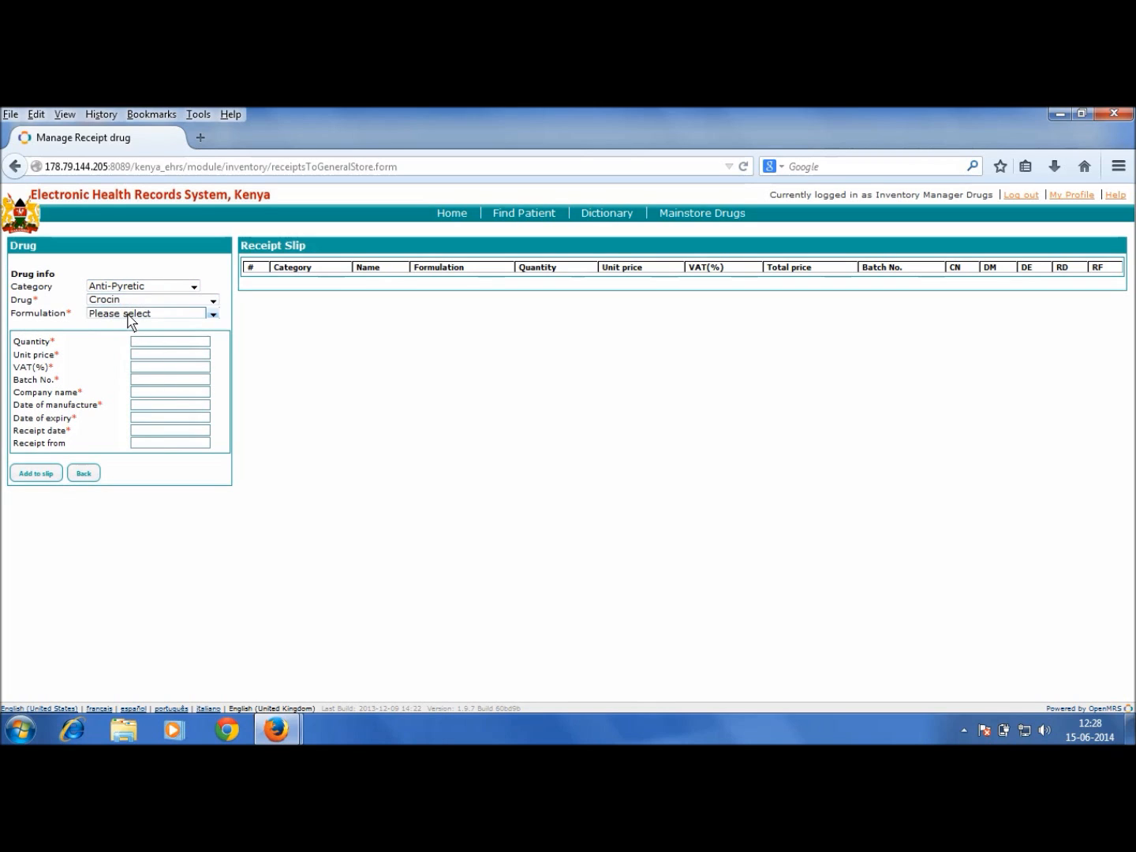
pyautogui.click(128, 316)
pyautogui.click(128, 337)
pyautogui.write('1')
pyautogui.write('00')
pyautogui.write('10')
pyautogui.write('2')
pyautogui.write('ABC')
pyautogui.write('D1234')
pyautogui.press('Tab')
pyautogui.write('Ranbaxy')
# Step: Set manufacture 01/05/2014, expiry 30/06/2015, receipt date 15/06/2014, and source Government Source
pyautogui.press('Tab')
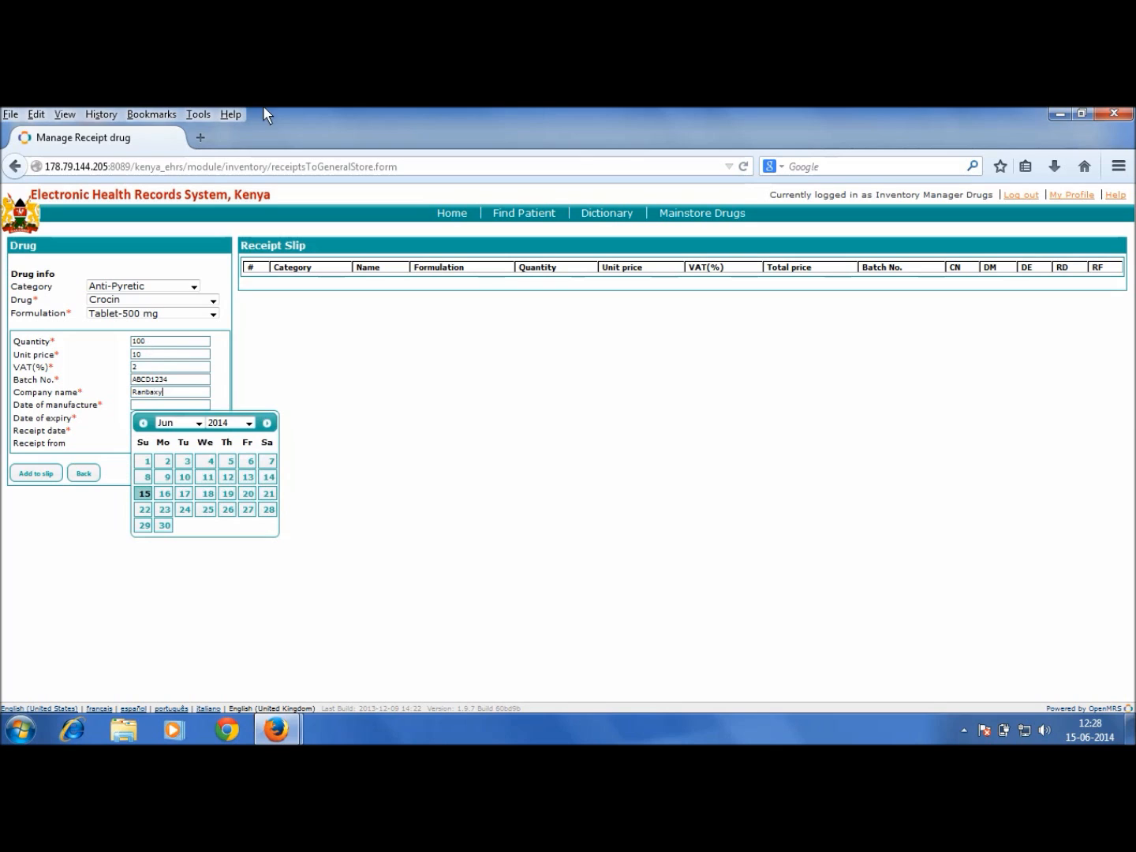
pyautogui.click(198, 423)
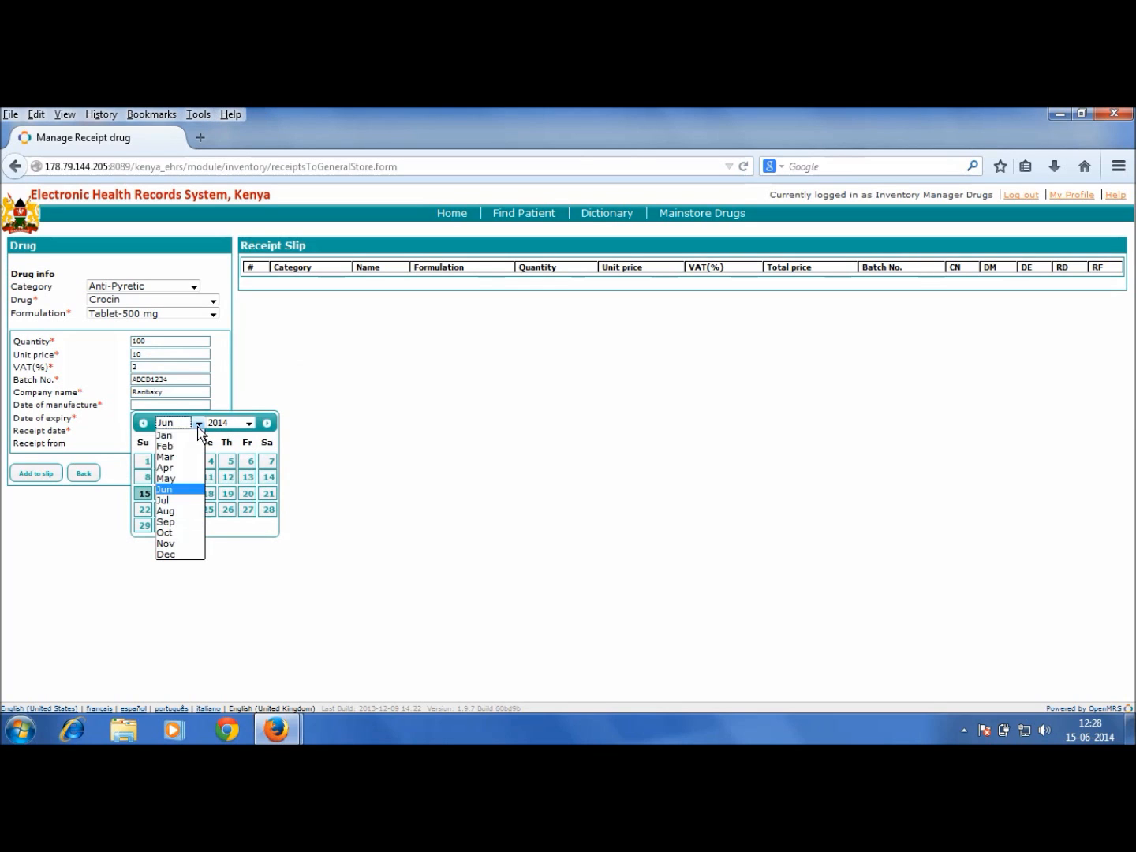
pyautogui.click(183, 479)
pyautogui.click(230, 462)
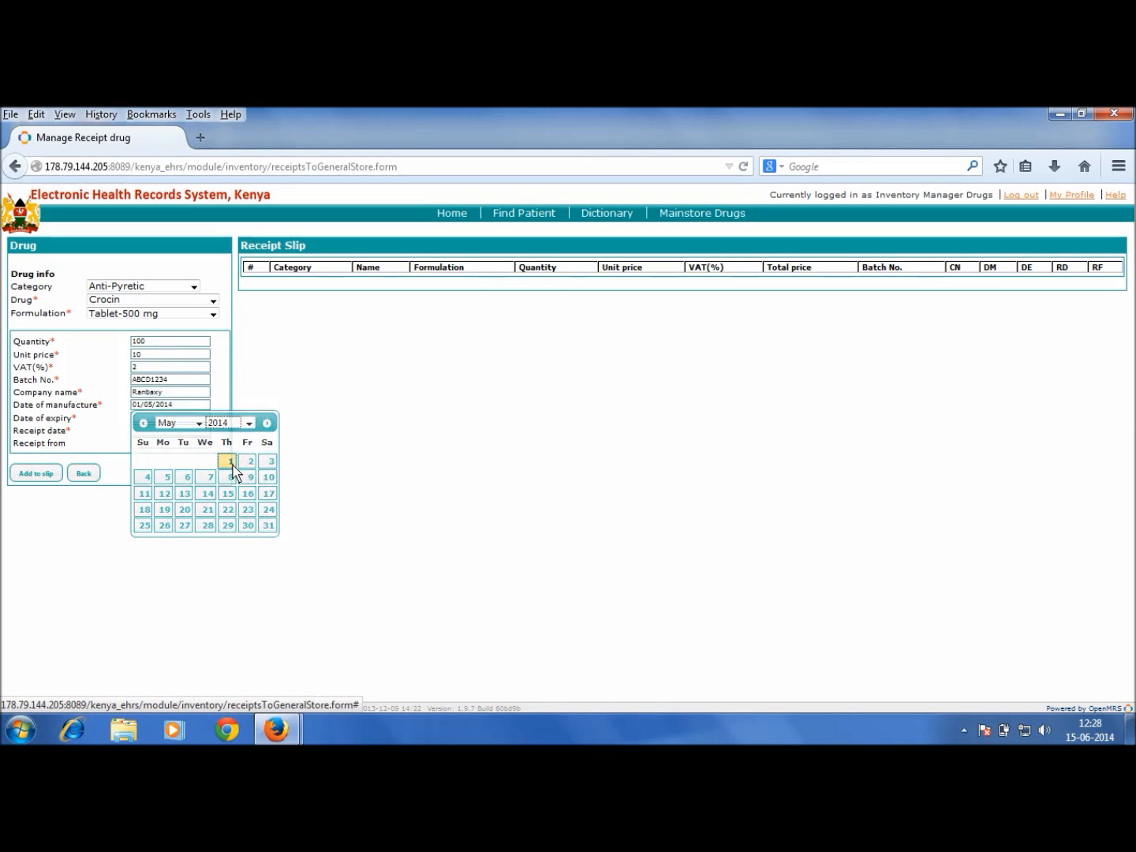
pyautogui.click(152, 419)
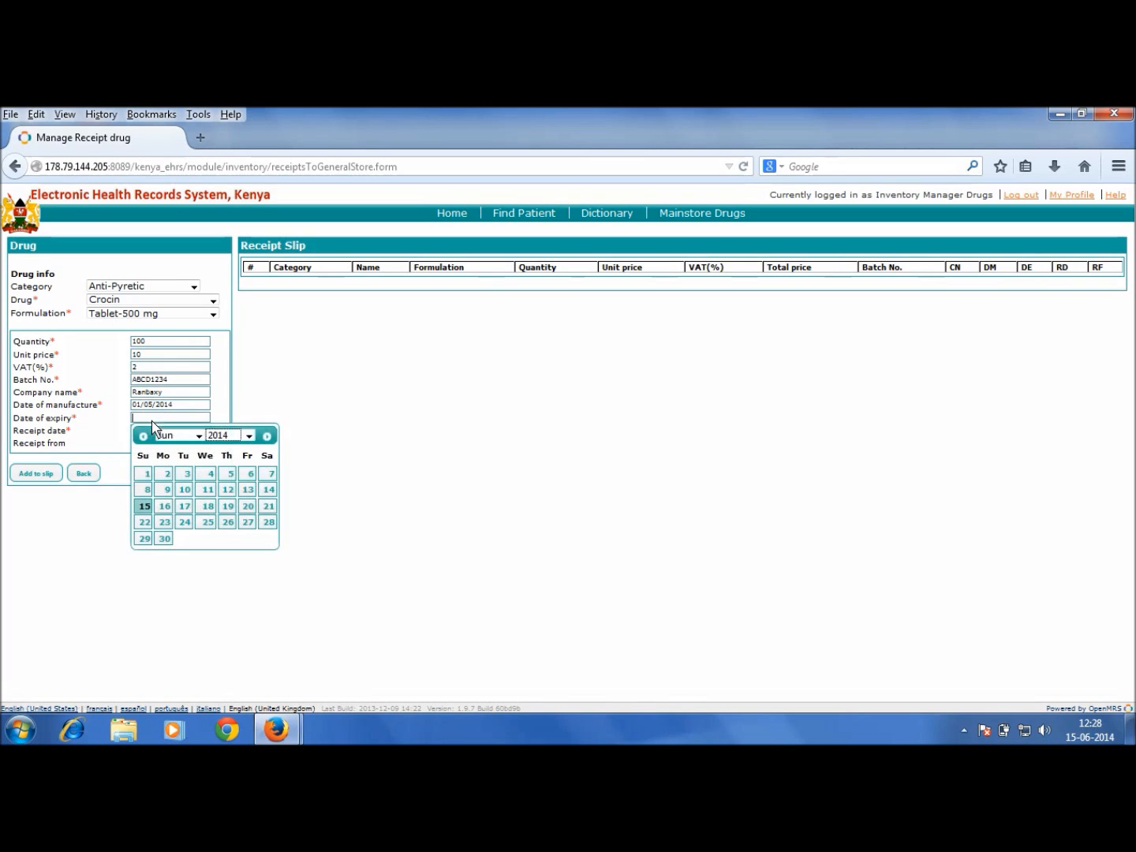
pyautogui.click(248, 435)
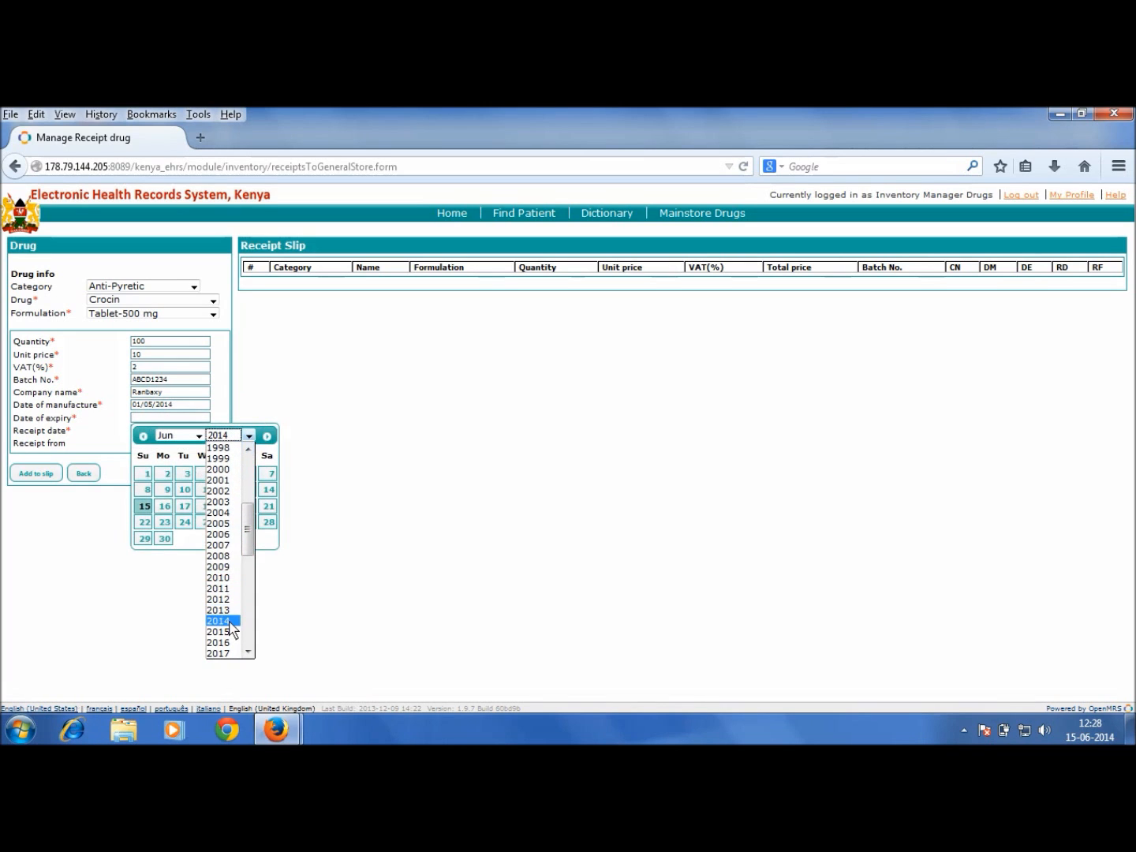
pyautogui.click(218, 632)
pyautogui.click(182, 538)
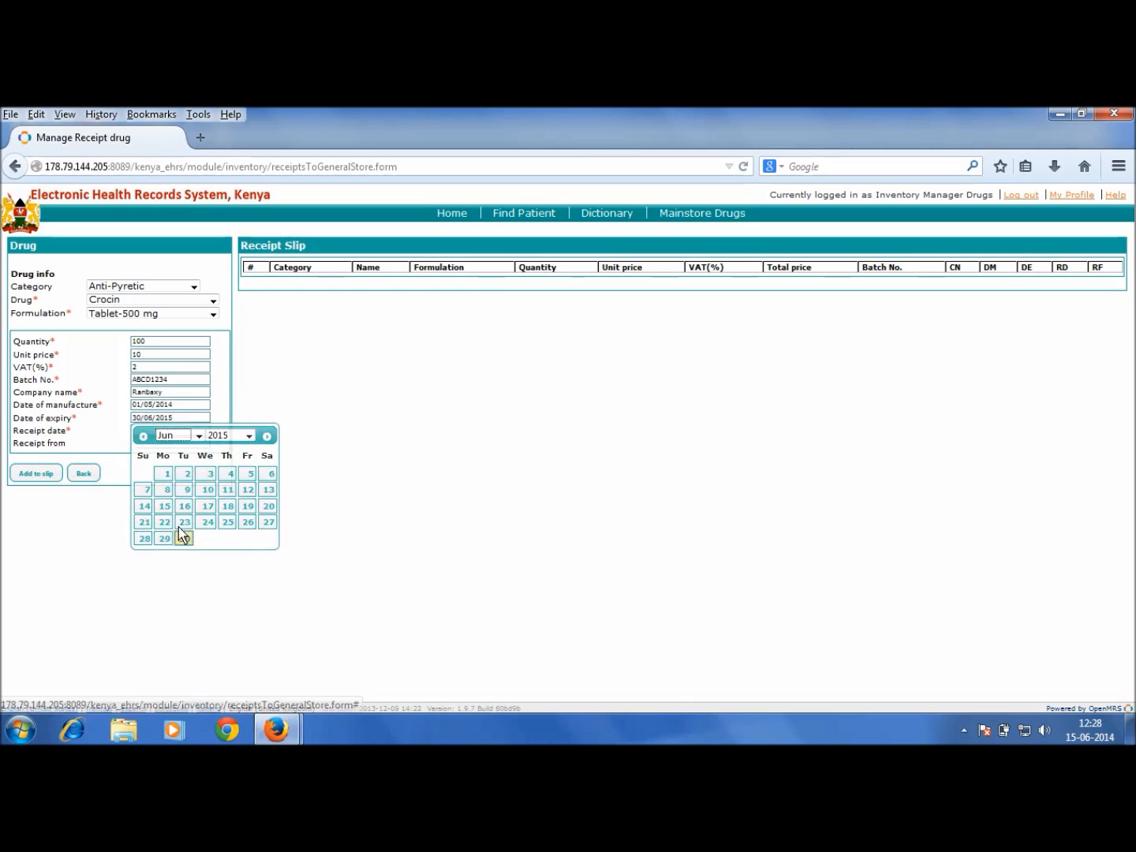
pyautogui.click(176, 431)
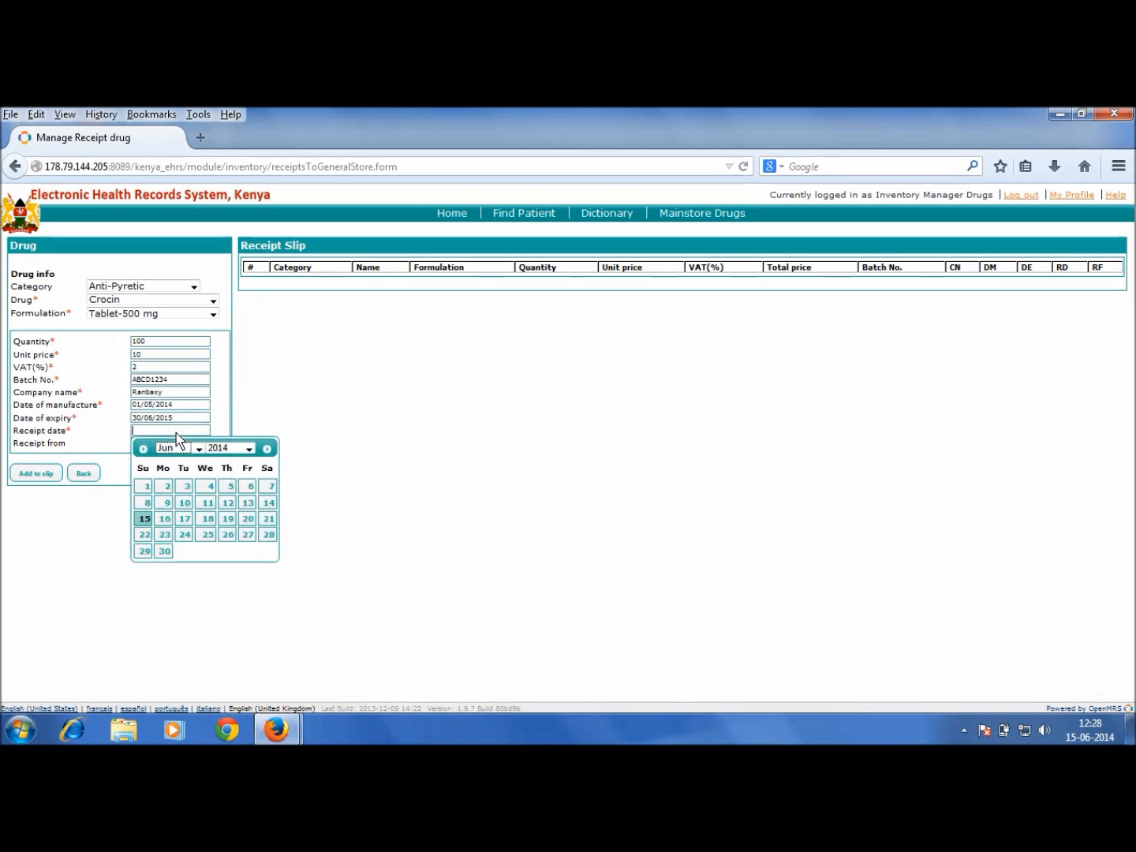
pyautogui.click(144, 521)
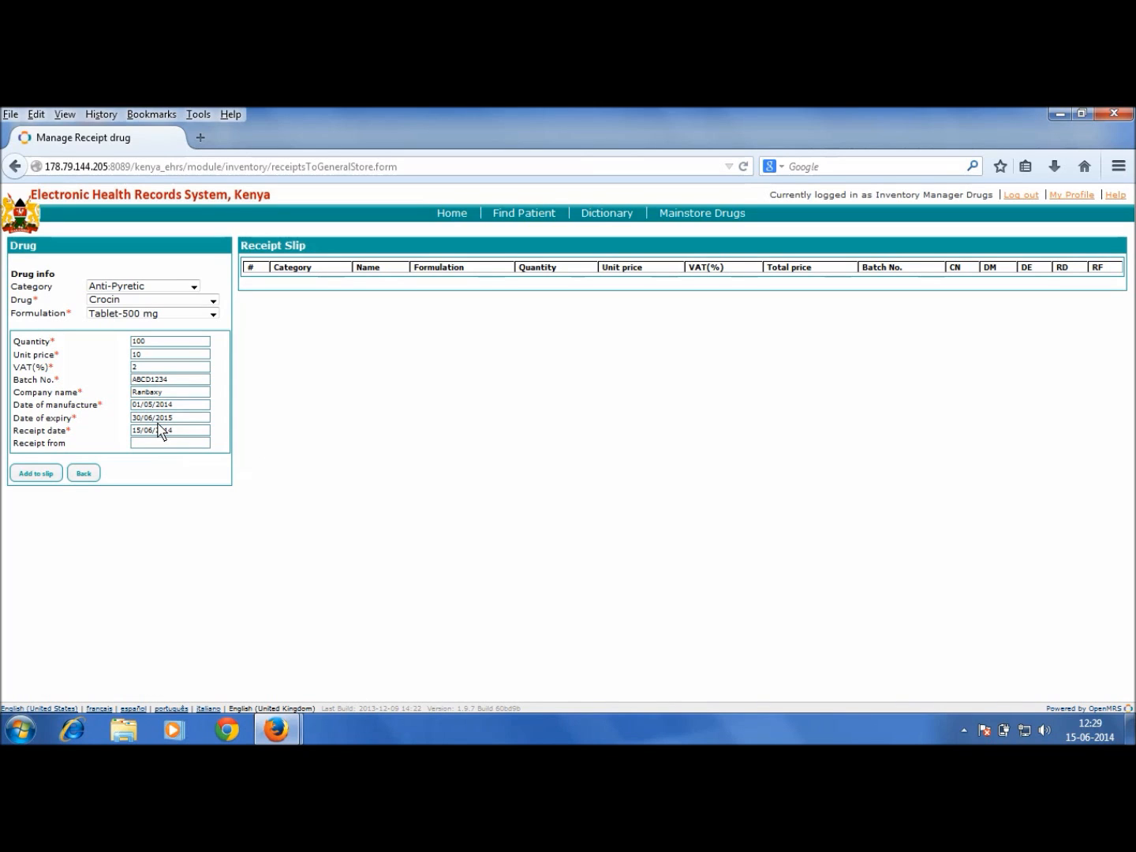
pyautogui.write('Government Source')
# Step: Add the Crocin entry to the receipt slip, giving a 1020.00 total line
pyautogui.click(46, 476)
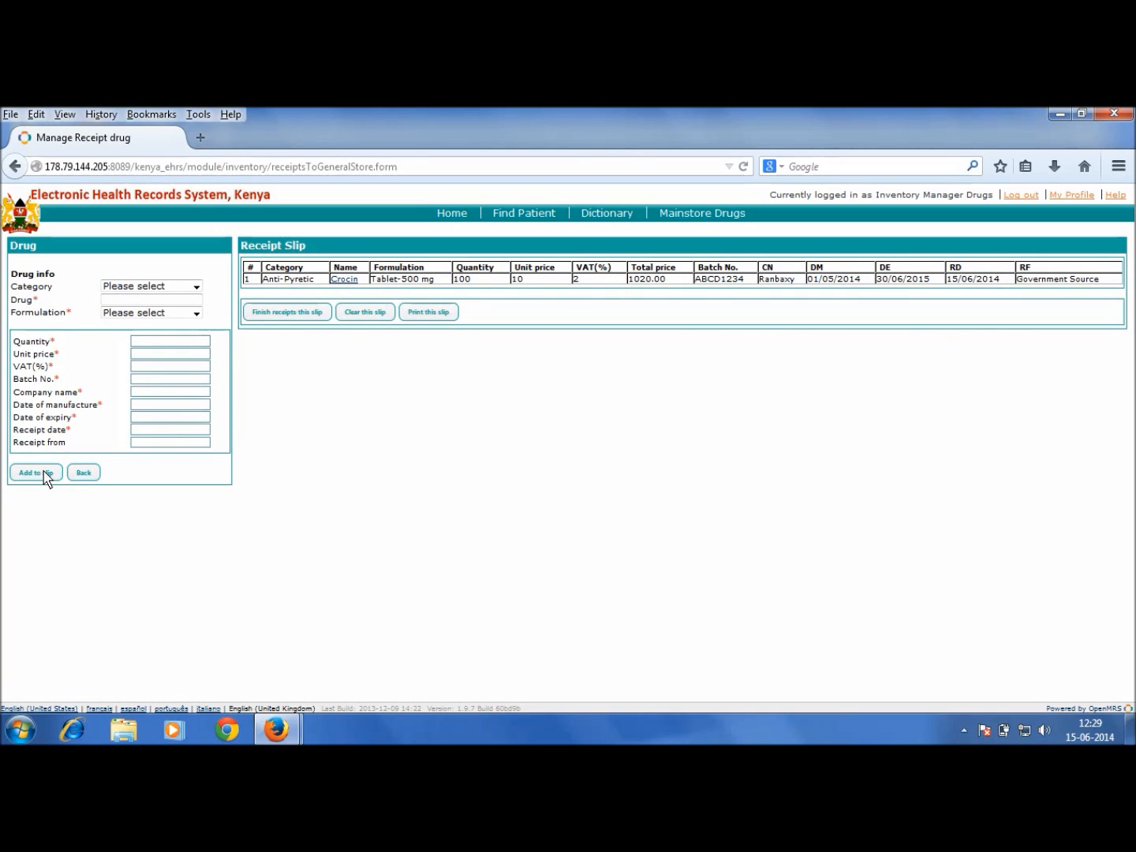
pyautogui.click(114, 288)
pyautogui.click(115, 292)
# Step: Select category Anti-Emetic, drug Stemetil and formulation Tablet-10 mg
pyautogui.click(115, 293)
pyautogui.click(124, 321)
pyautogui.click(126, 305)
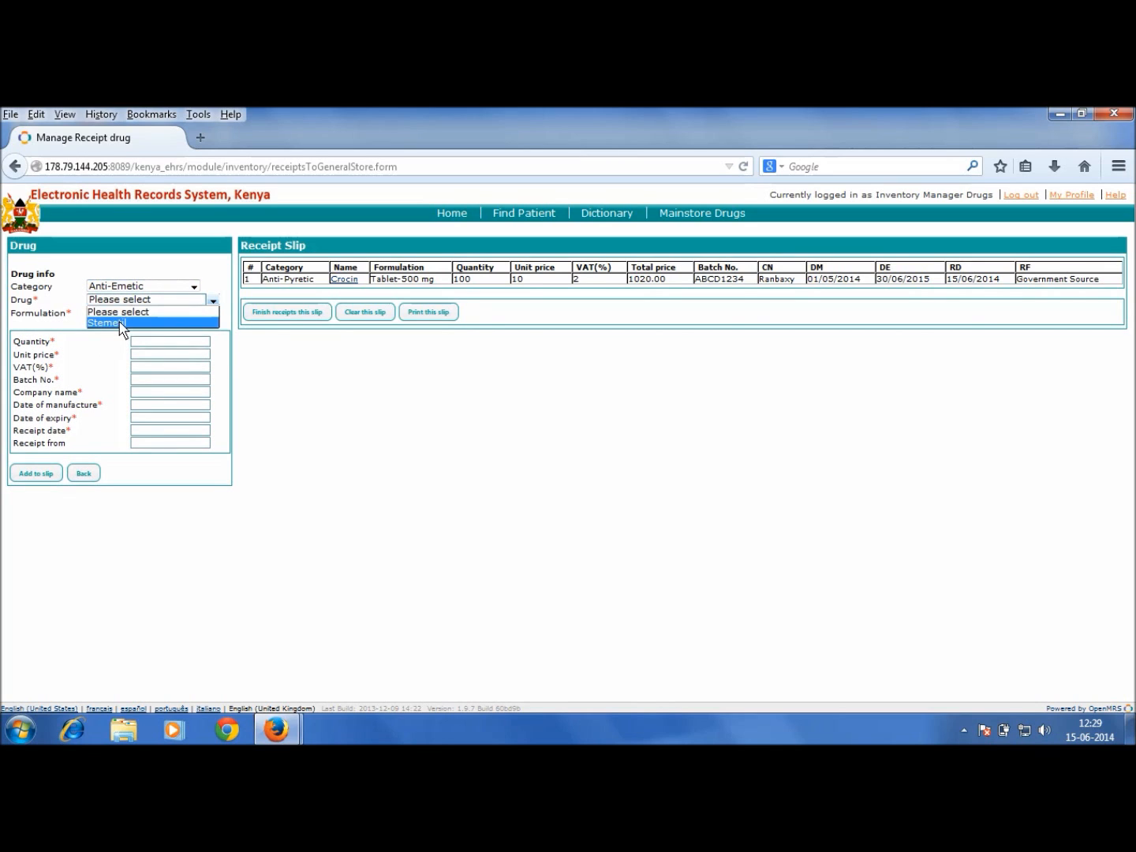
pyautogui.click(120, 323)
pyautogui.click(122, 316)
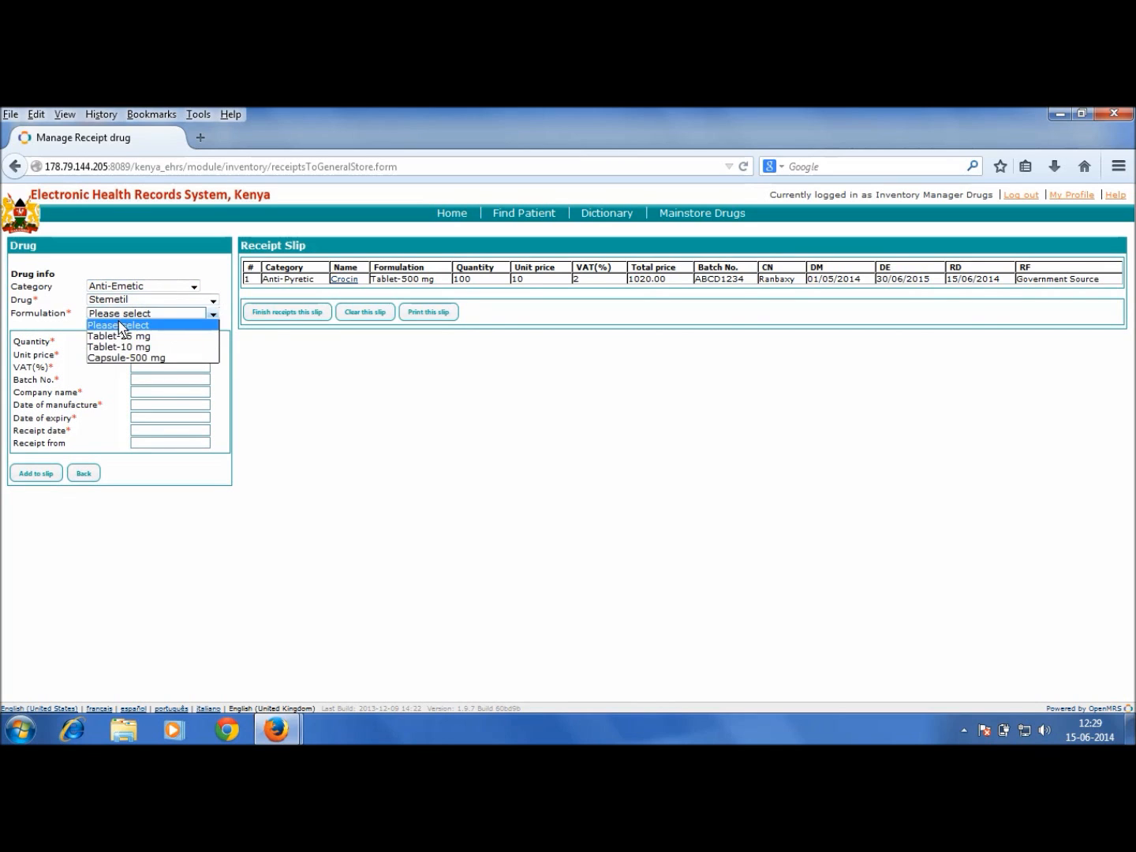
pyautogui.click(117, 347)
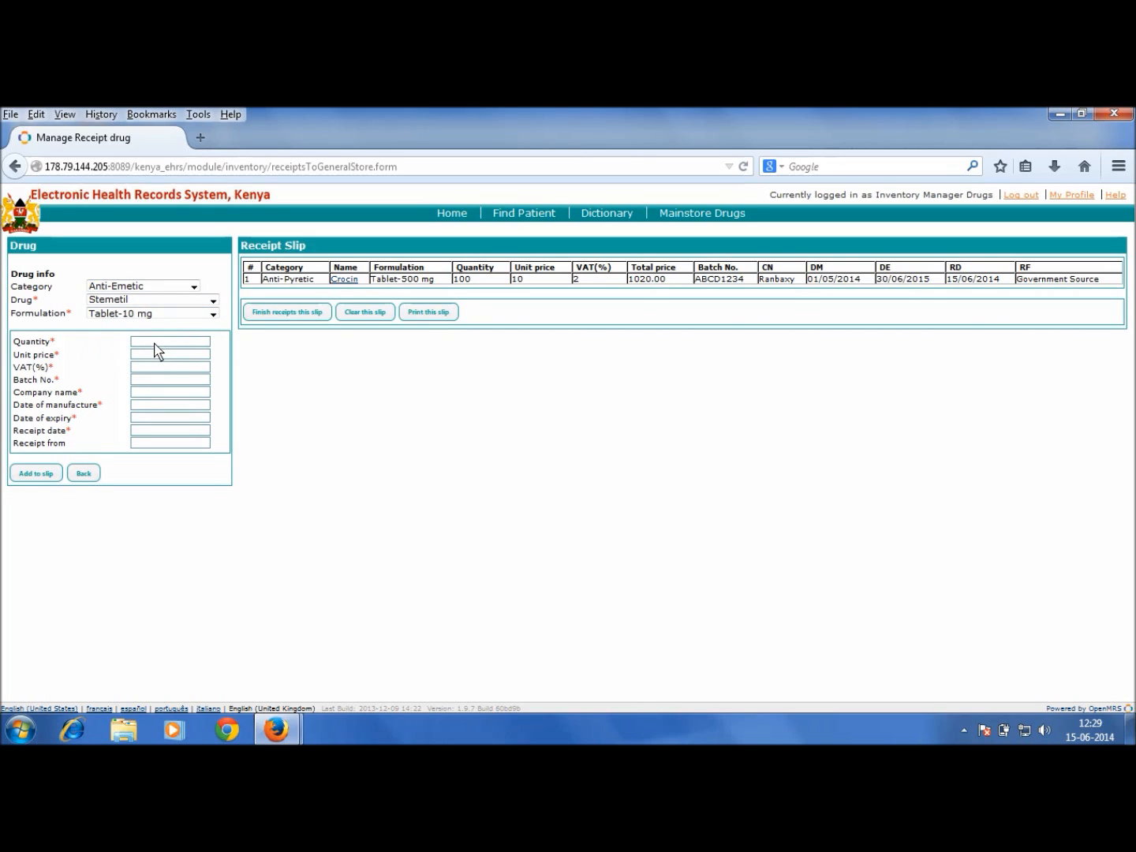
# Step: Enter quantity 100, unit price 12, VAT 5, batch PQRS5678 and company Cipla
pyautogui.click(152, 347)
pyautogui.write('100')
pyautogui.write('12')
pyautogui.press('Tab')
pyautogui.write('5')
pyautogui.write('PQRS')
pyautogui.write('5678')
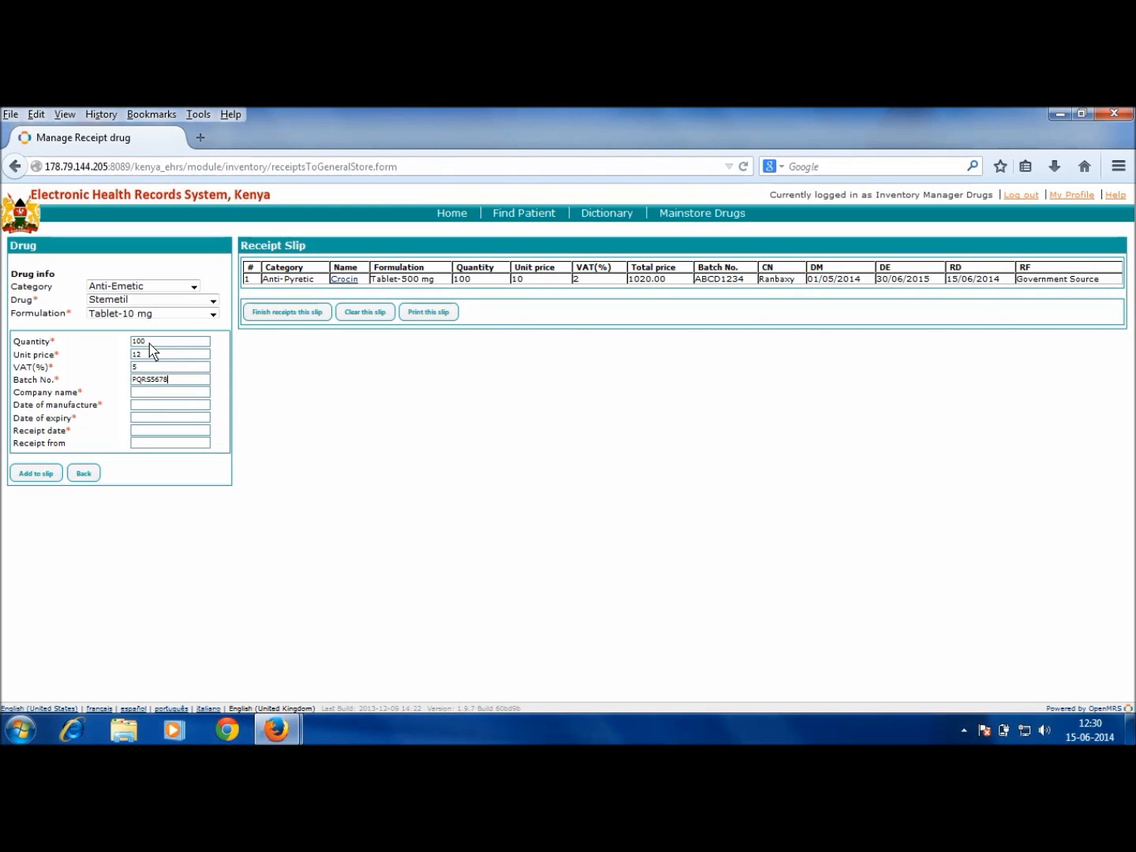
pyautogui.write('Cipla')
# Step: Set manufacture date 01/06/2014, expiry 31/07/2014 and receipt date 15/06/2014
pyautogui.press('Tab')
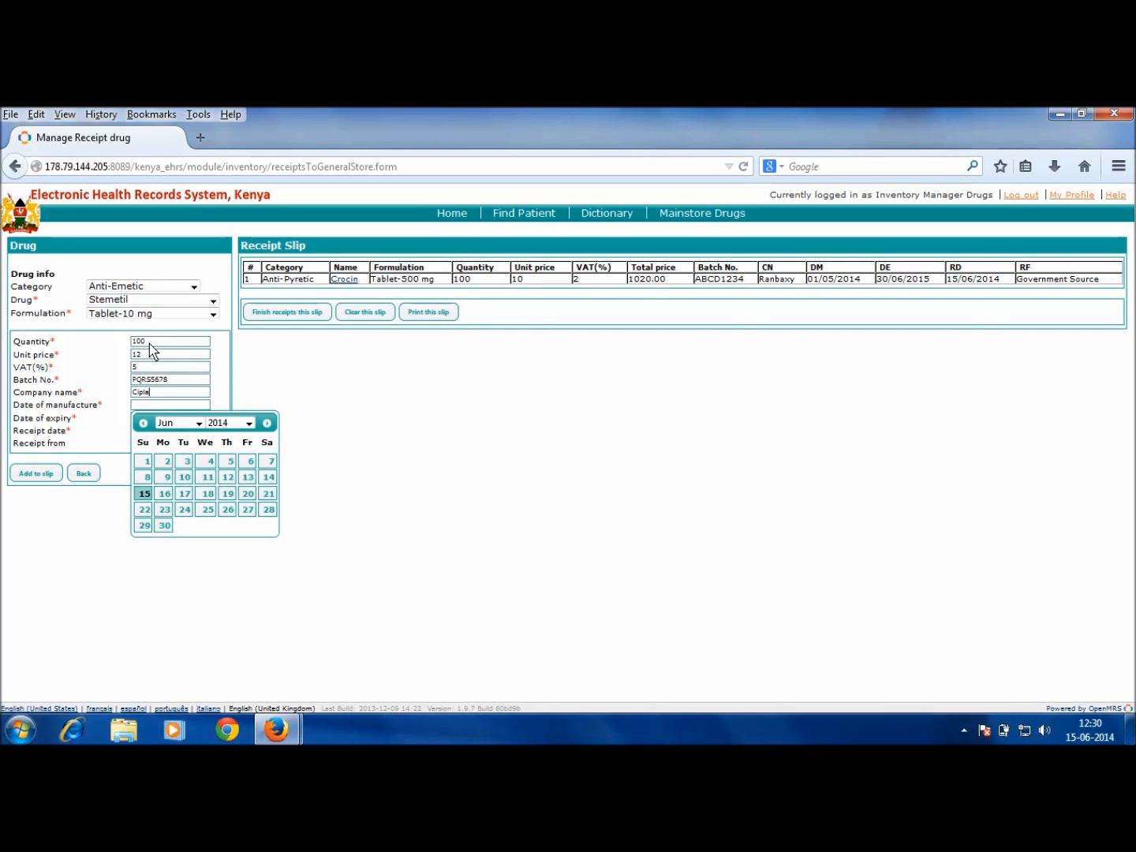
pyautogui.click(143, 461)
pyautogui.click(157, 417)
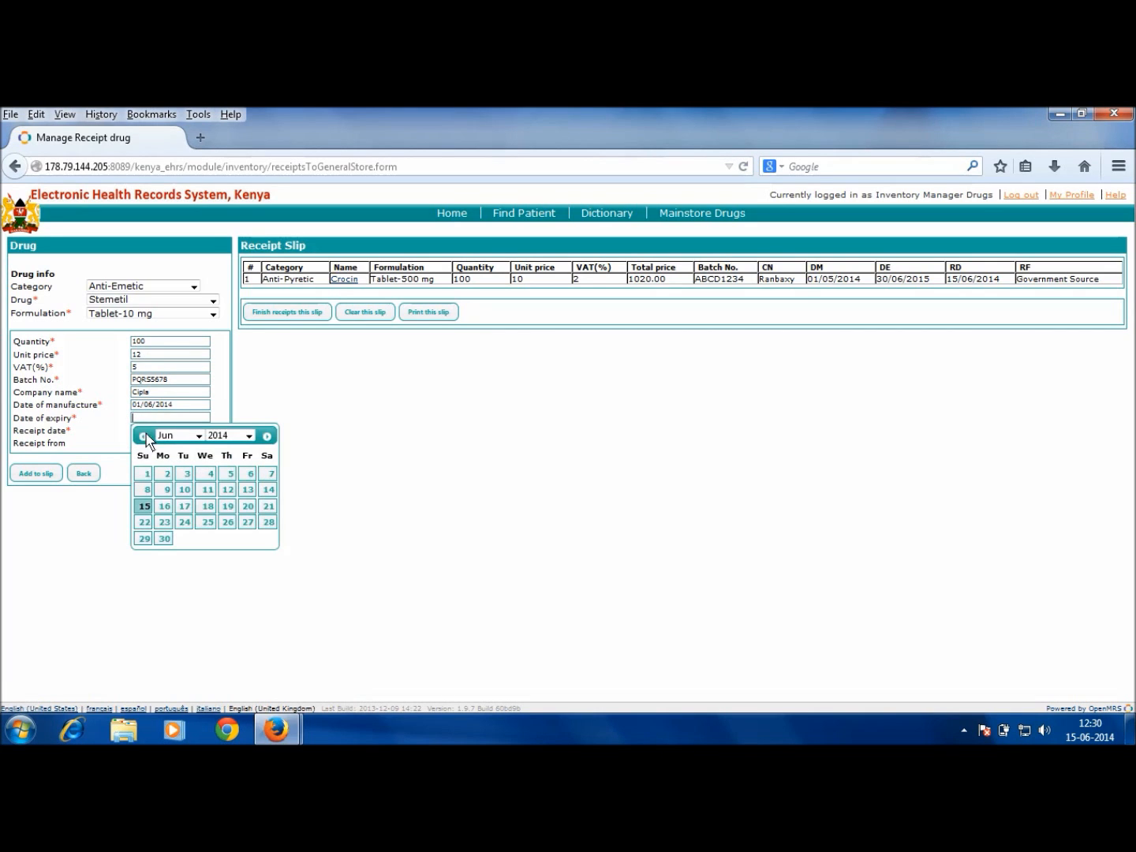
pyautogui.click(196, 435)
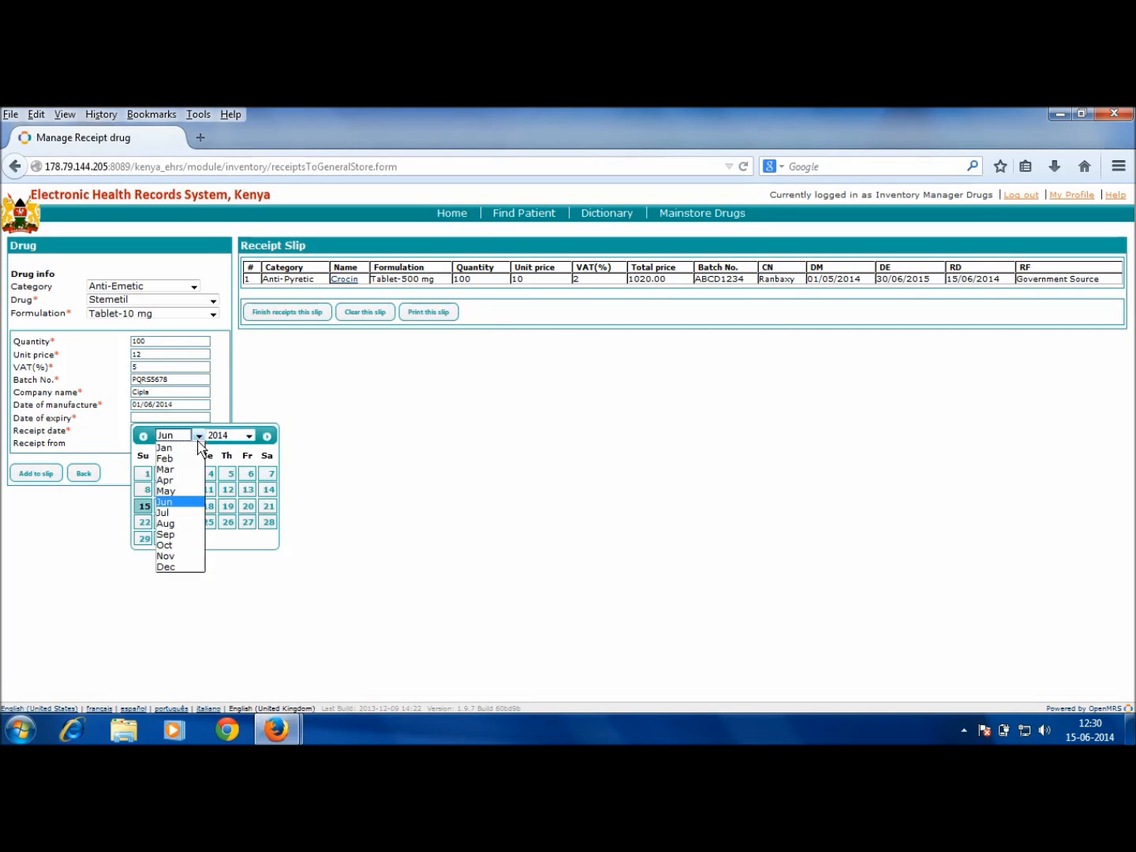
pyautogui.click(176, 515)
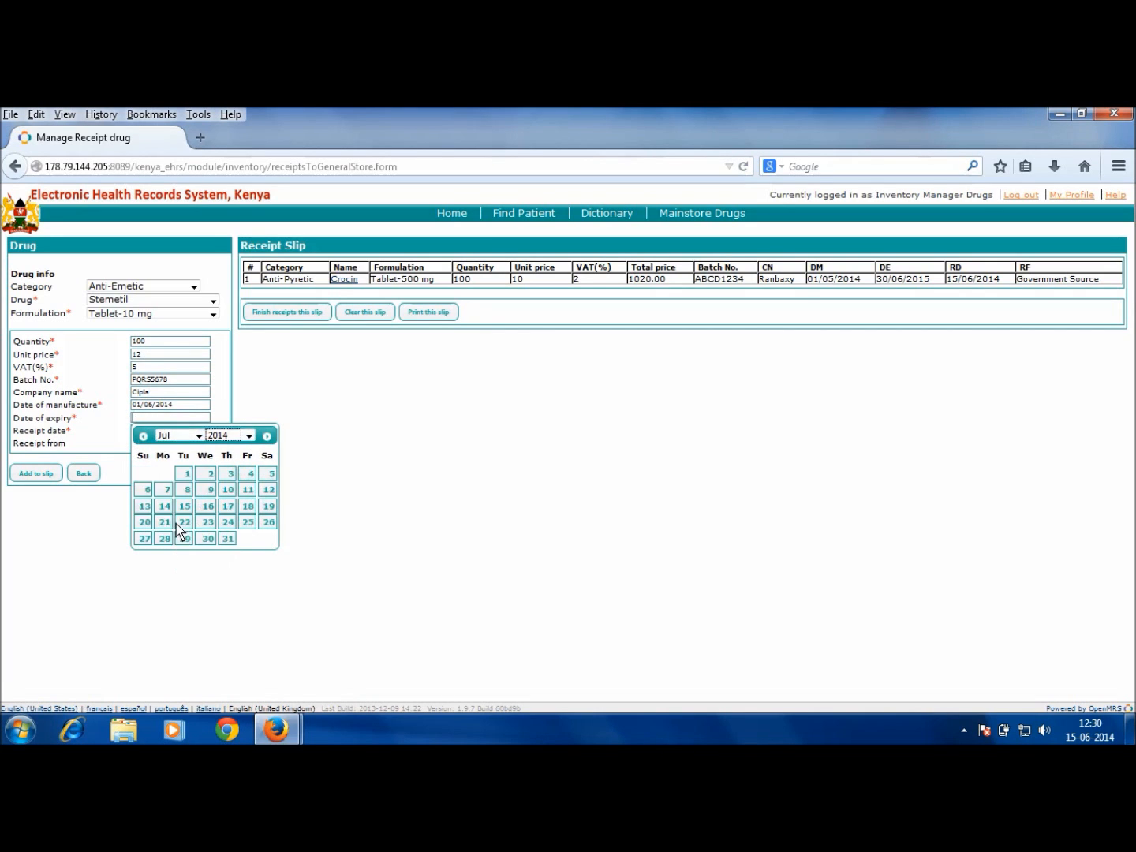
pyautogui.click(227, 539)
pyautogui.click(173, 432)
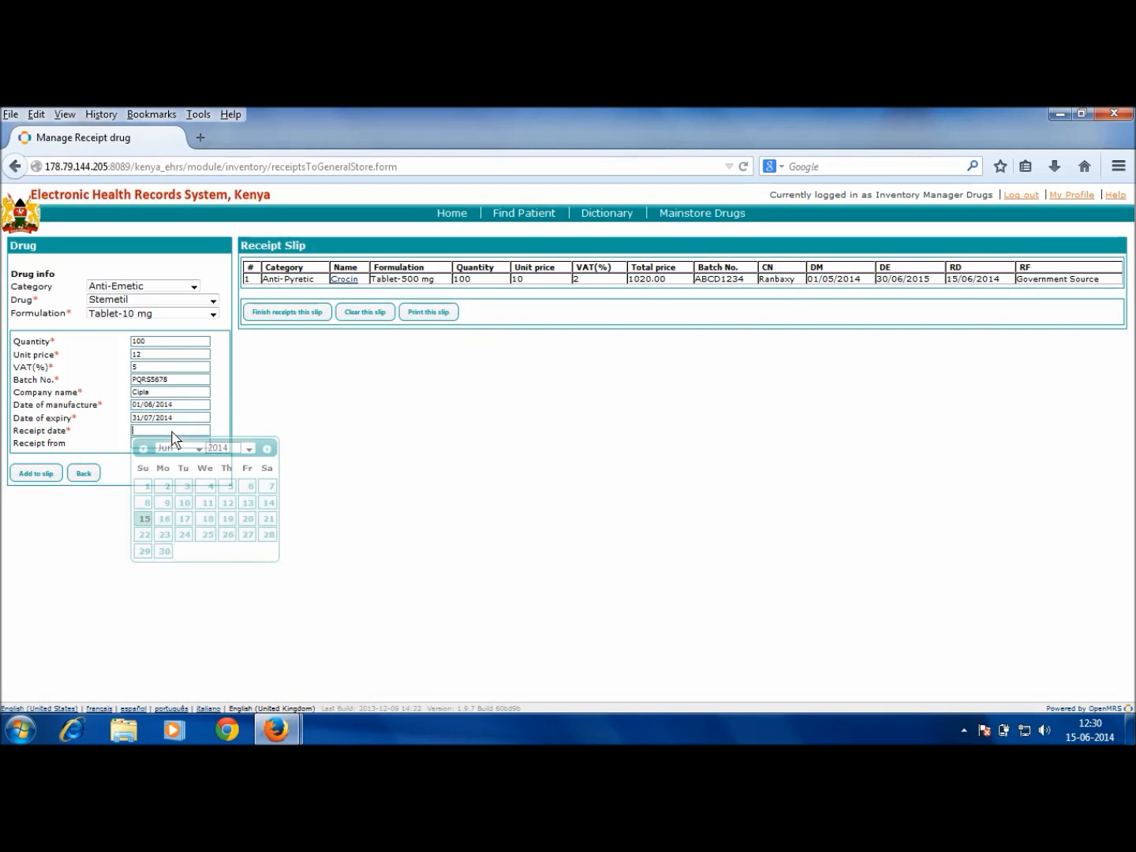
pyautogui.click(144, 518)
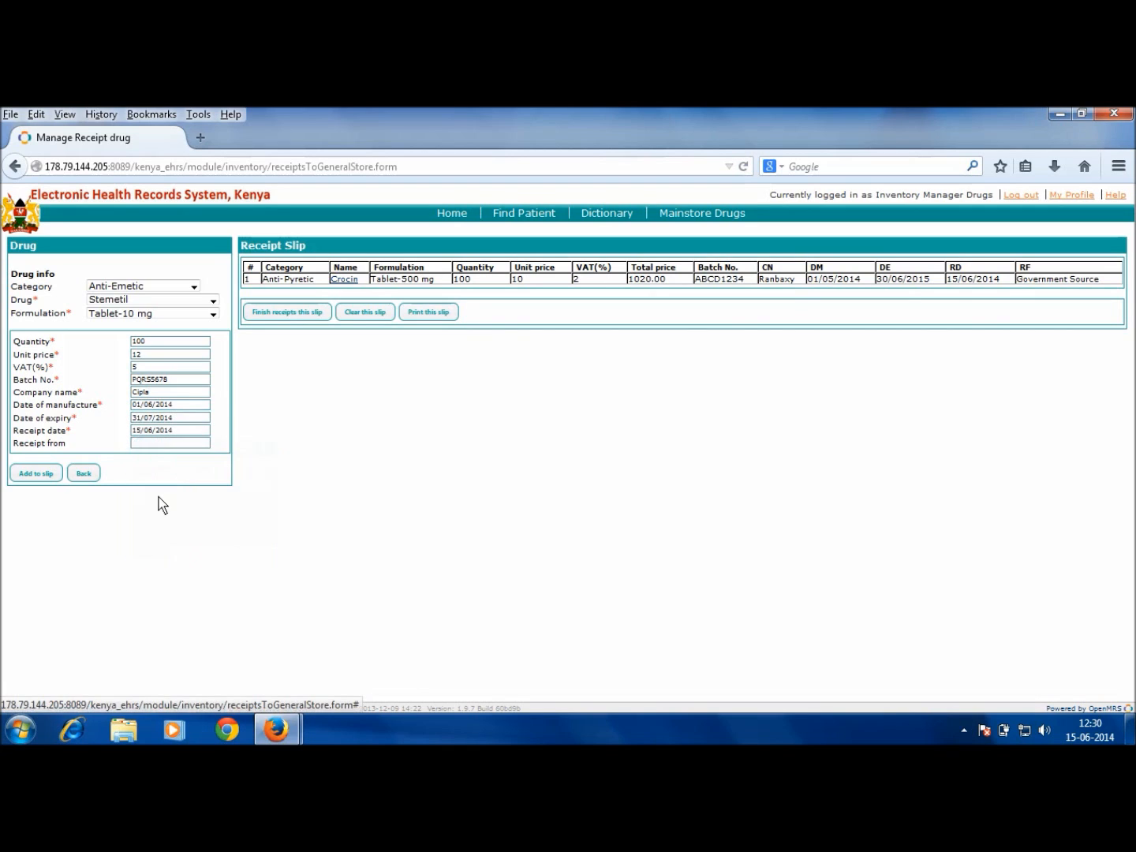
# Step: Enter Private Source as the receipt origin and add Stemetil to the slip
pyautogui.click(167, 442)
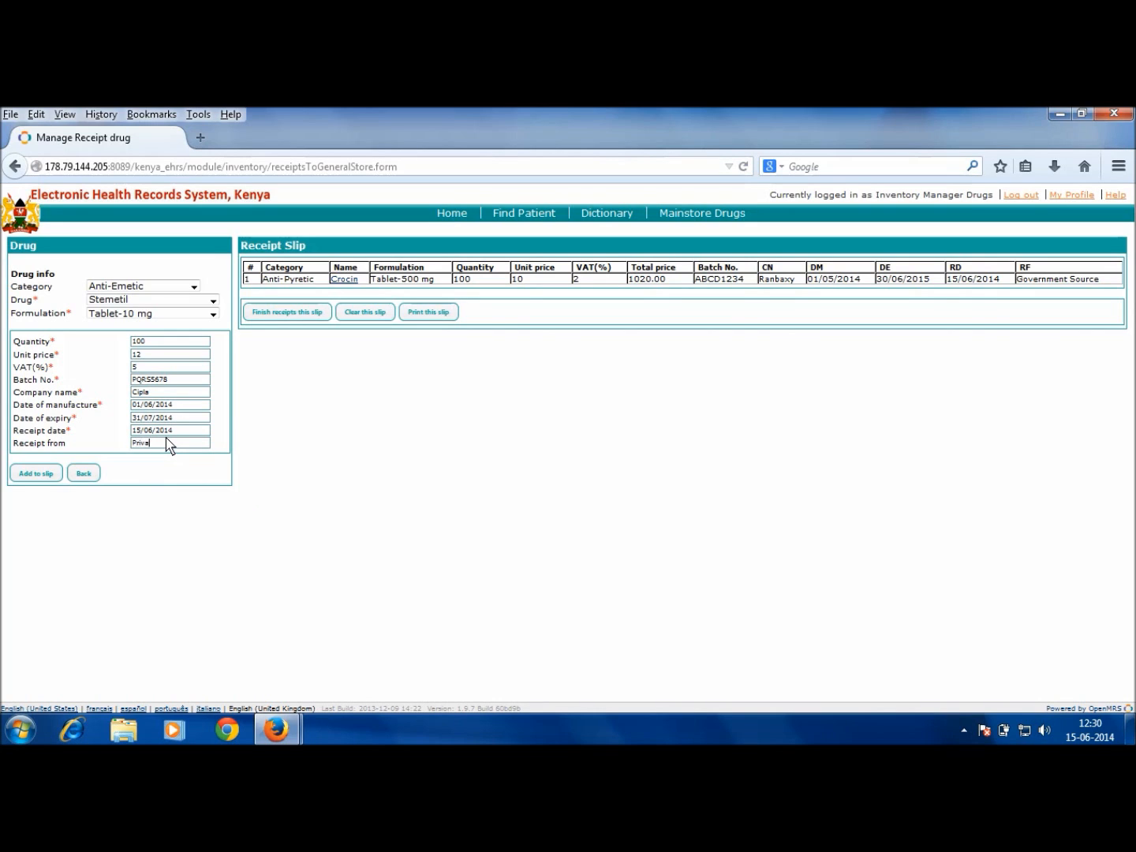
pyautogui.write('Private Source')
pyautogui.click(46, 473)
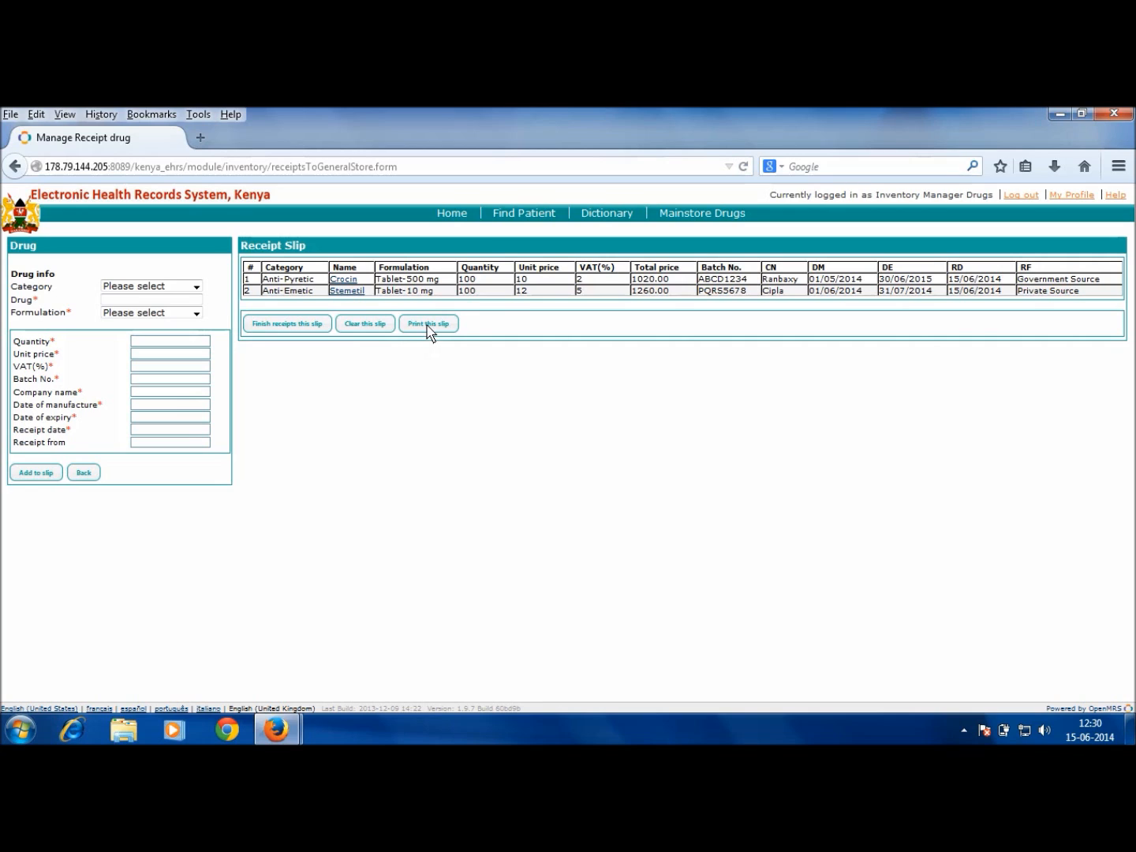
# Step: Finish the slip with description 'Receipt as on 15th June' and save it
pyautogui.click(279, 325)
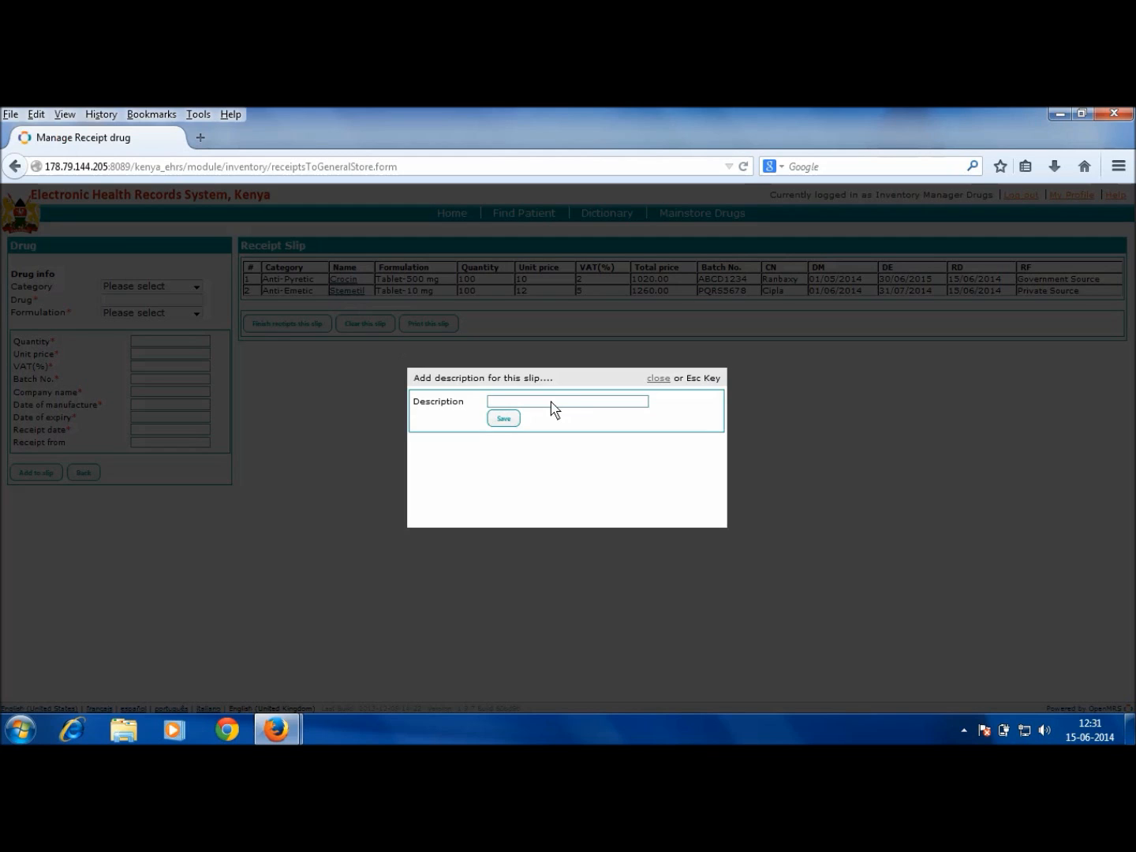
pyautogui.write('Receipt as on 15th June')
pyautogui.click(505, 419)
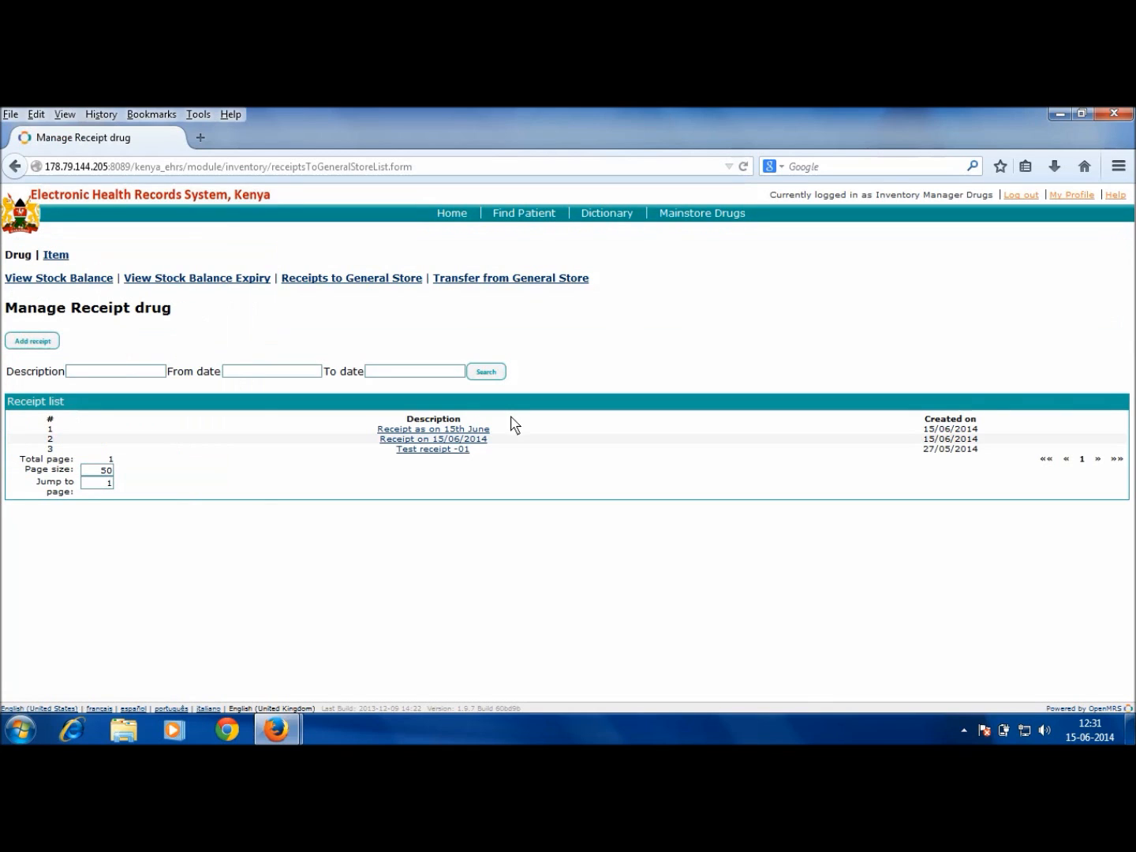
# Step: Check the stock balance showing Crocin and Stemetil at 1000 each, then log out
pyautogui.click(85, 284)
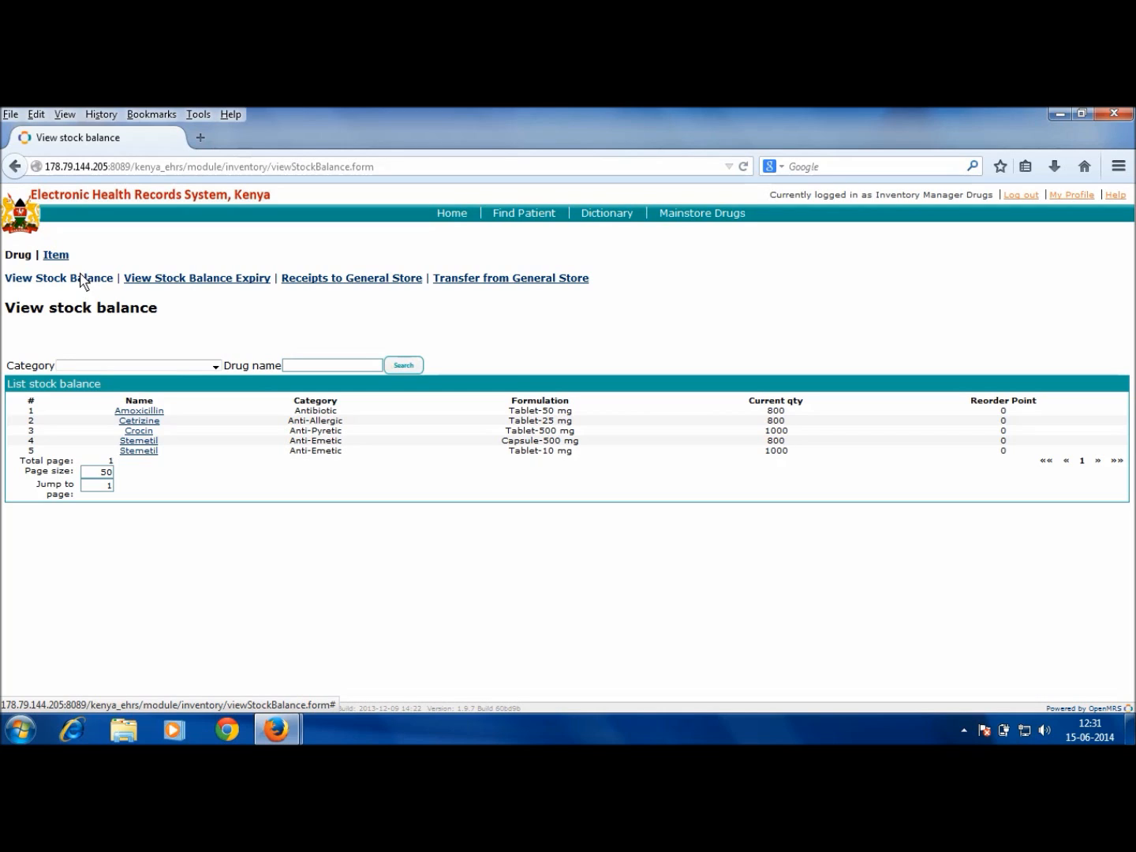
pyautogui.click(81, 273)
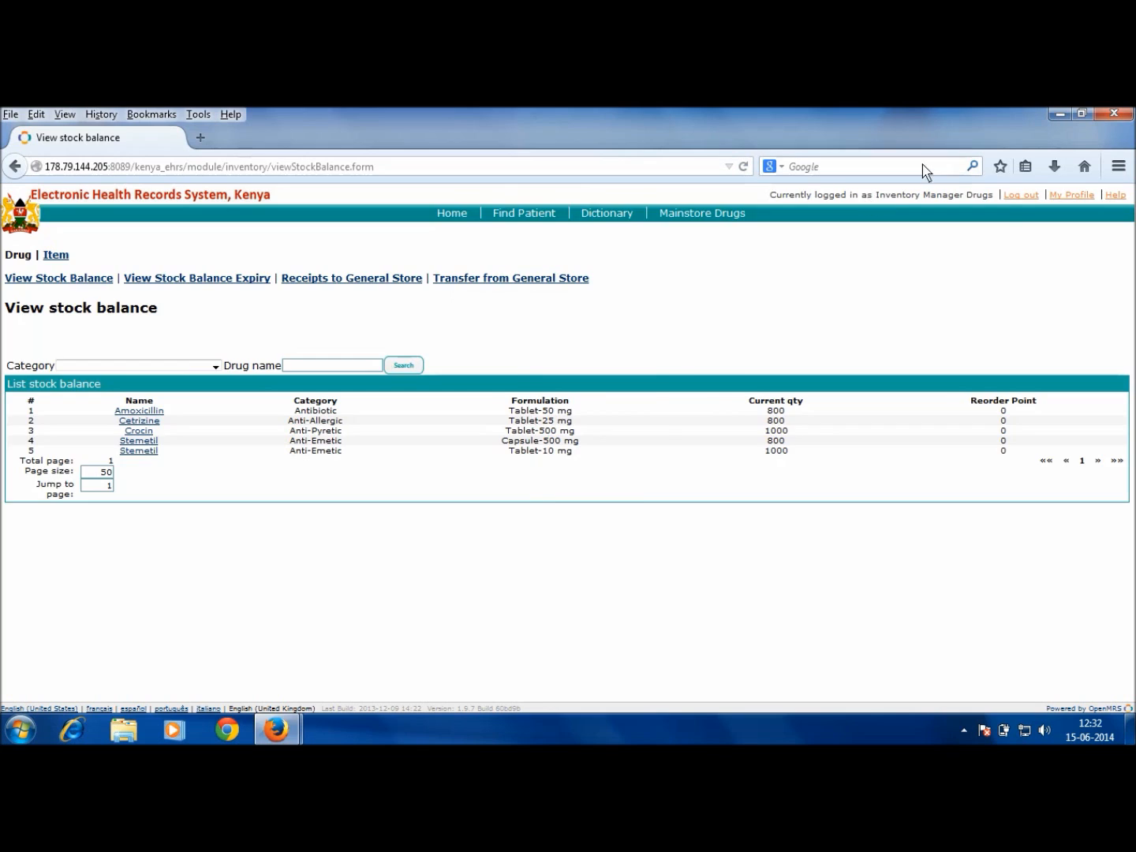
pyautogui.click(1021, 198)
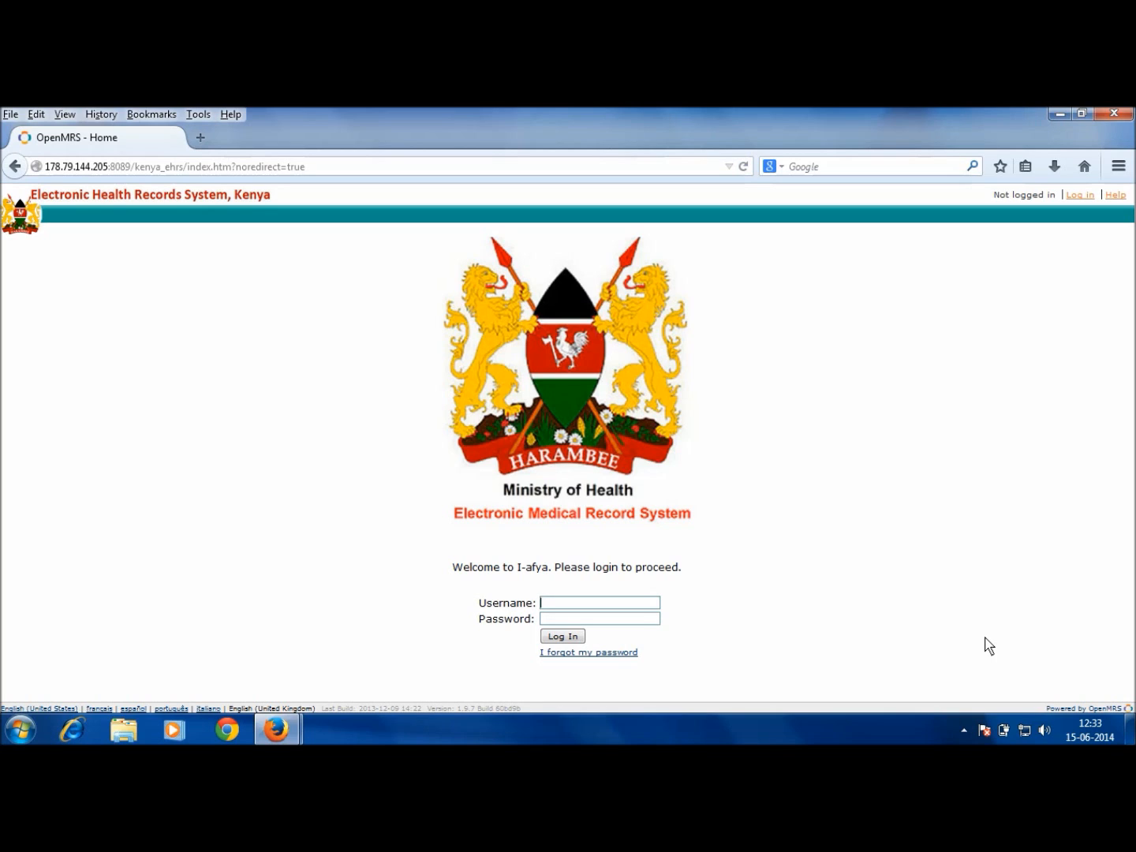
# Step: Log in with the pharmacy account's username and password and go to the Pharmacy drug issuing page
pyautogui.press('Tab')
pyautogui.press('Return')
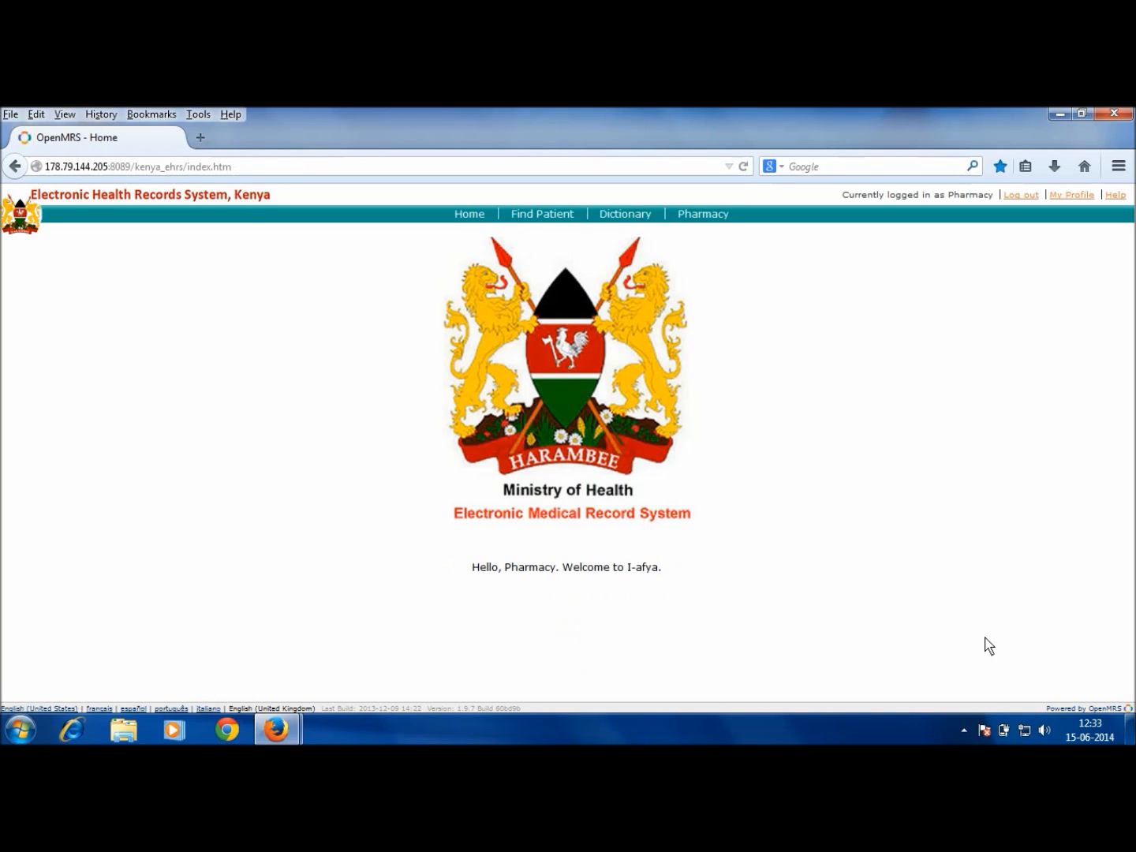
pyautogui.click(716, 218)
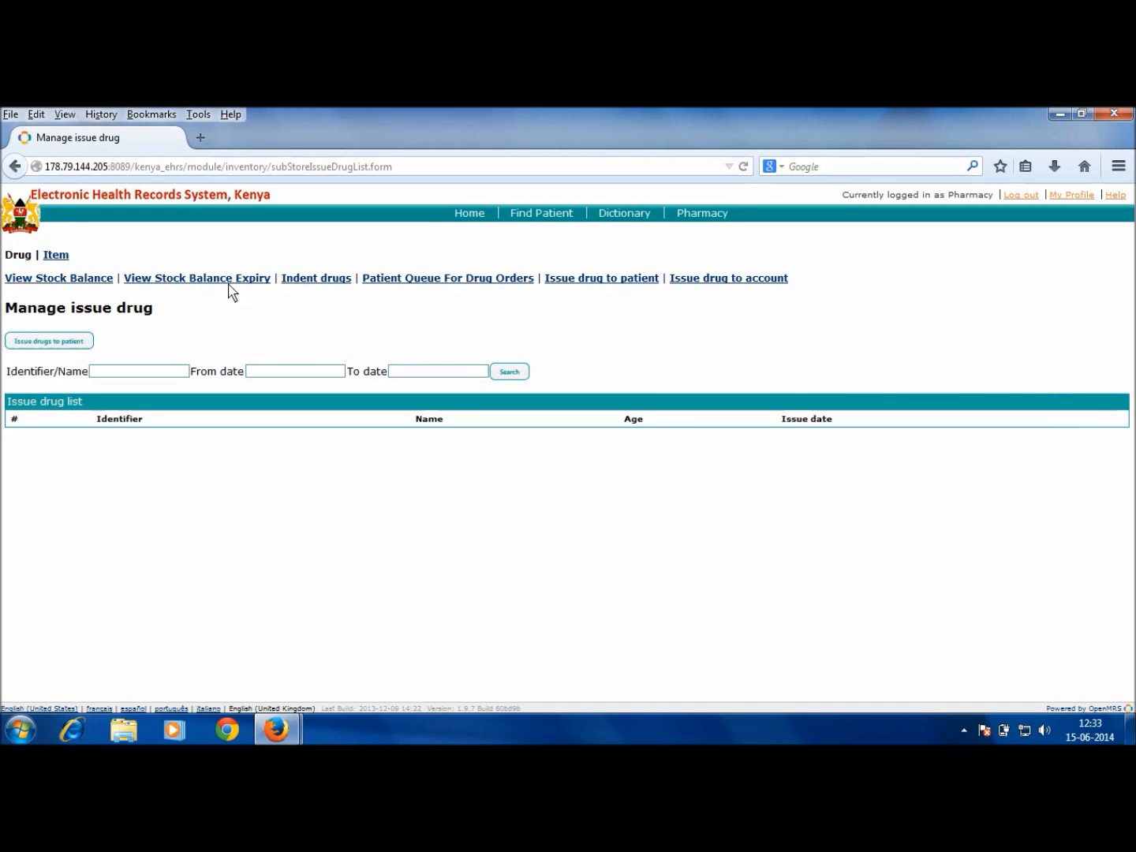
# Step: Check the pharmacy stock balance and stock expiry, then list the pharmacy's drug indents
pyautogui.click(74, 283)
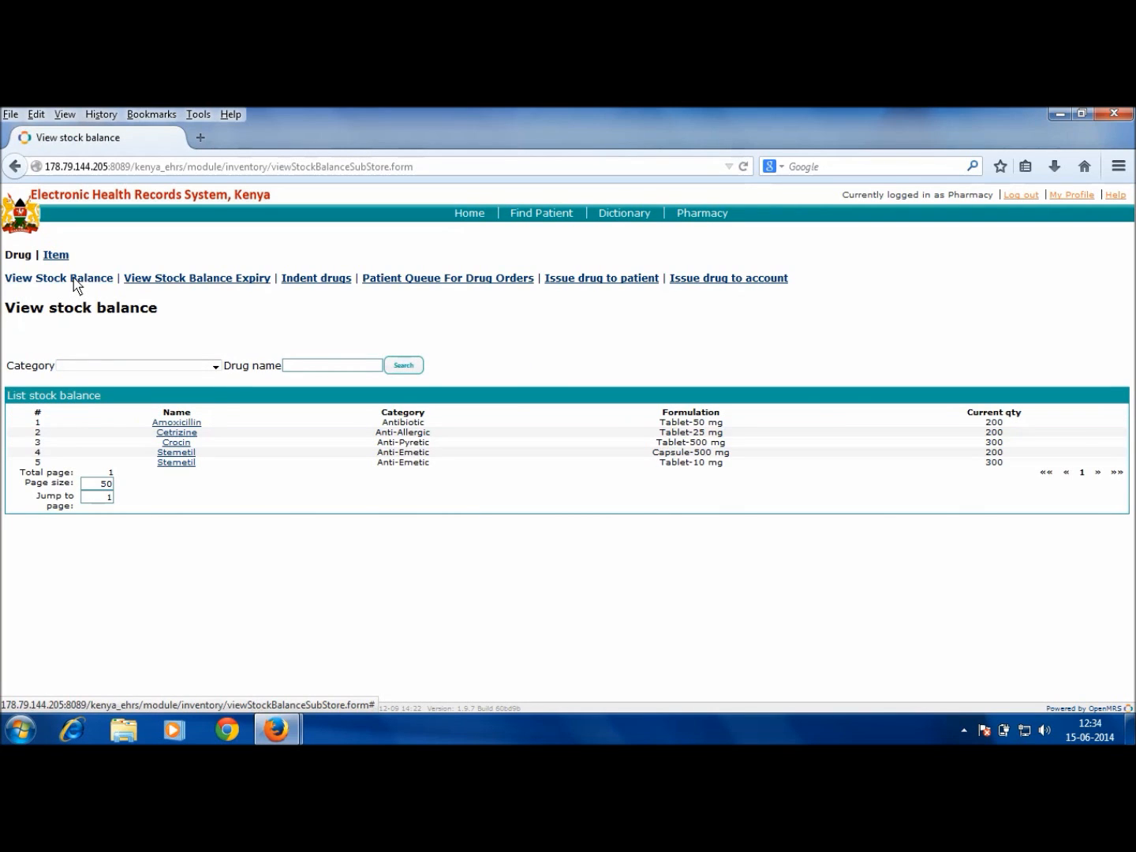
pyautogui.click(178, 281)
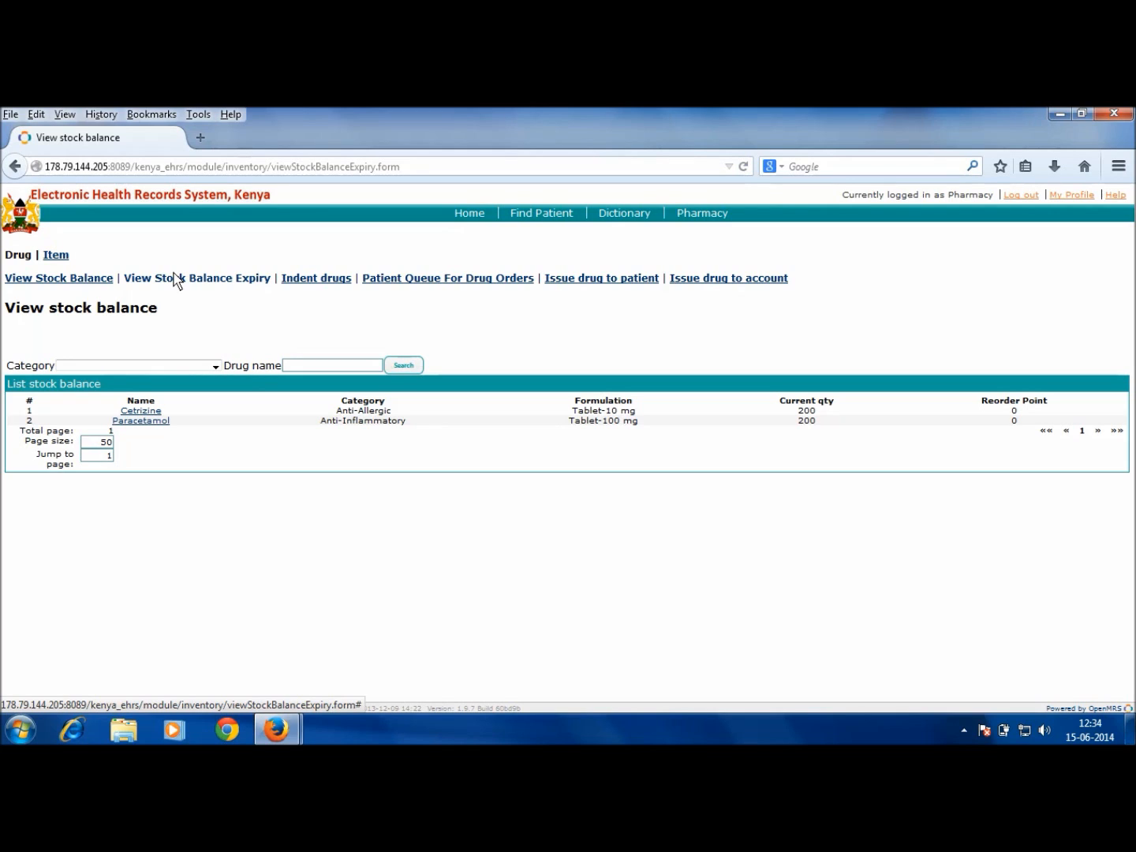
pyautogui.click(305, 281)
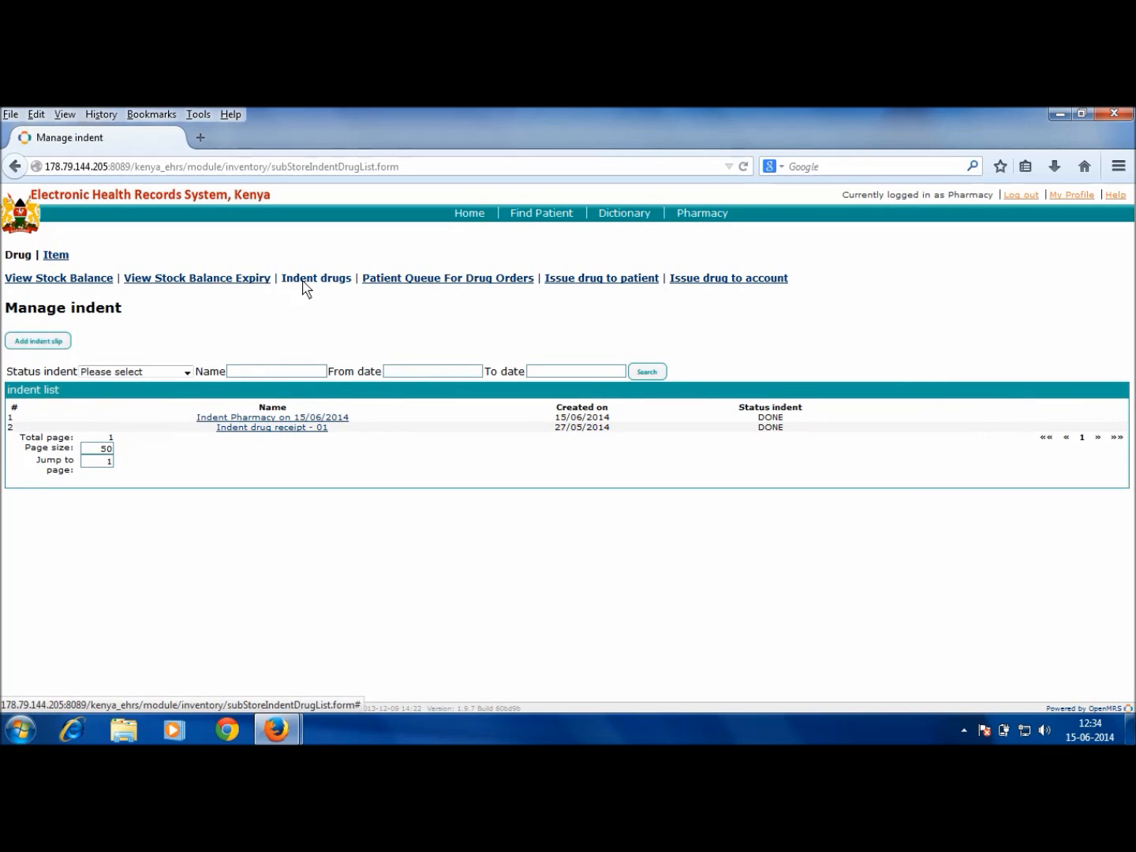
# Step: Create a new indent slip with Anti-Pyretic Crocin Tablet-500 mg, quantity 100
pyautogui.click(51, 343)
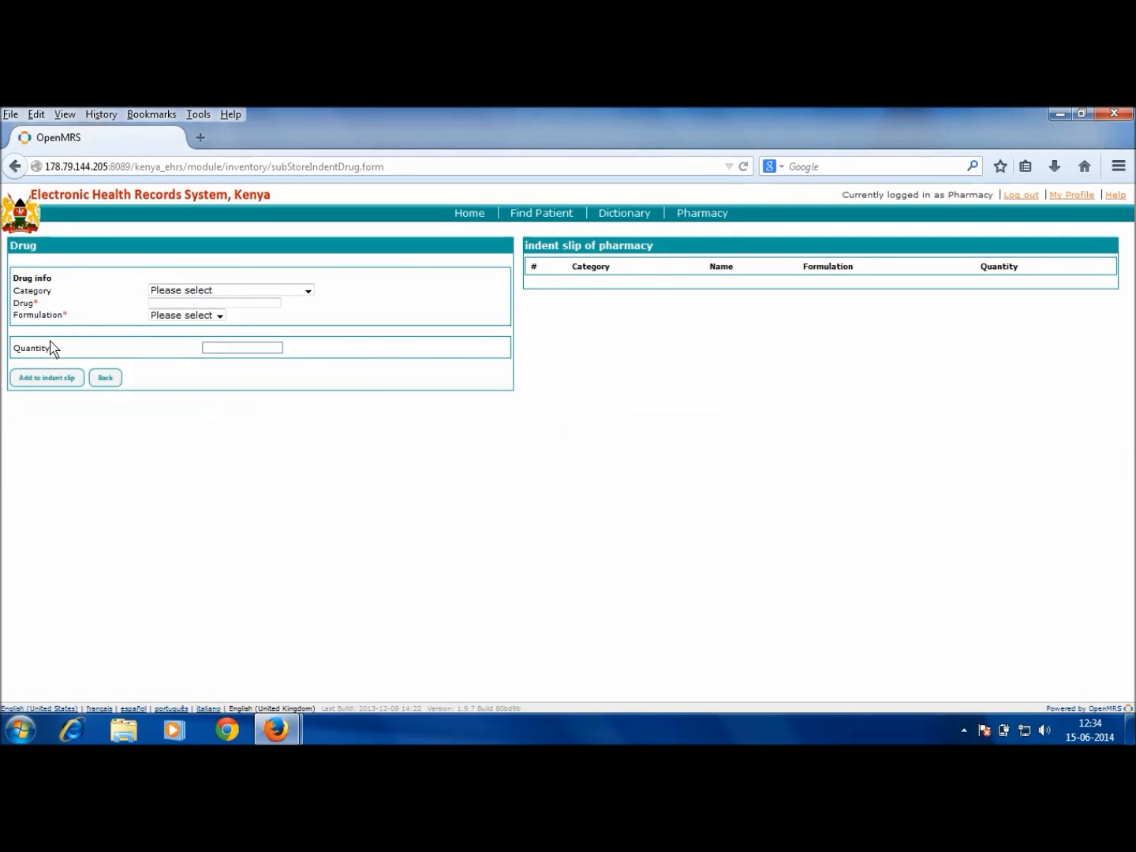
pyautogui.click(272, 296)
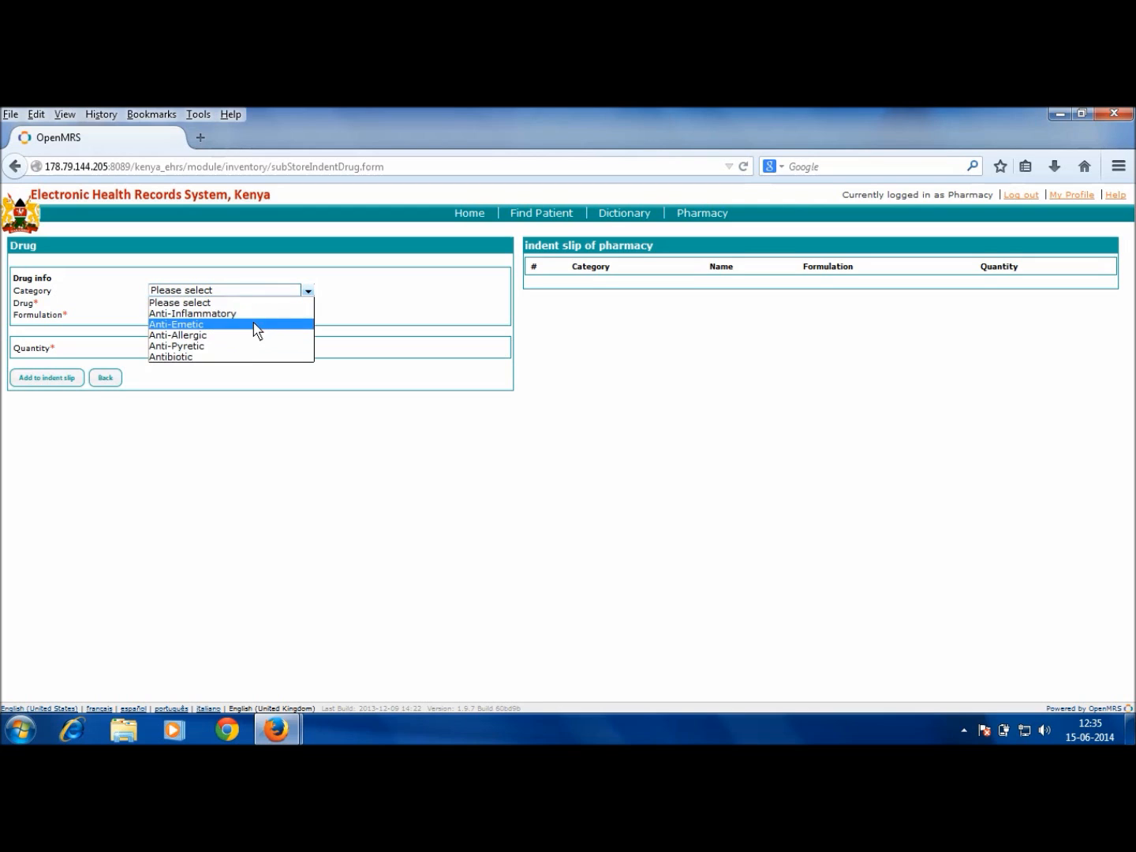
pyautogui.click(245, 345)
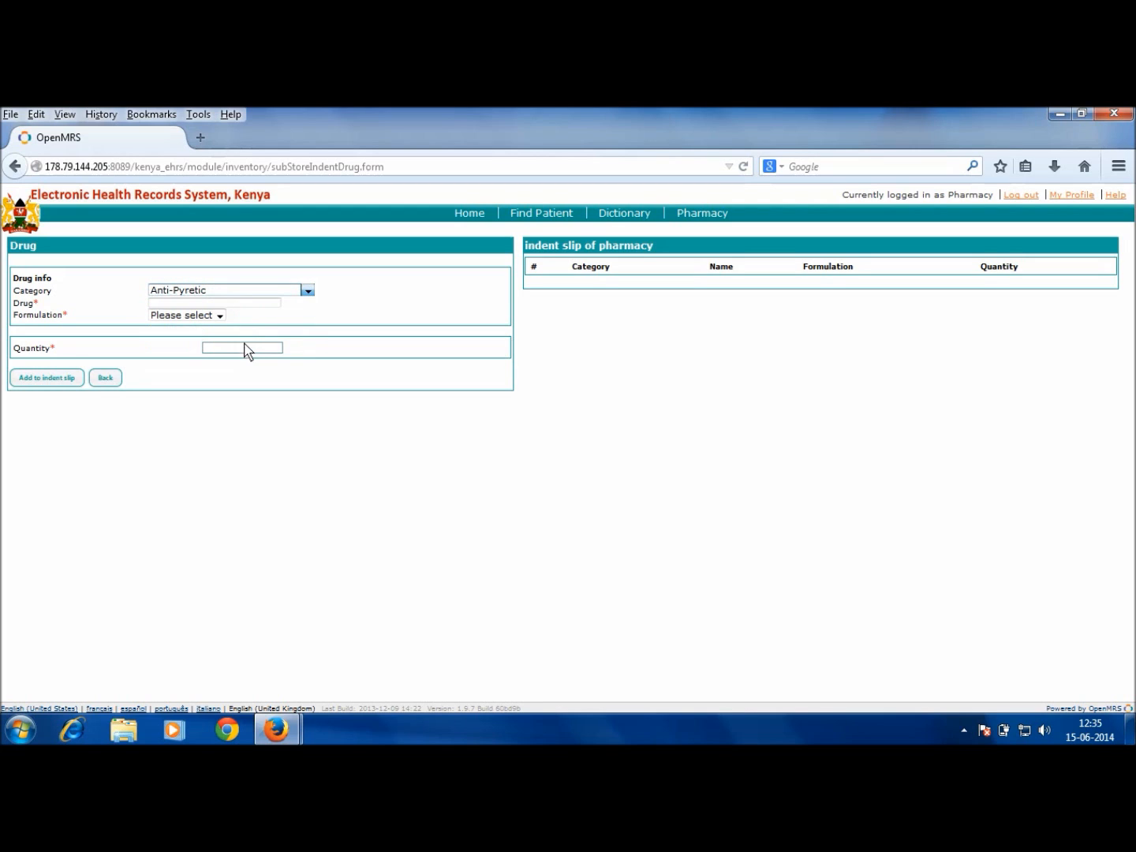
pyautogui.click(259, 305)
pyautogui.click(248, 326)
pyautogui.click(227, 319)
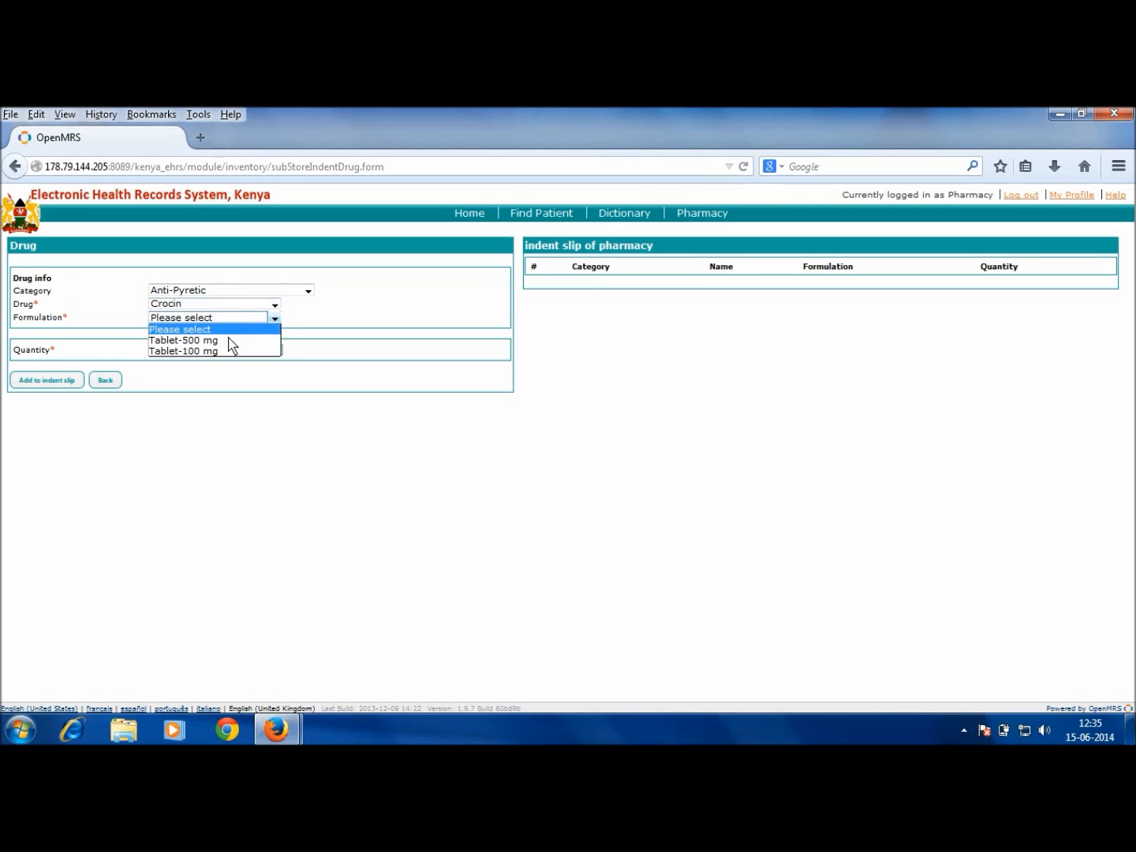
pyautogui.click(230, 340)
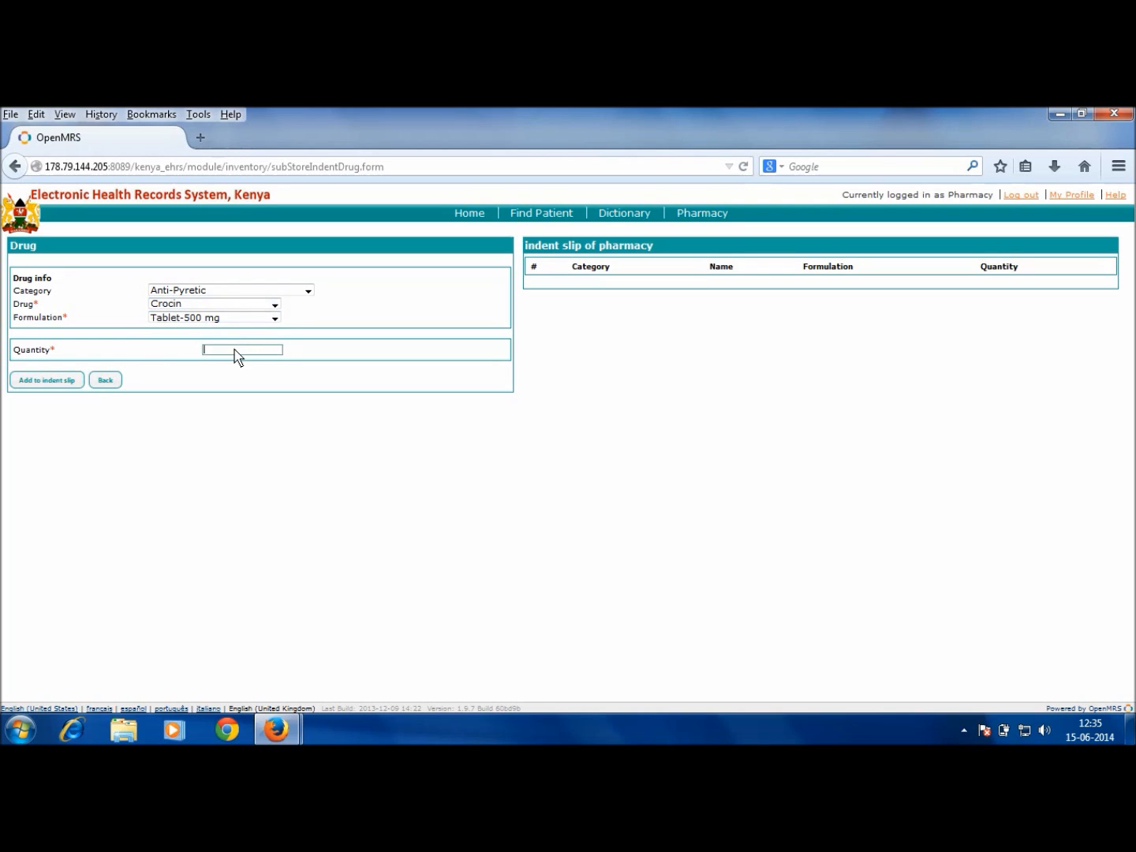
pyautogui.write('100')
pyautogui.click(41, 380)
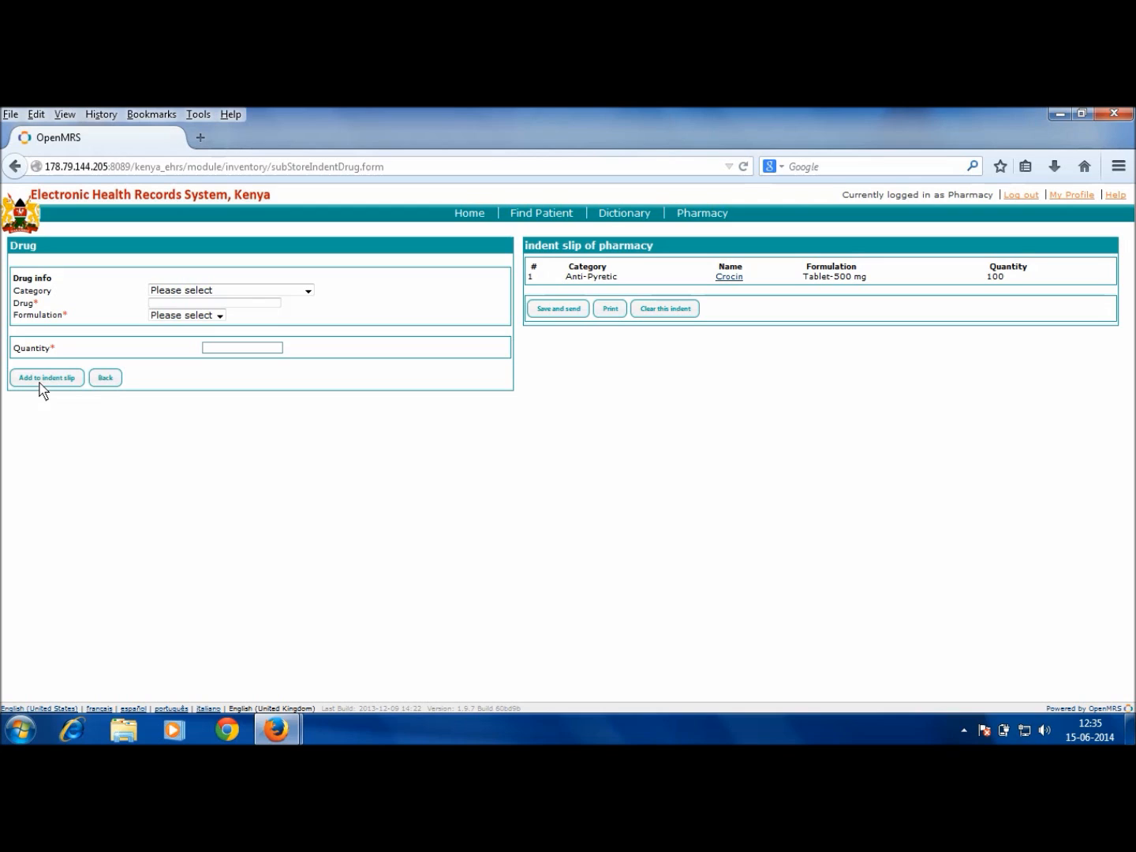
# Step: Add Anti-Emetic Stemetil Tablet-10 mg, quantity 100, as a second line on the indent slip
pyautogui.click(211, 292)
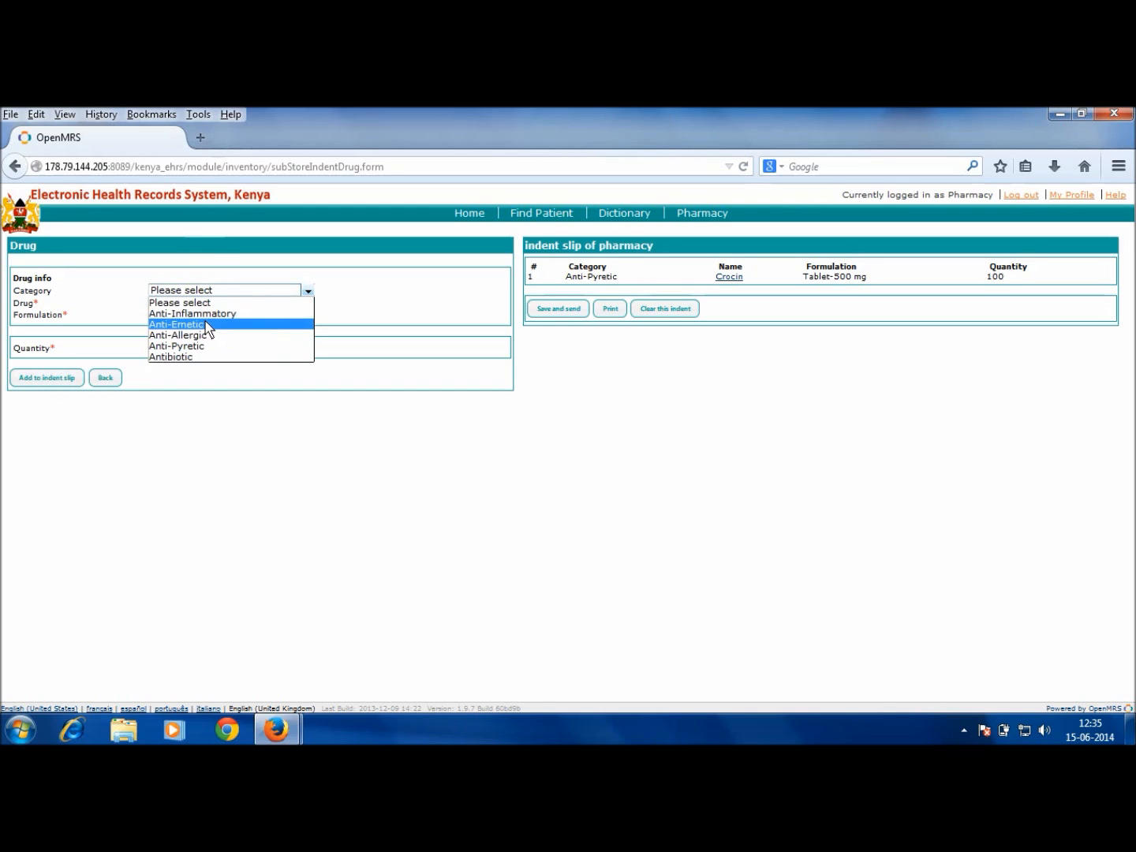
pyautogui.click(209, 324)
pyautogui.click(213, 304)
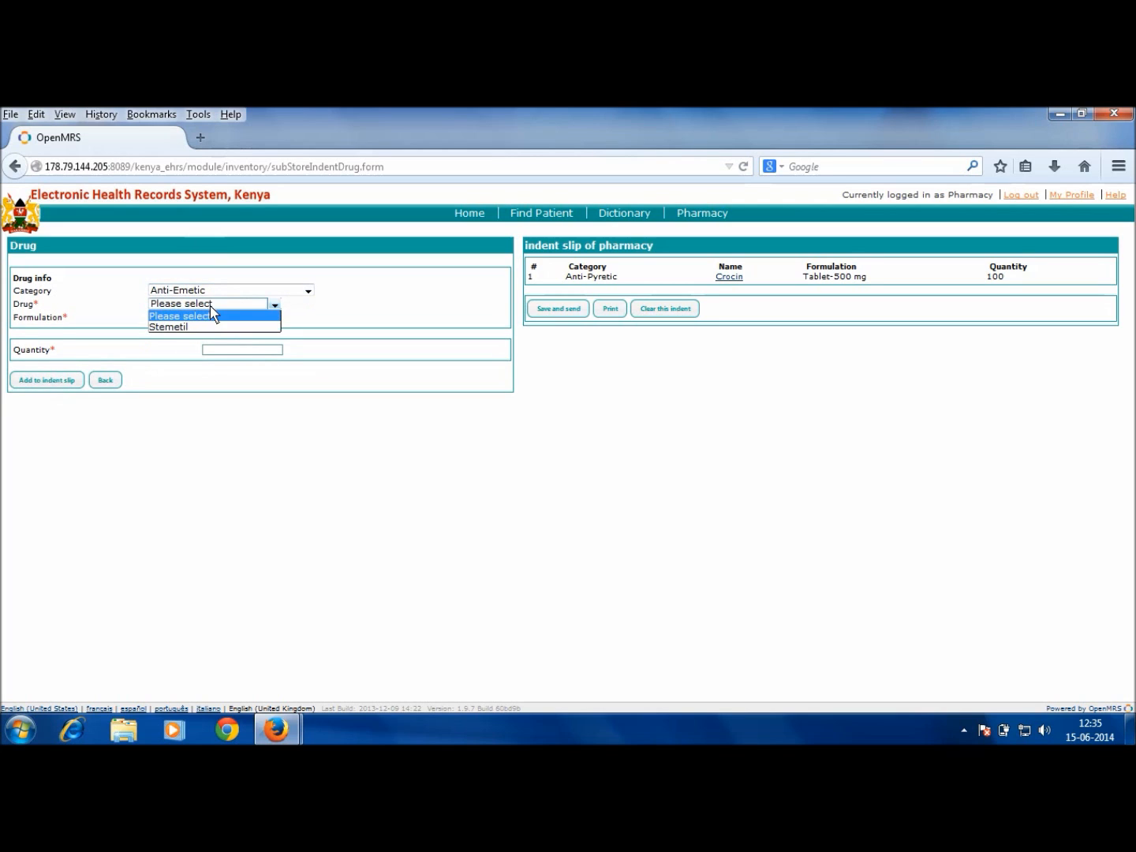
pyautogui.click(208, 328)
pyautogui.click(211, 319)
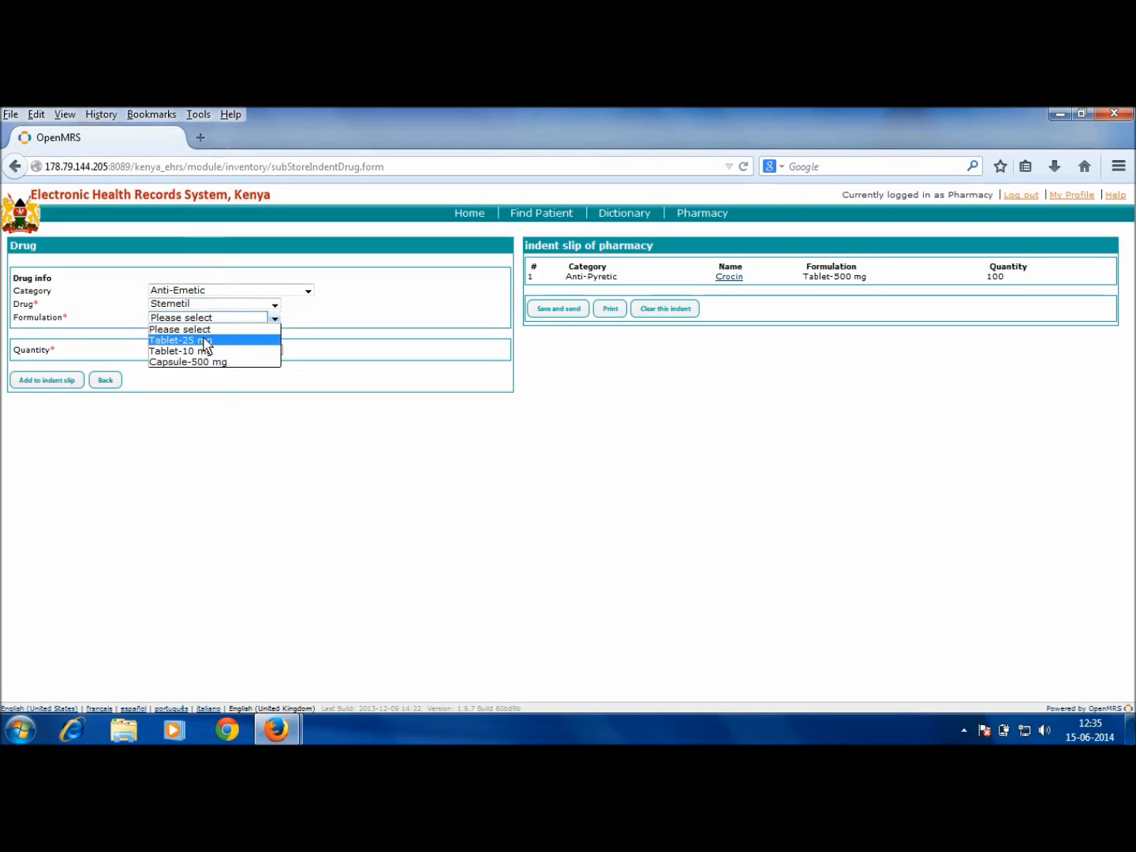
pyautogui.click(203, 352)
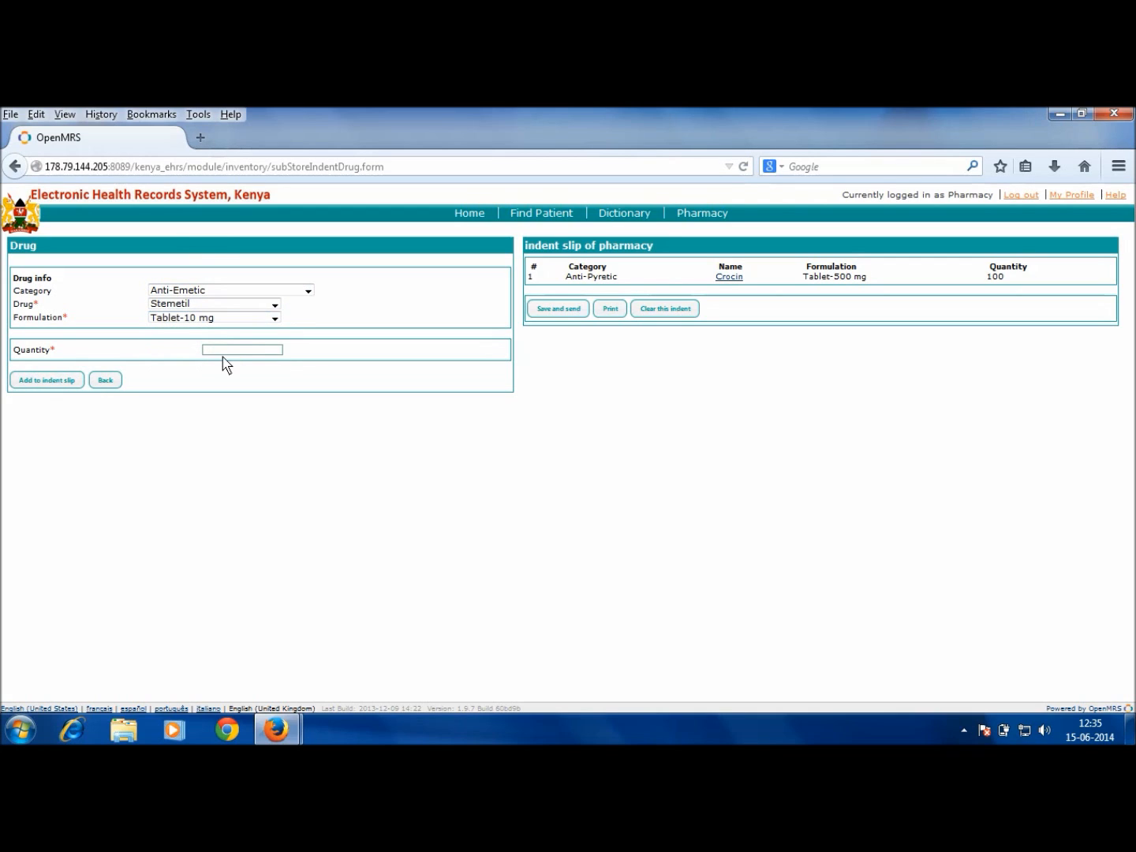
pyautogui.click(234, 348)
pyautogui.write('100')
pyautogui.click(46, 382)
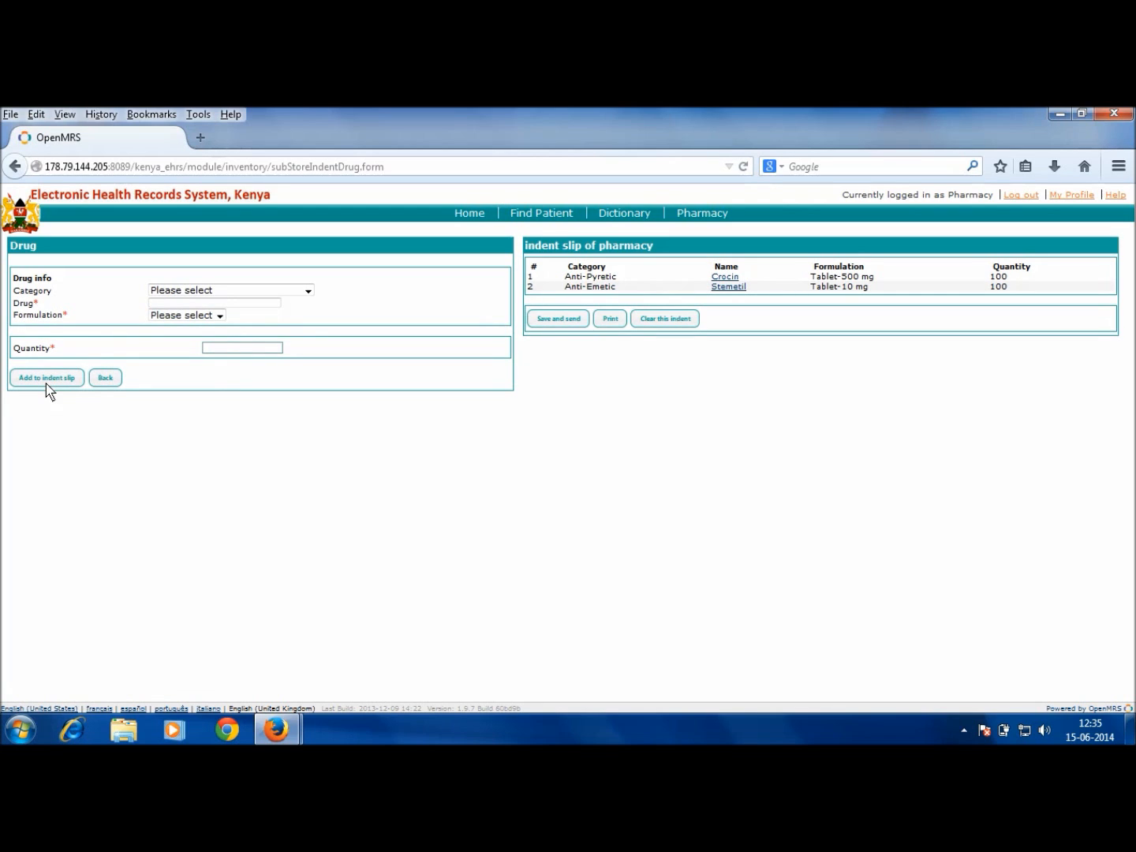
# Step: Name the indent slip 'Indent on 15th June', request it from Mainstore Drugs, and save
pyautogui.click(576, 321)
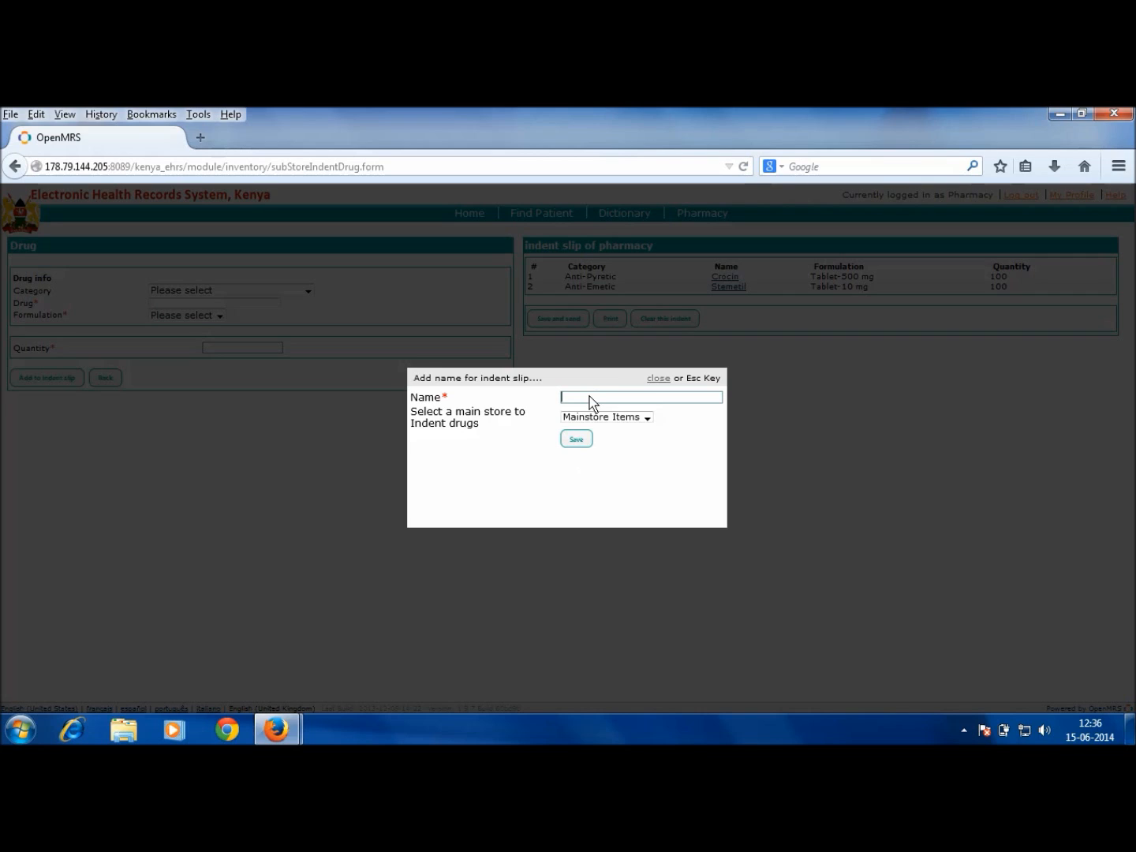
pyautogui.write('In')
pyautogui.write('e')
pyautogui.press('BackSpace')
pyautogui.press('BackSpace')
pyautogui.write('dent on 15th June')
pyautogui.click(583, 418)
pyautogui.click(581, 439)
pyautogui.click(582, 439)
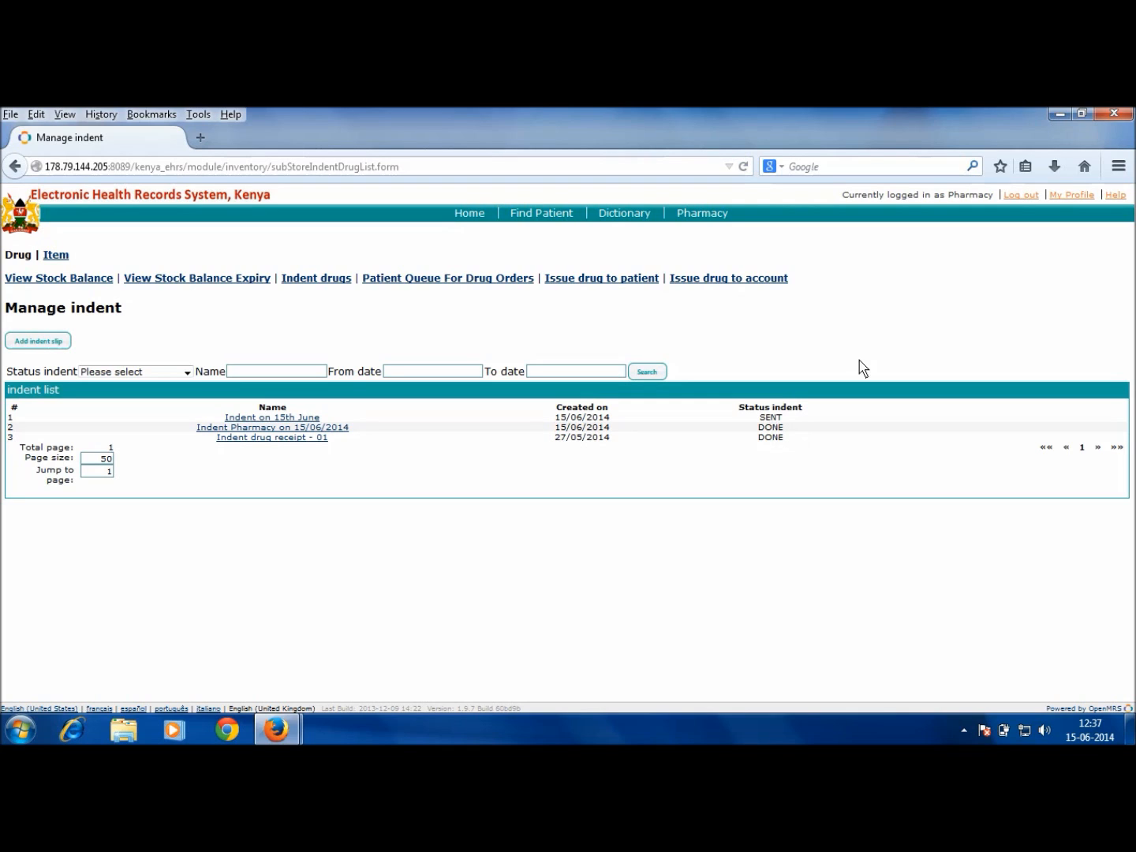
# Step: Log out, sign in with the inventory manager's credentials, and open the Mainstore Drugs stock balance
pyautogui.click(1021, 195)
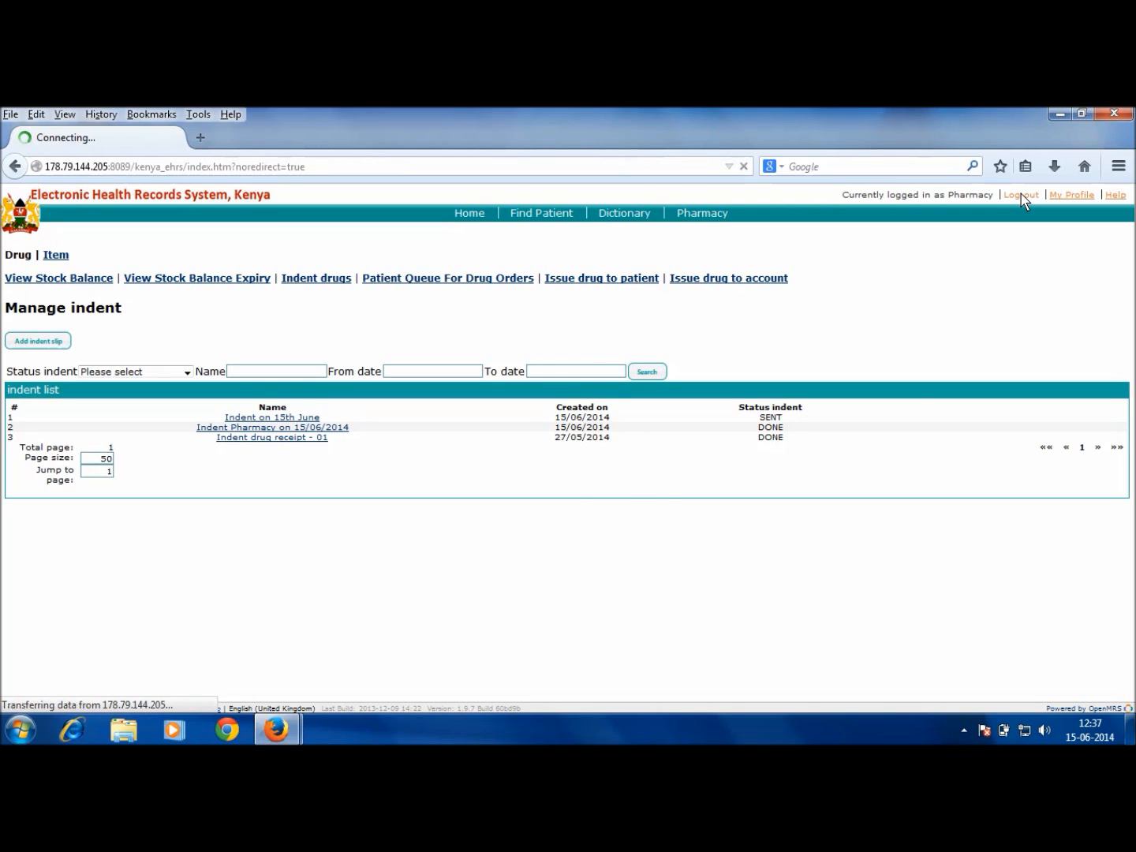
pyautogui.write('idrugs')
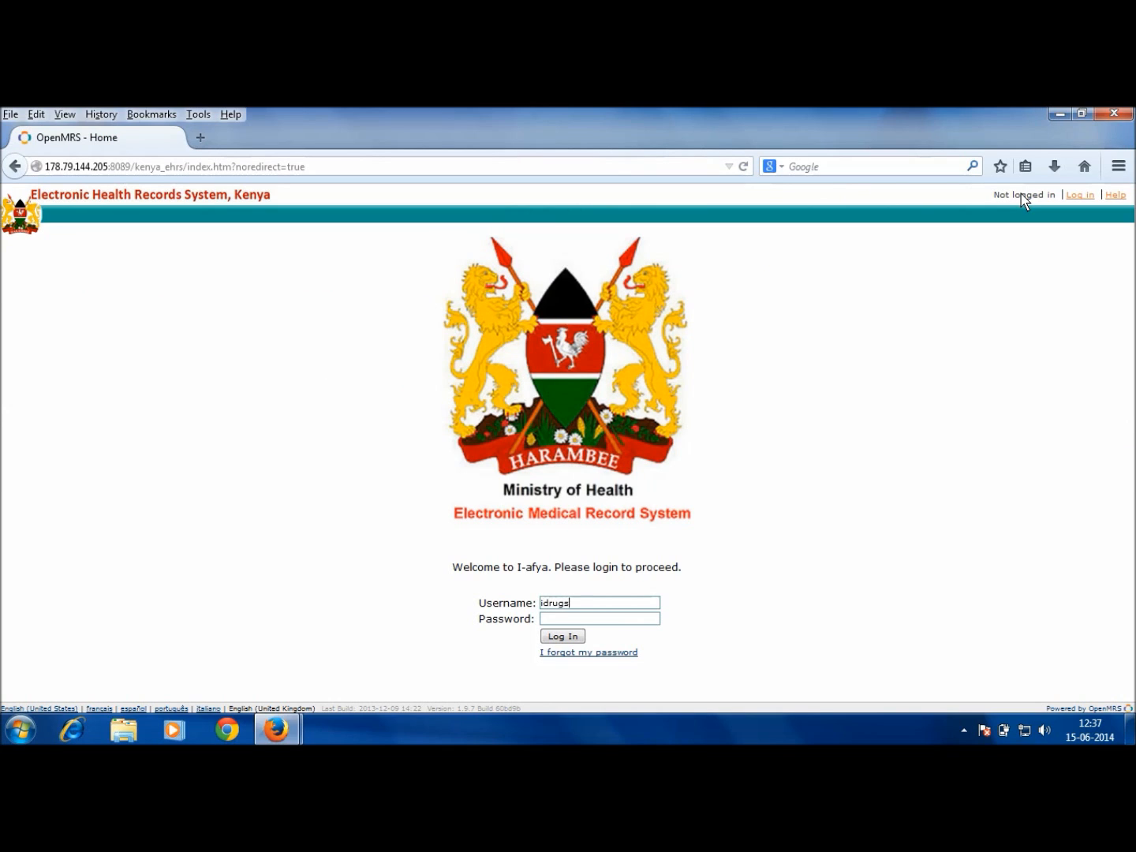
pyautogui.press('Tab')
pyautogui.write('••••••••••')
pyautogui.press('Return')
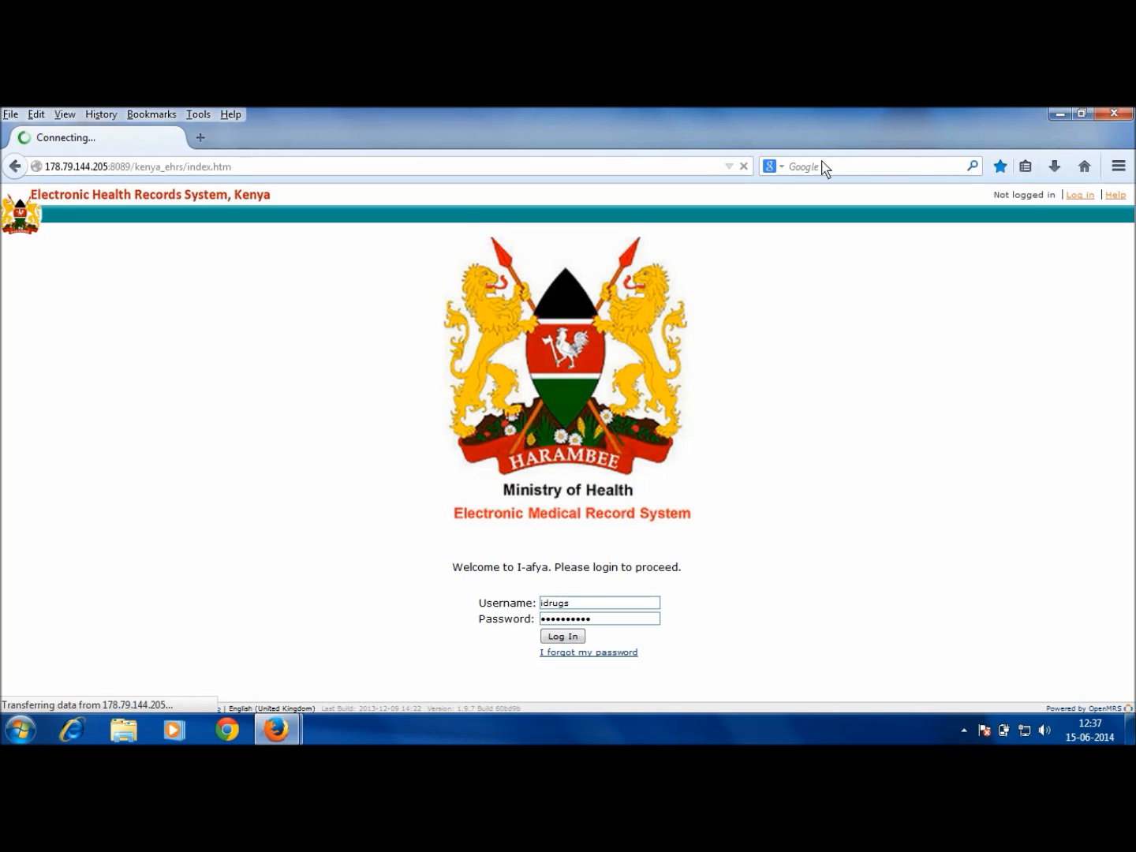
pyautogui.click(727, 216)
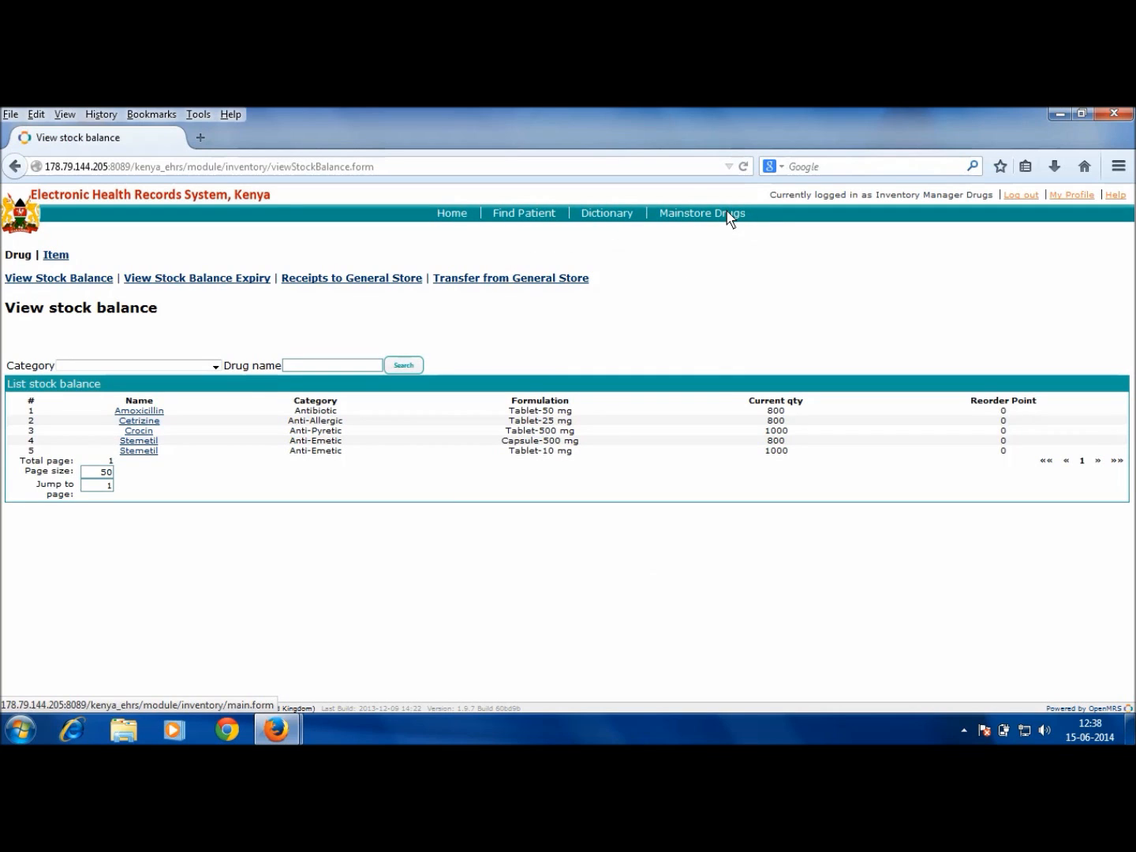
# Step: Open the Transfer from General Store list of incoming indents
pyautogui.click(551, 280)
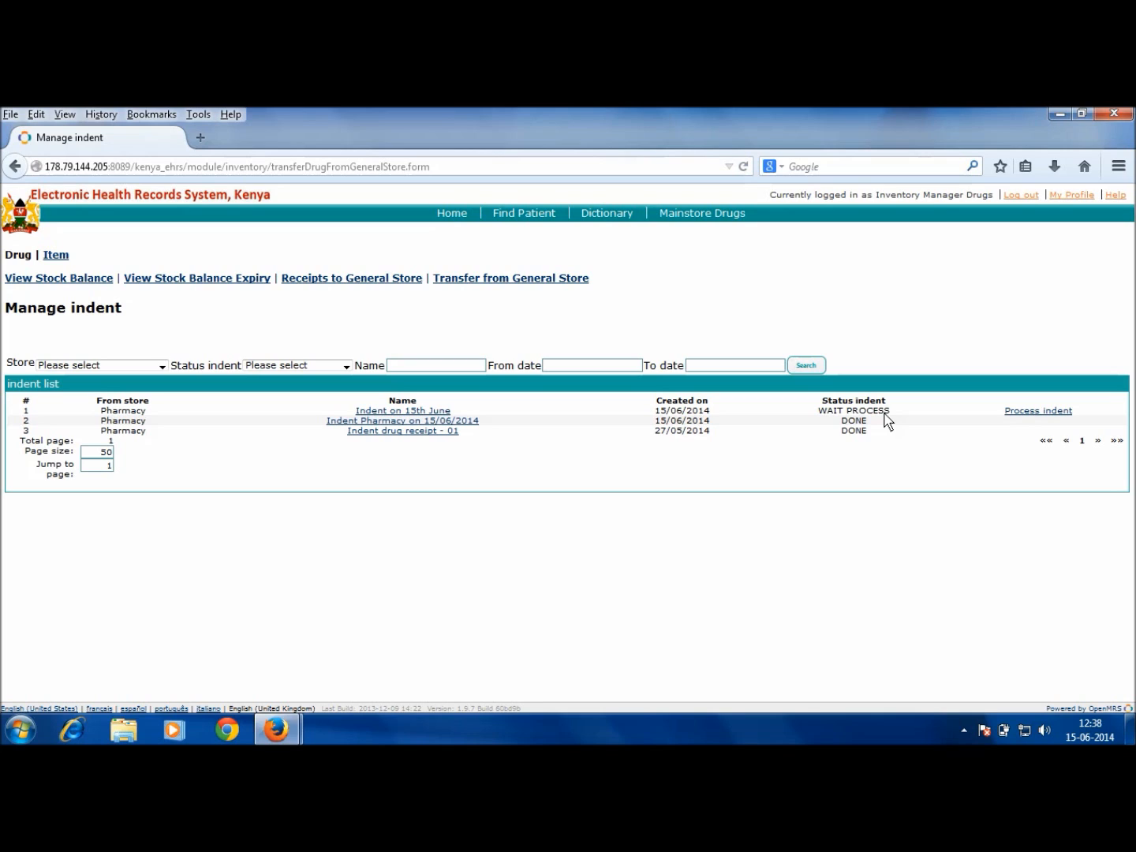
# Step: Process 'Indent on 15th June', transferring 100 Crocin and 100 Stemetil to the pharmacy
pyautogui.click(1018, 410)
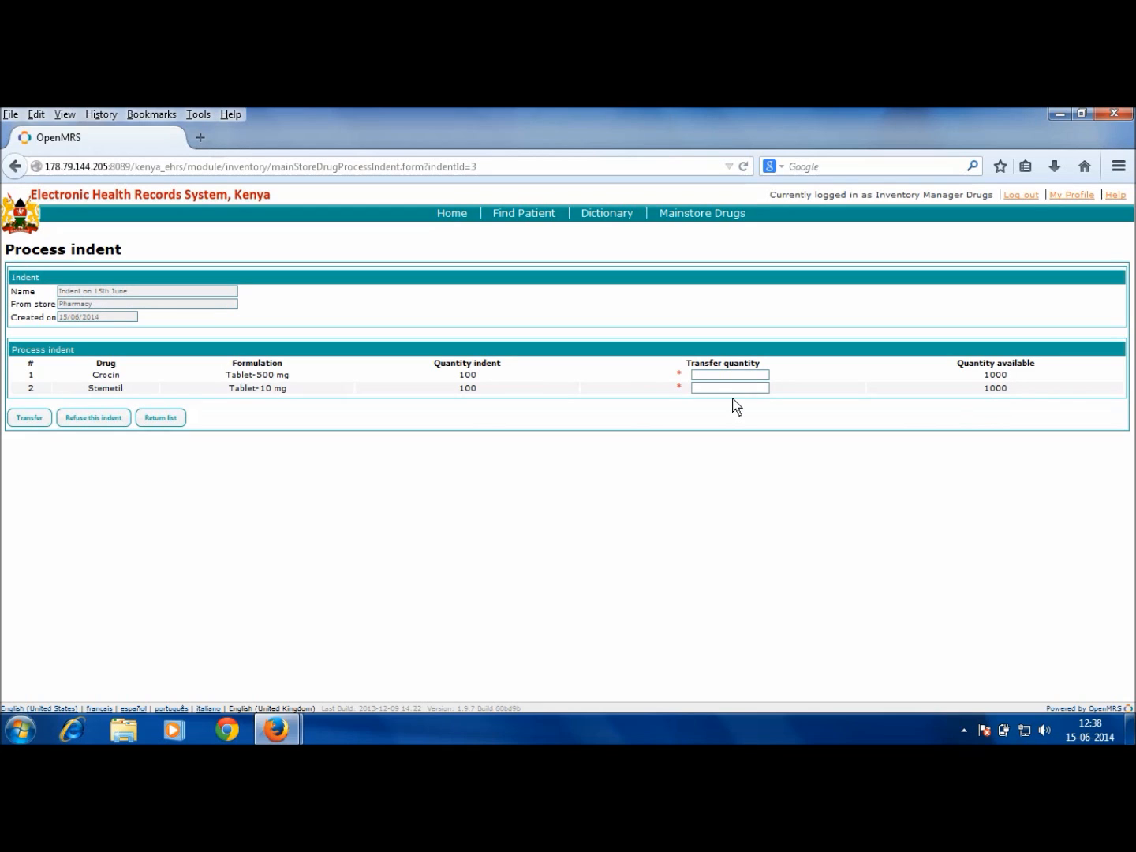
pyautogui.write('100100')
pyautogui.click(30, 418)
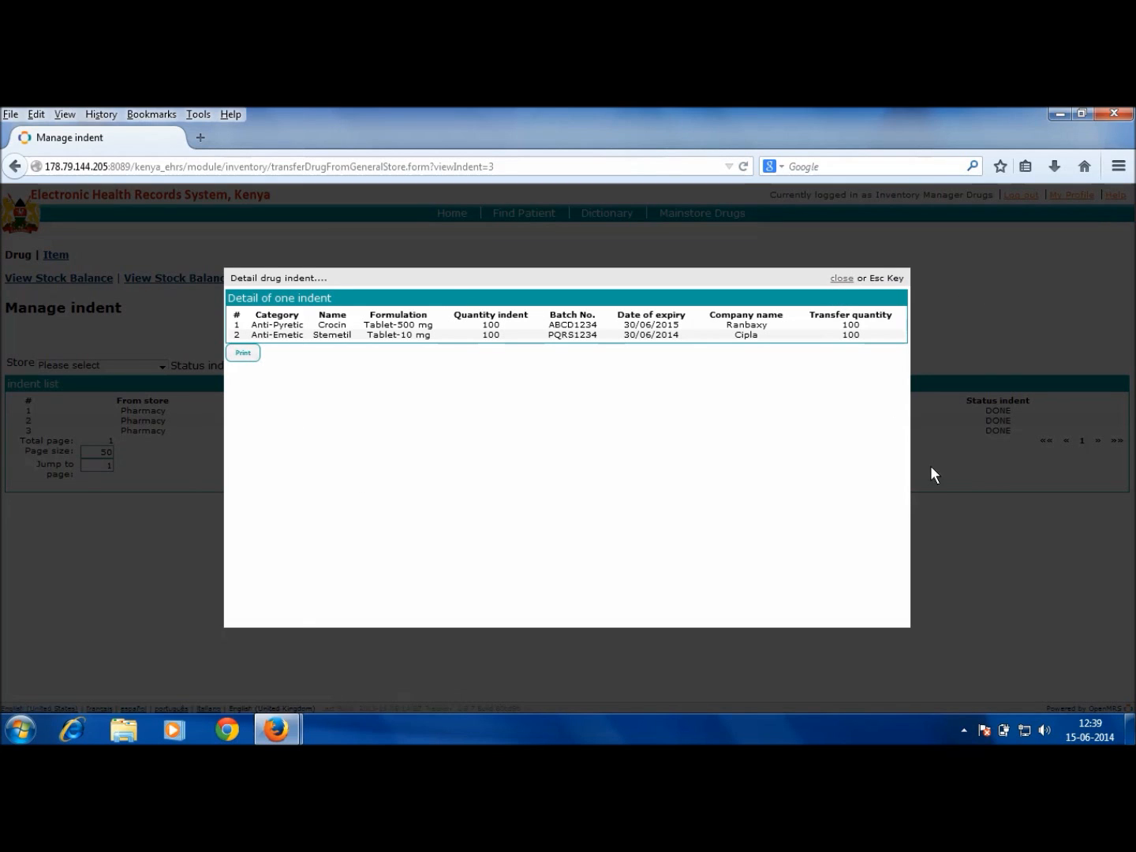
# Step: Close the indent details and confirm Crocin and Stemetil stock dropped to 900 each
pyautogui.click(842, 280)
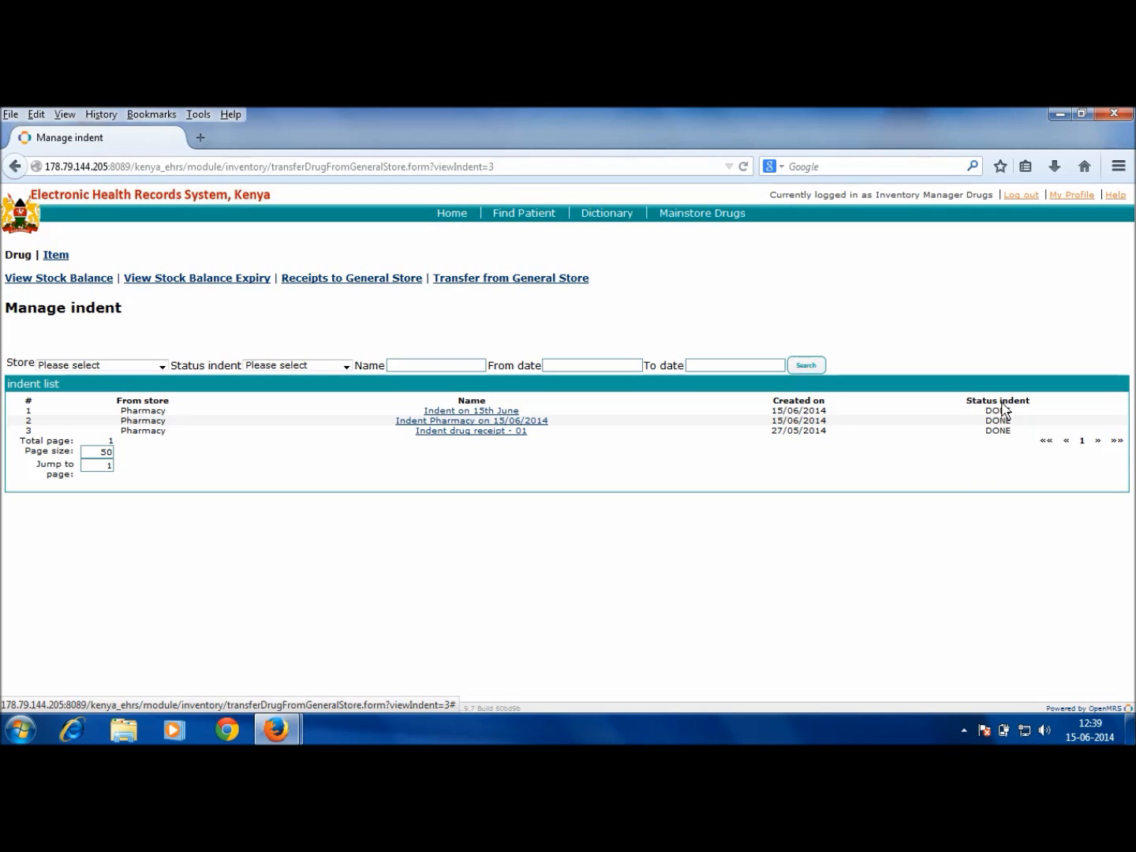
pyautogui.click(95, 281)
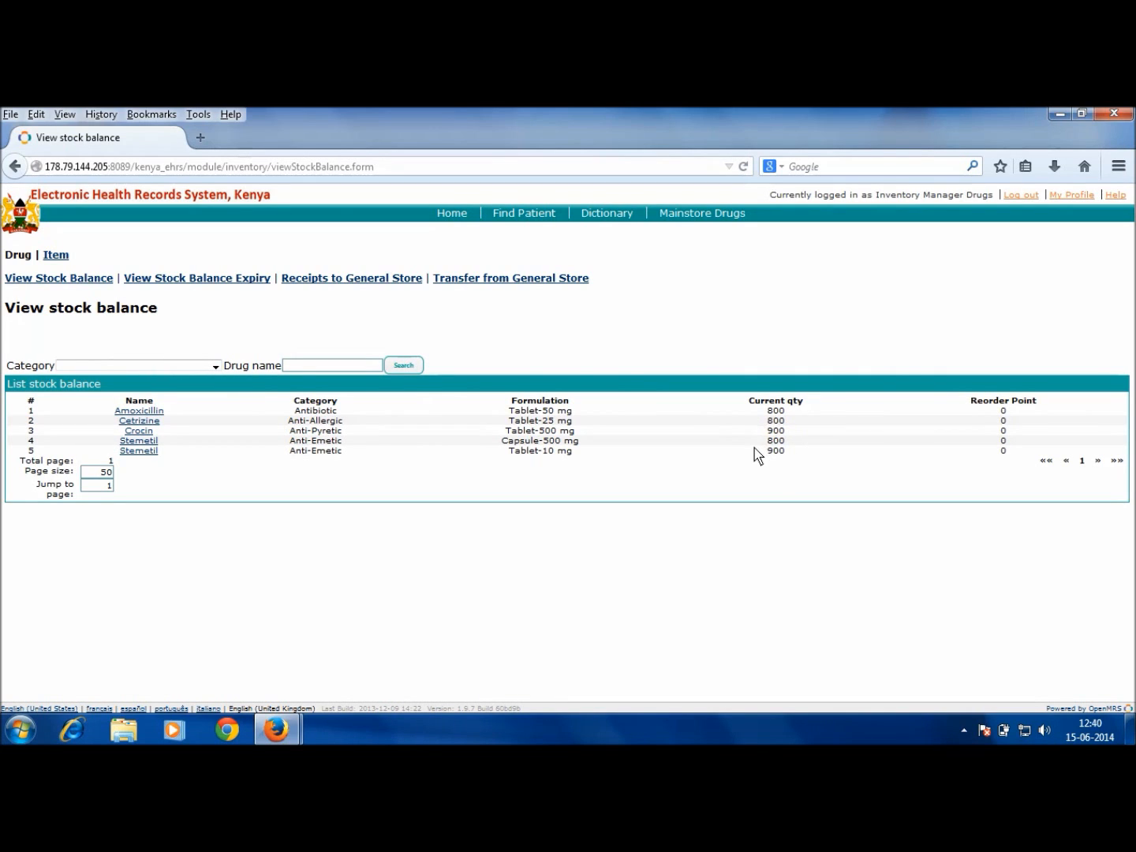
# Step: Log out, sign in with the pharmacy account's credentials, and open the Pharmacy drug issuing page
pyautogui.click(1016, 197)
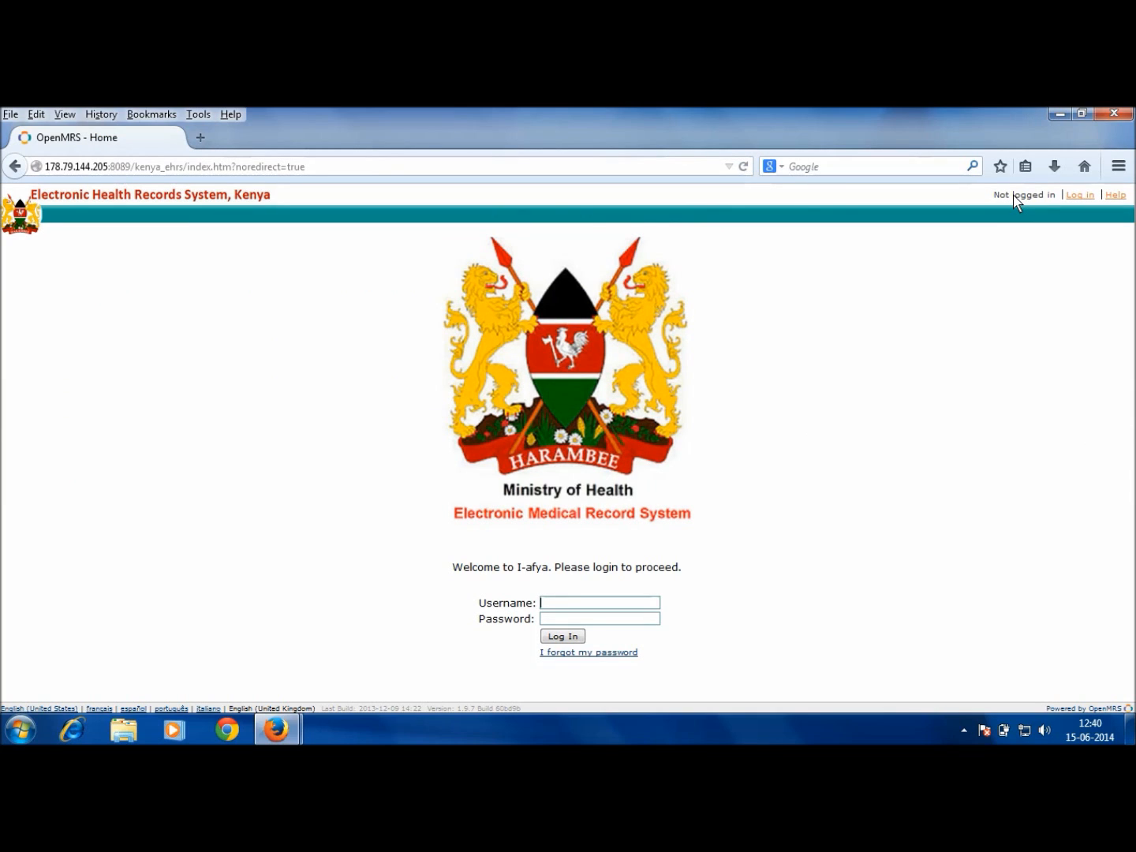
pyautogui.write('pharmacy')
pyautogui.press('Tab')
pyautogui.press('Return')
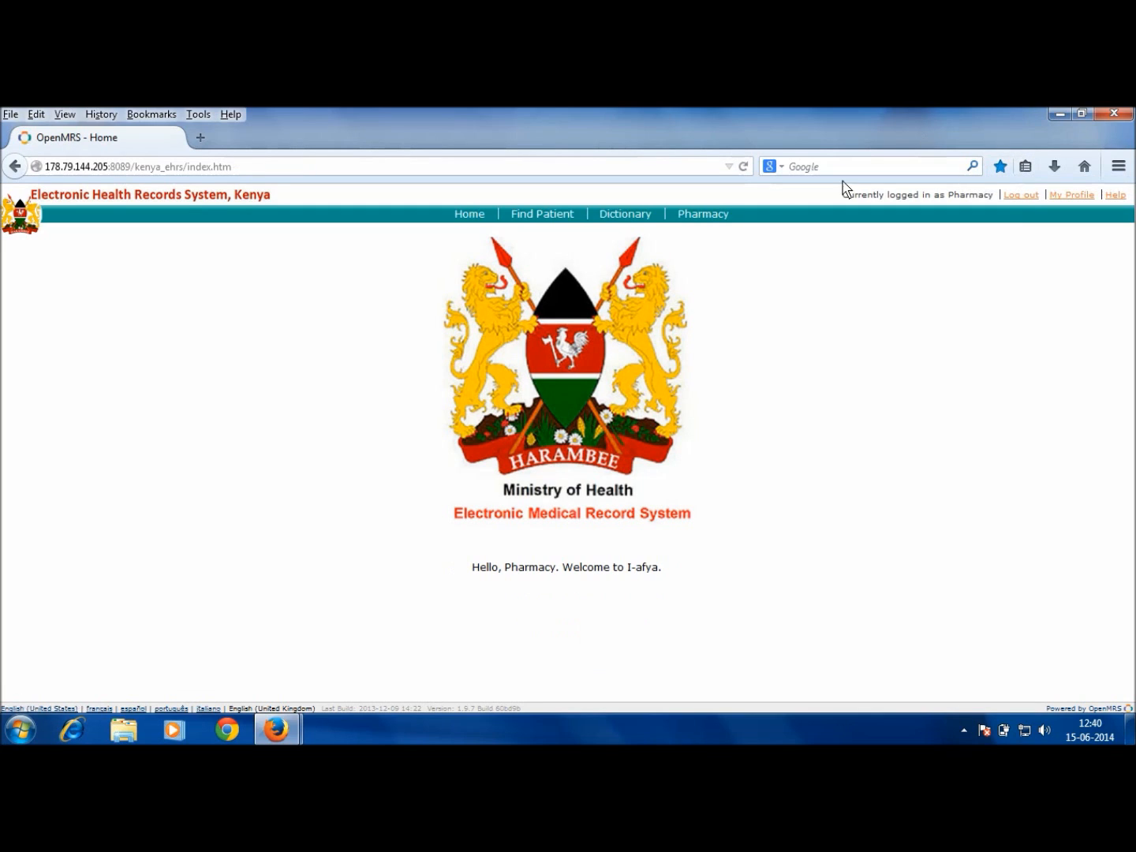
pyautogui.click(721, 213)
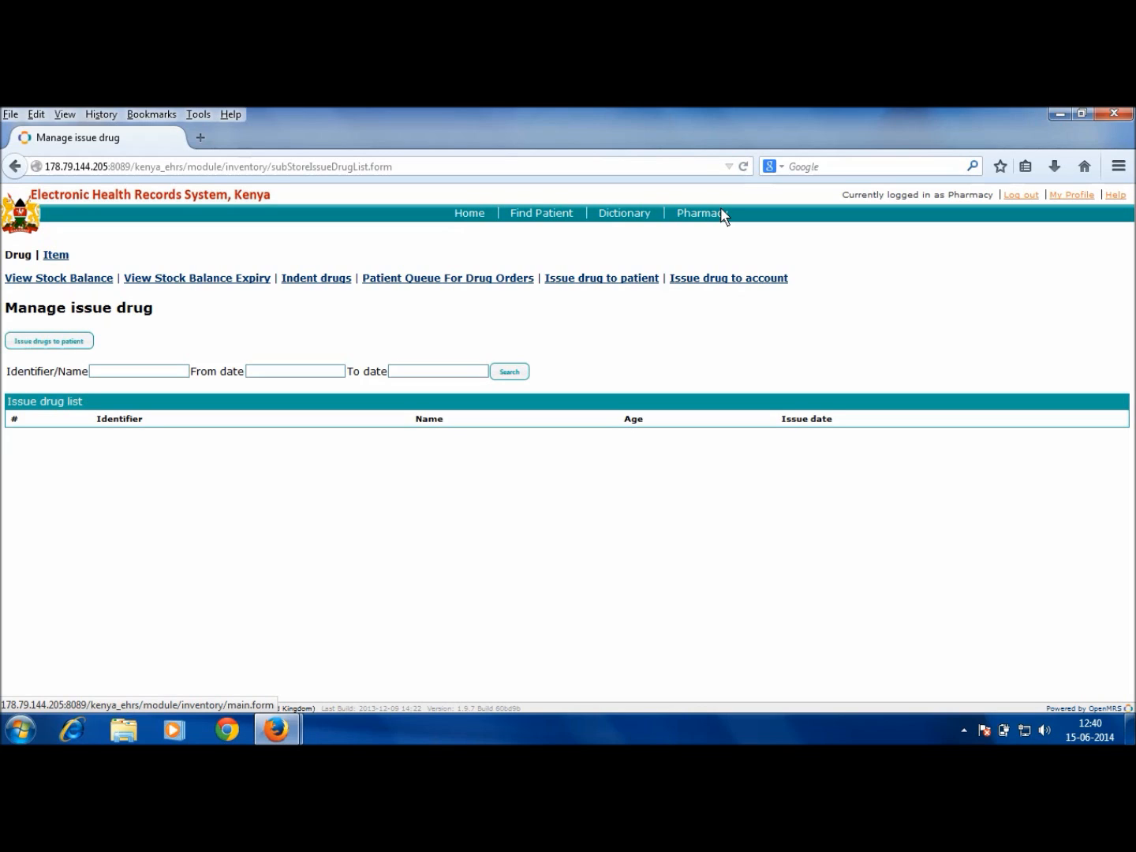
# Step: Open the Indent on 15th June for processing, with 100 Crocin and 100 Stemetil transferred
pyautogui.click(317, 281)
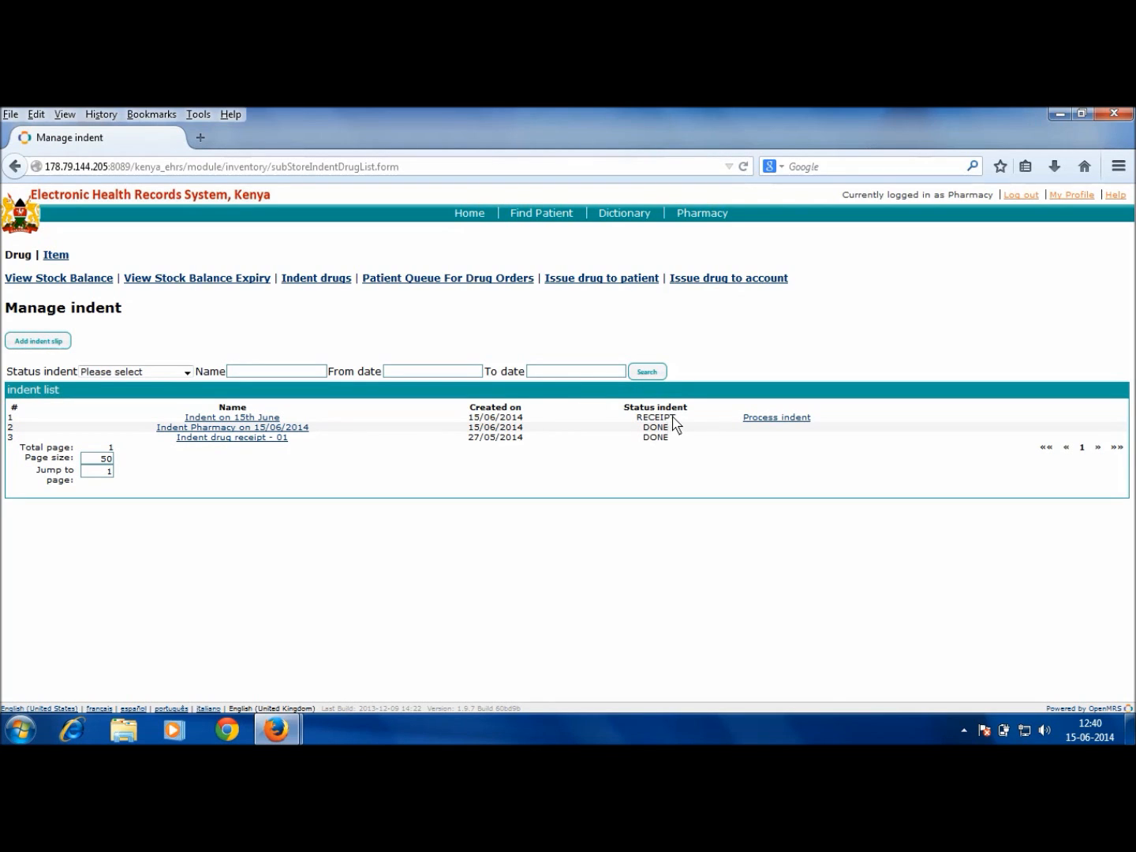
pyautogui.click(806, 426)
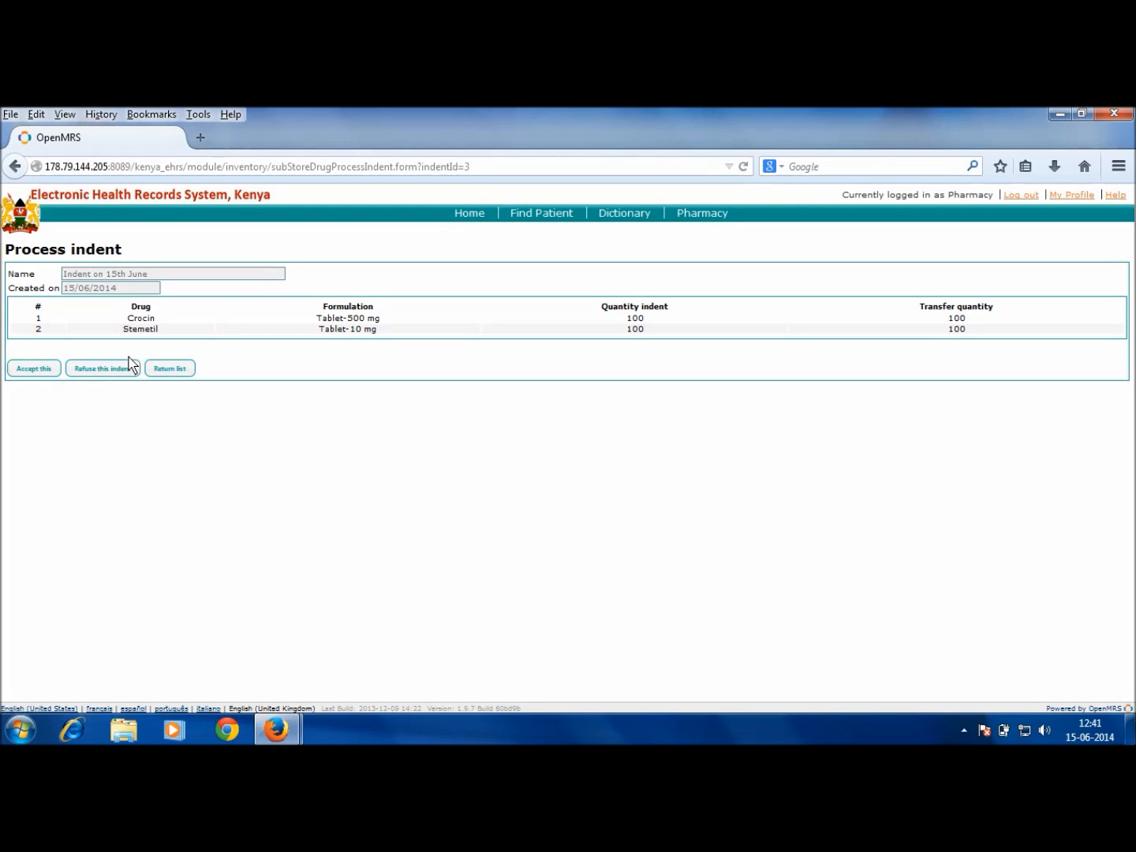
# Step: Accept the 15th June indent into pharmacy stock and view the stock balance
pyautogui.click(23, 374)
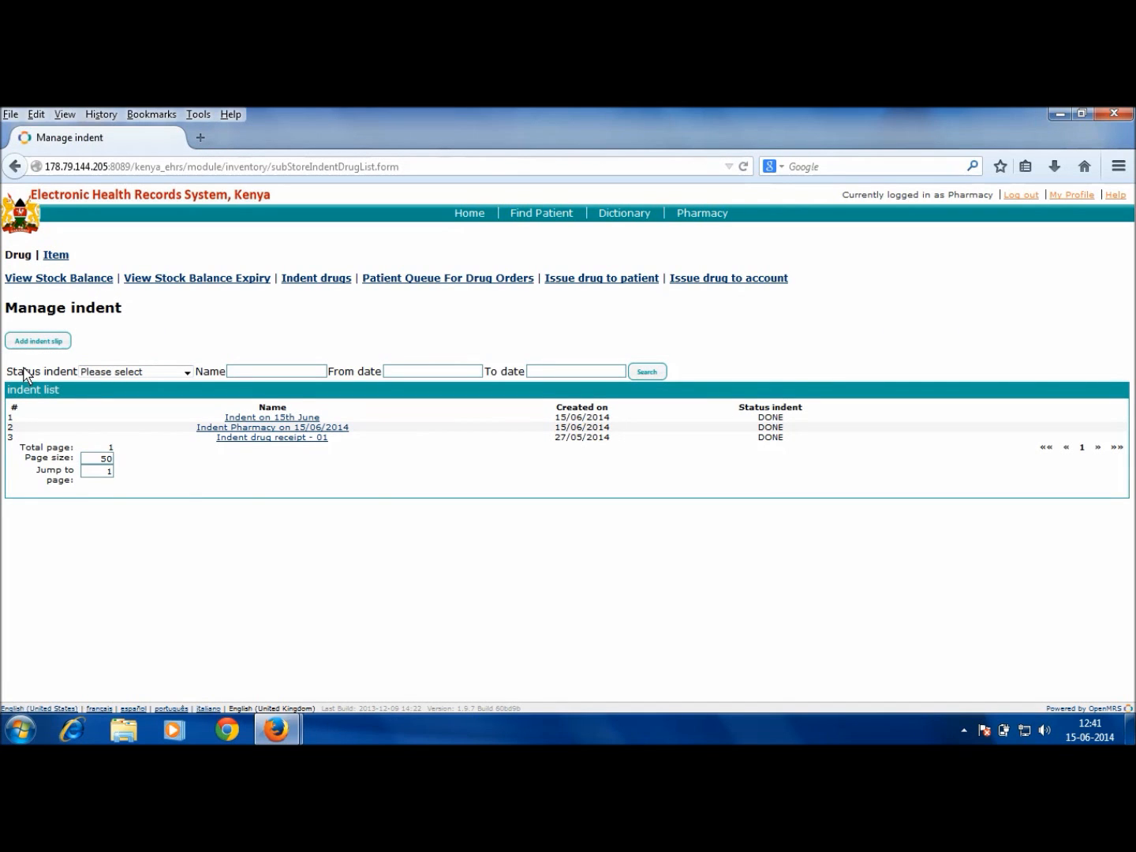
pyautogui.click(38, 281)
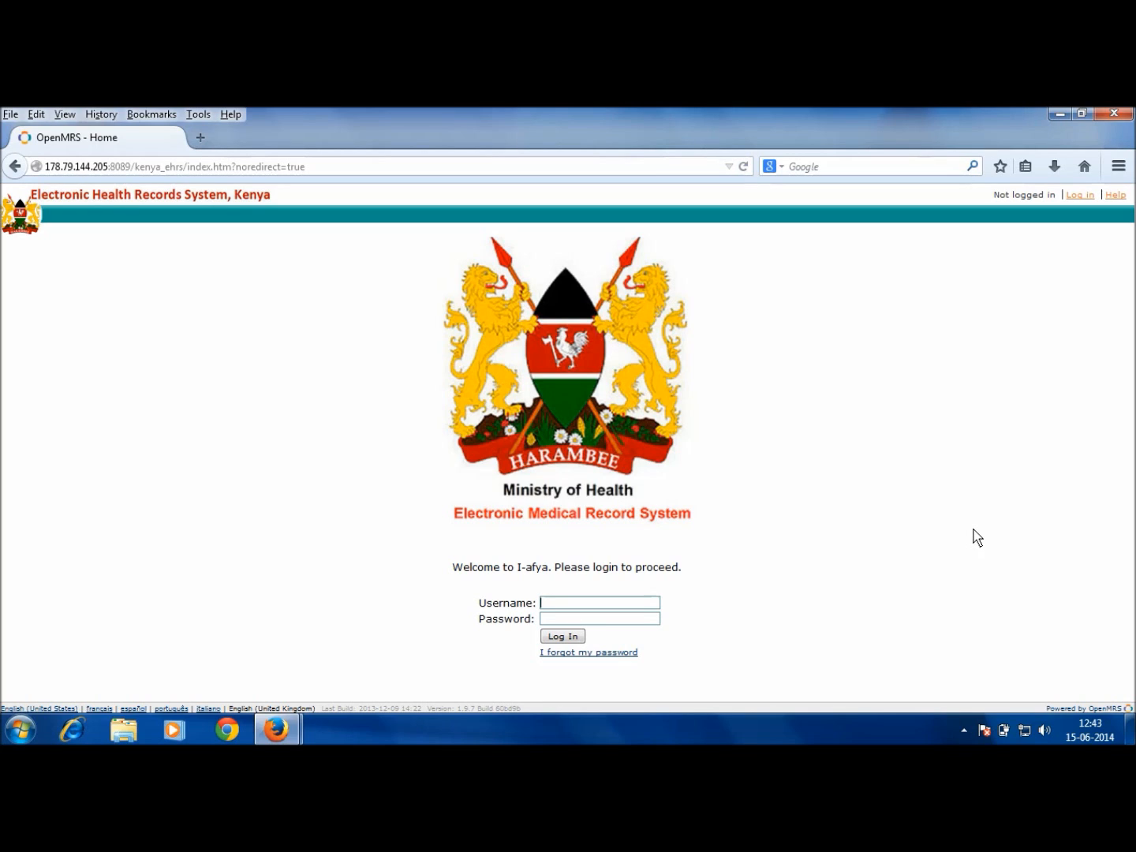
# Step: Sign in with the doctor account's credentials and bring up the OPD patient queue
pyautogui.write('doctor••••••••••')
pyautogui.press('Return')
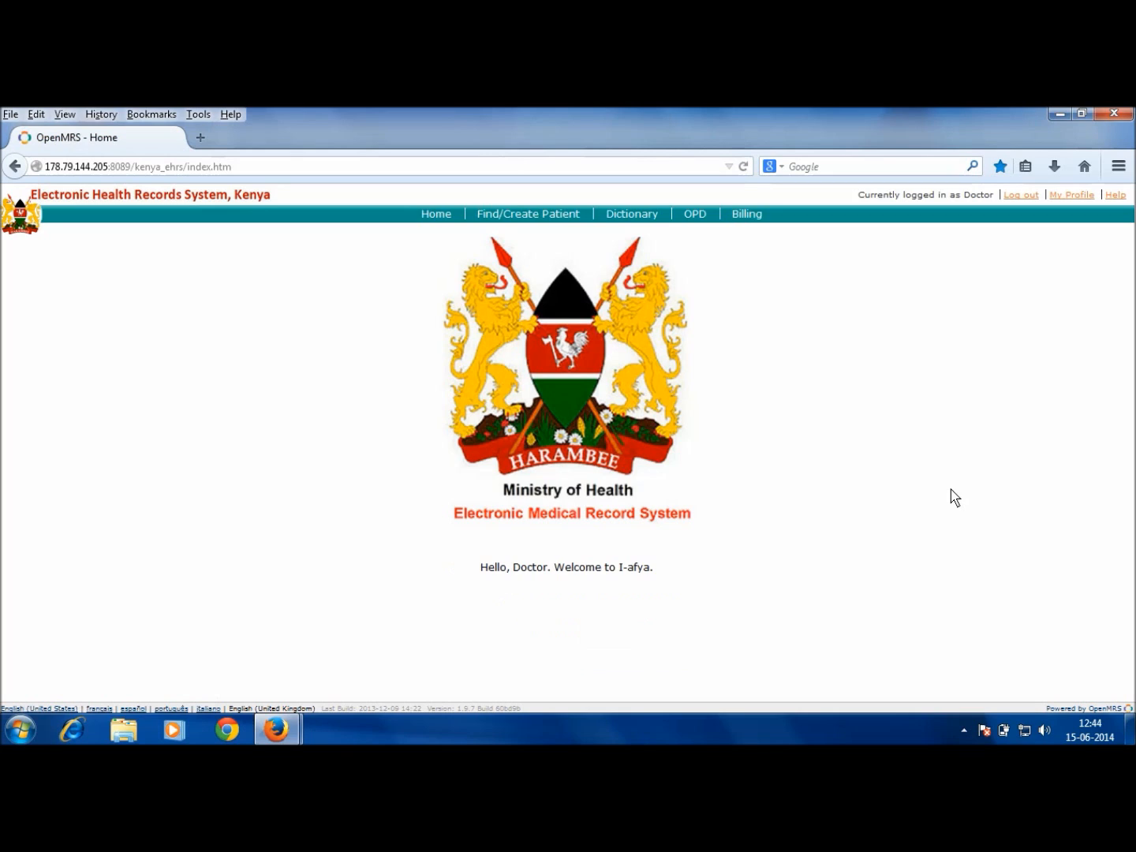
pyautogui.click(699, 213)
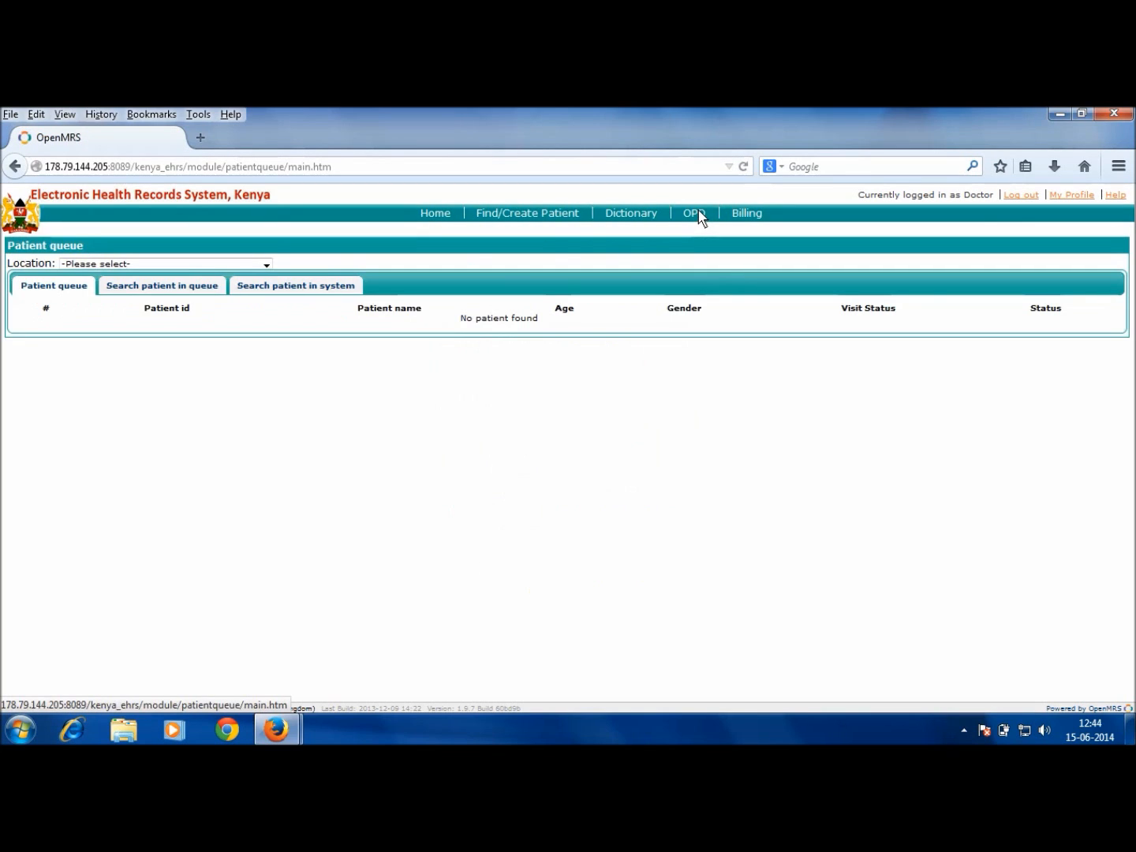
# Step: Set the location to GENERAL OPD and search all system patients by the patient's surname
pyautogui.click(228, 266)
pyautogui.click(218, 355)
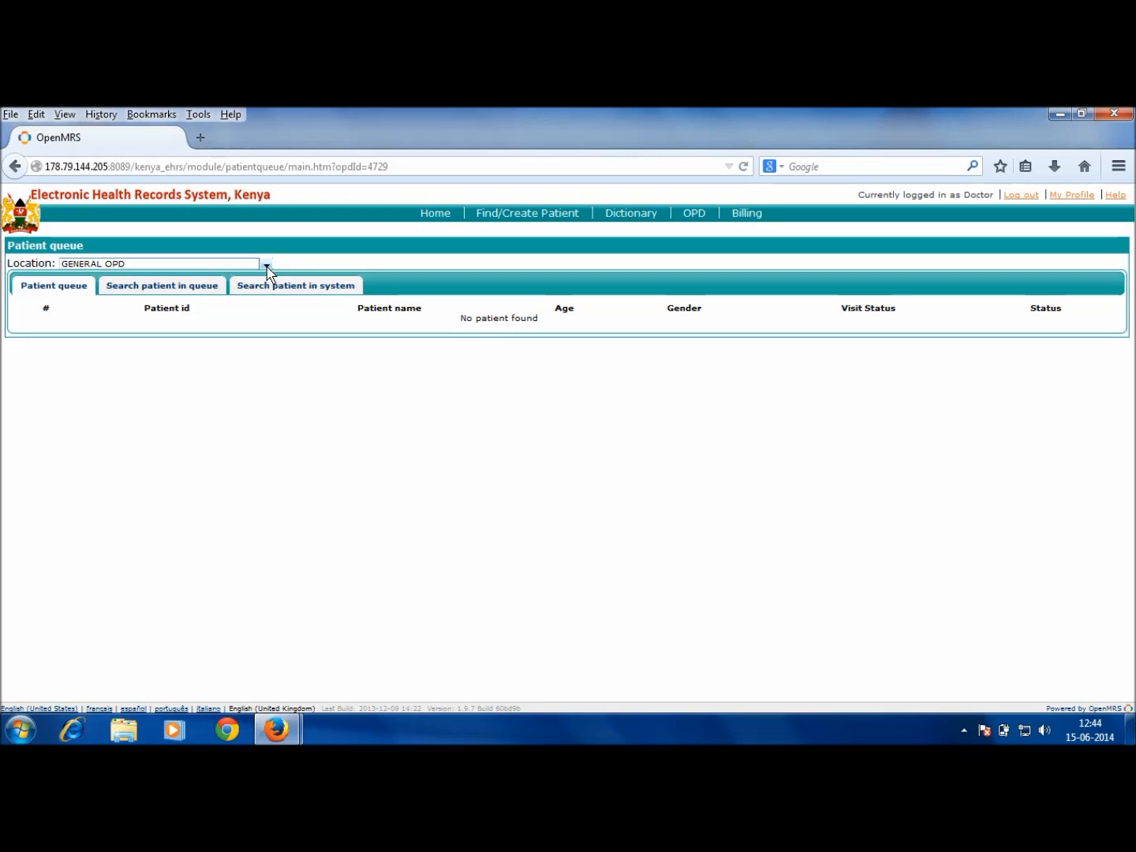
pyautogui.click(295, 287)
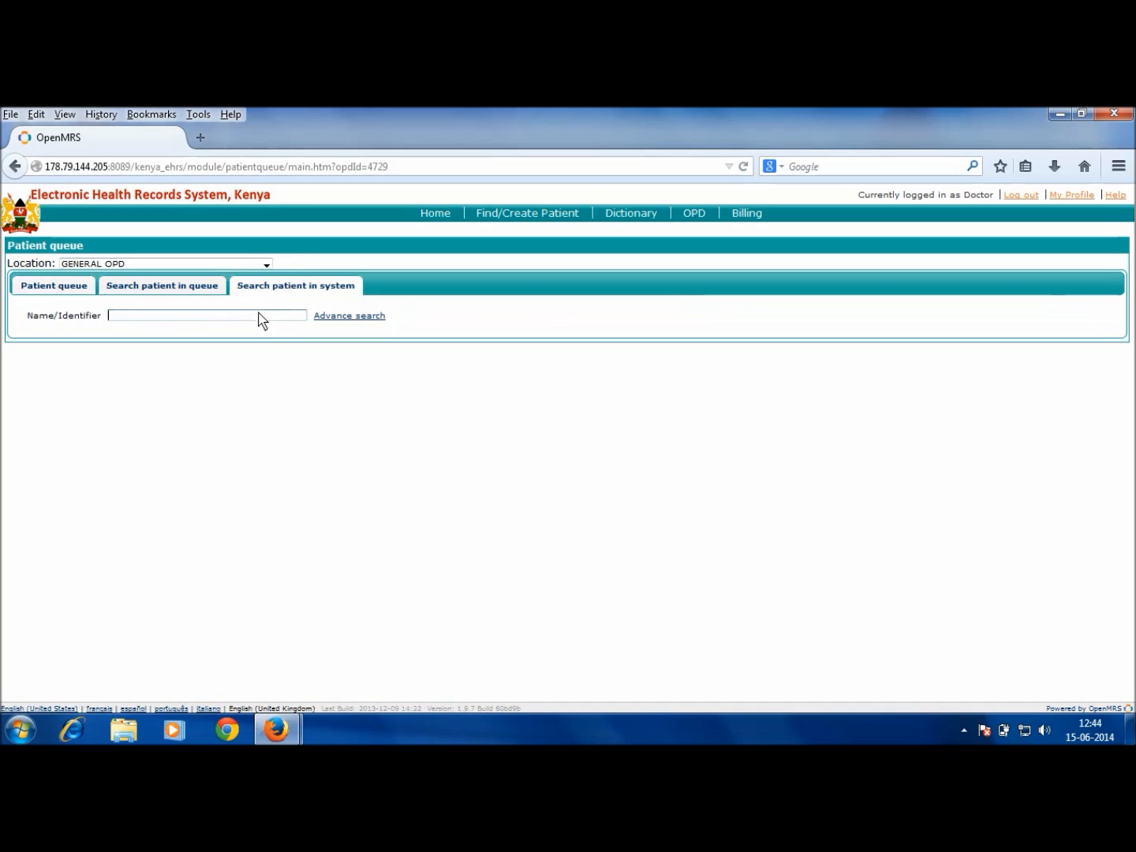
pyautogui.write('odumbe')
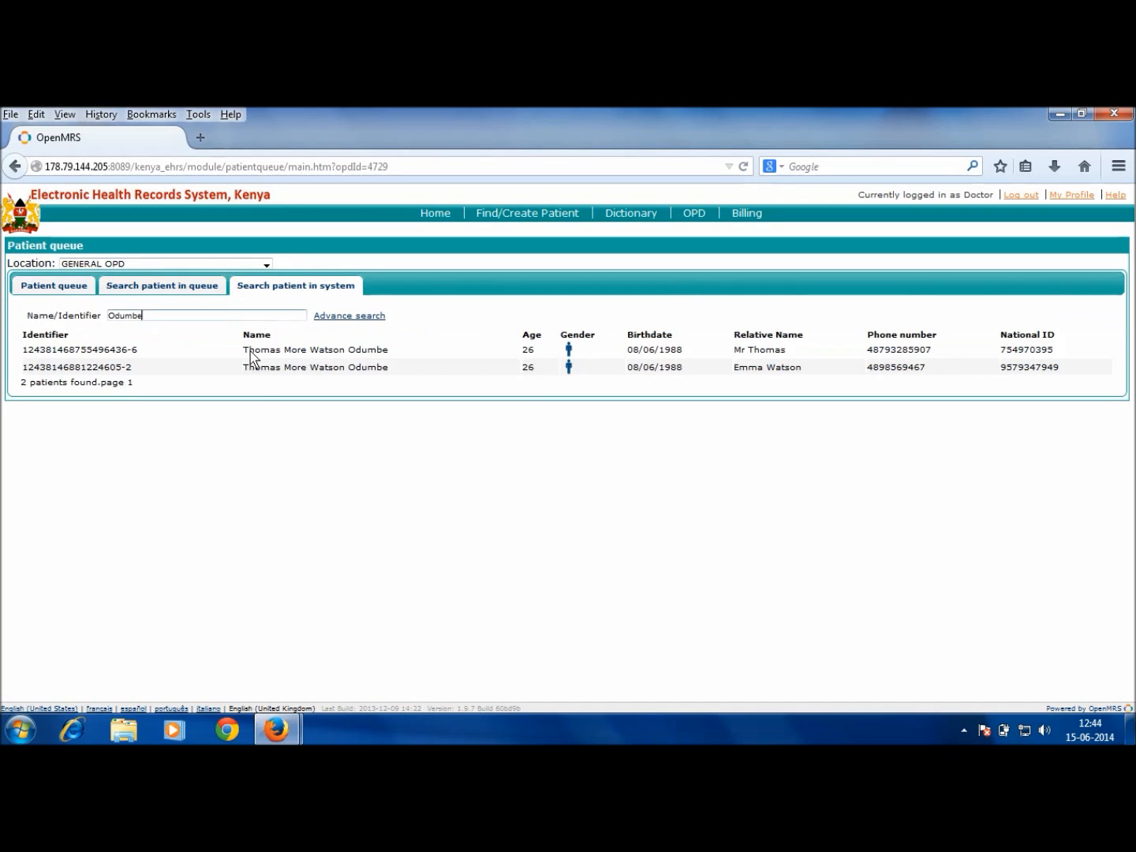
# Step: Open the dashboard of the second of the two matching patient records
pyautogui.click(256, 367)
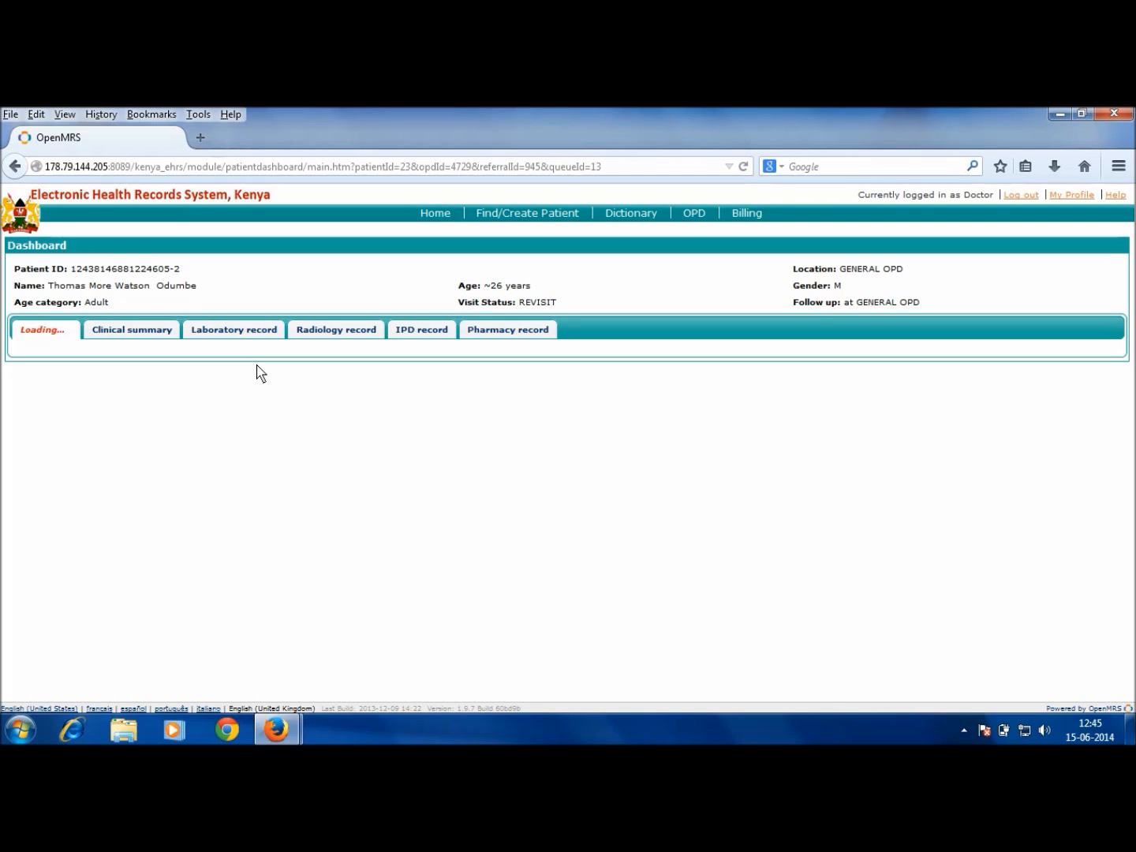
# Step: Enter ACUTE ABDOMEN as the provisional diagnosis and mark the OPD visit outcome Reviewed
pyautogui.scroll(-2, 255, 373)
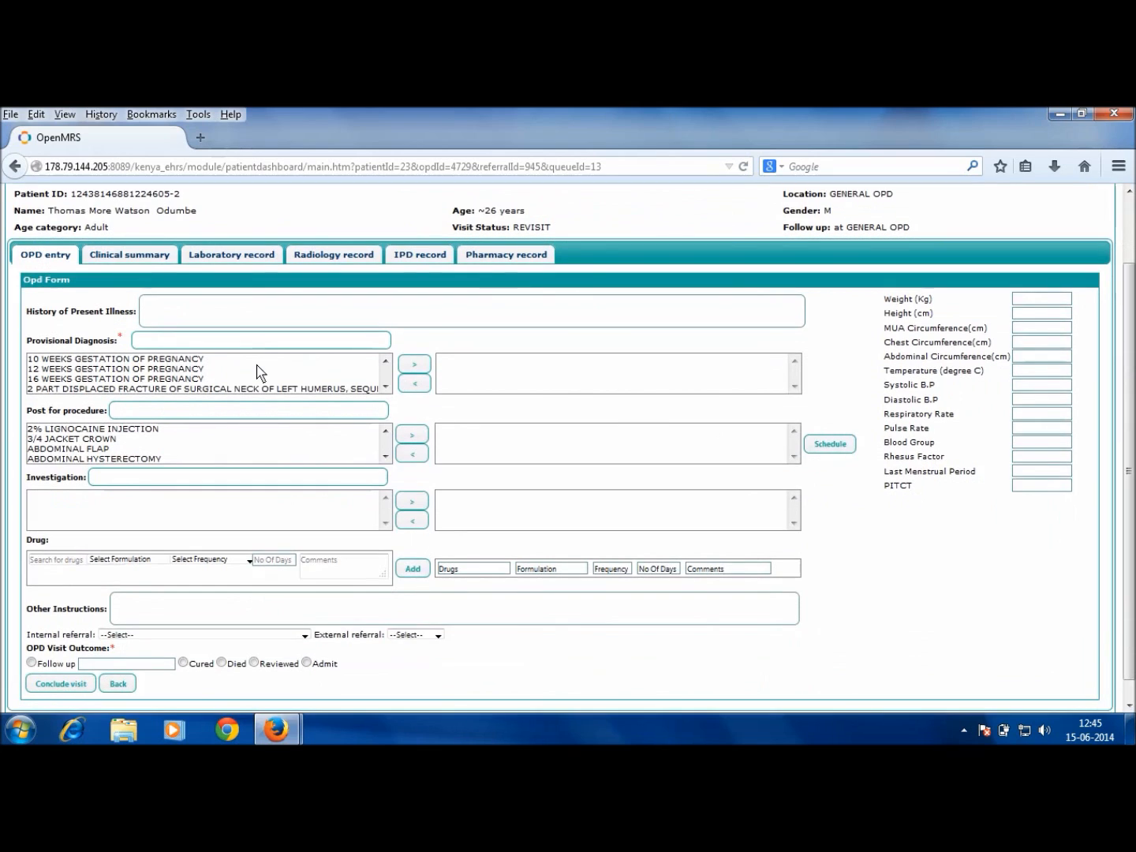
pyautogui.click(195, 340)
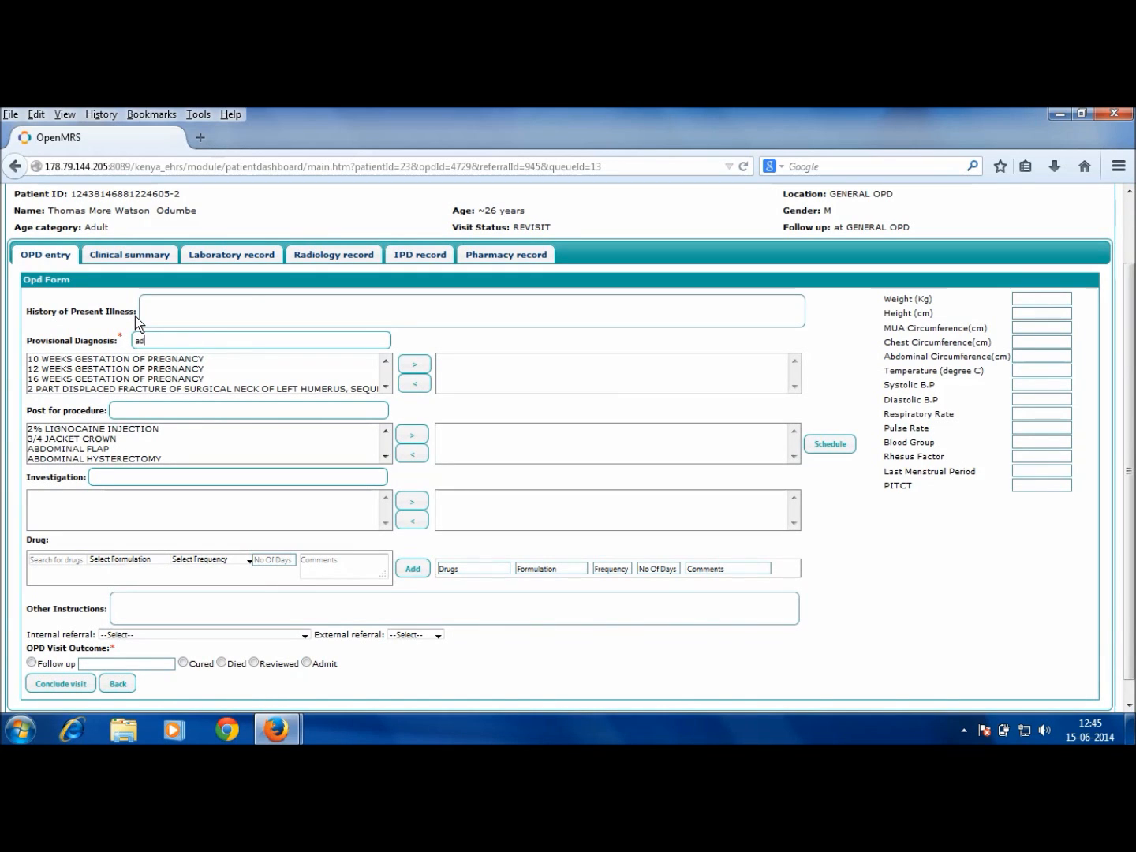
pyautogui.write('ac')
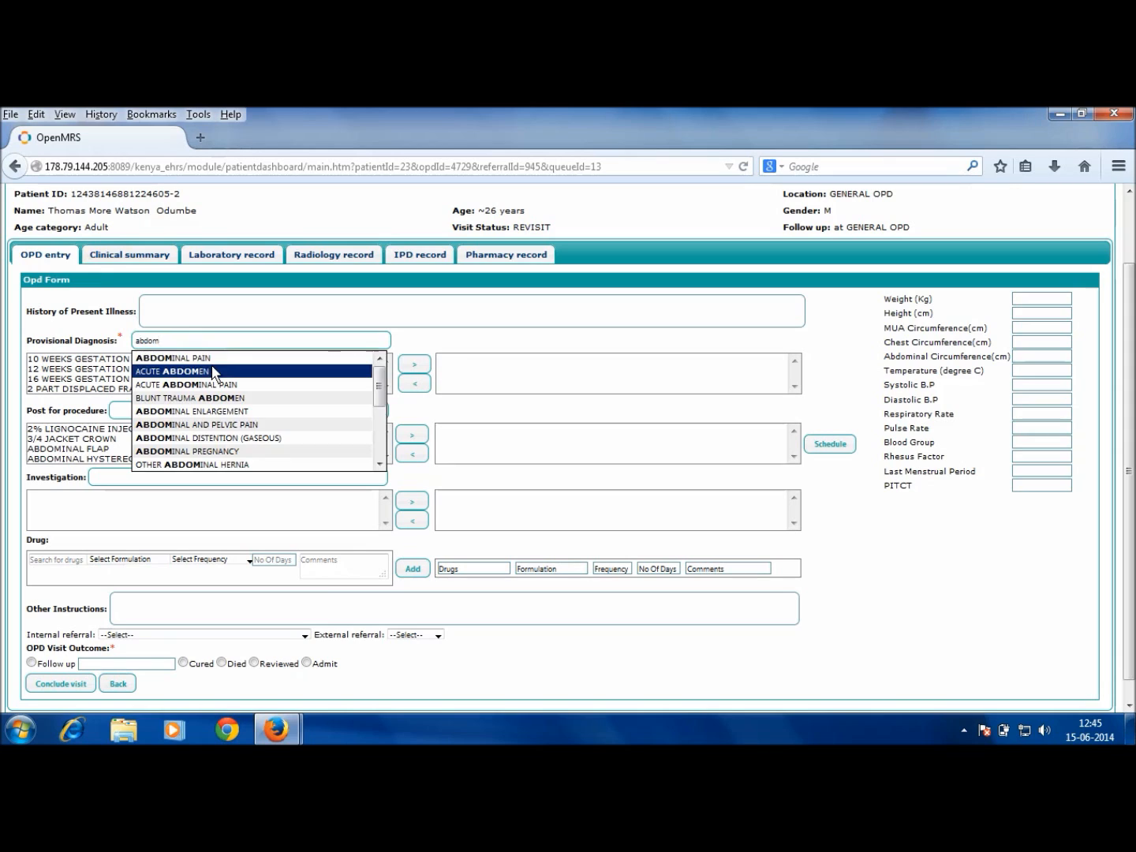
pyautogui.click(213, 370)
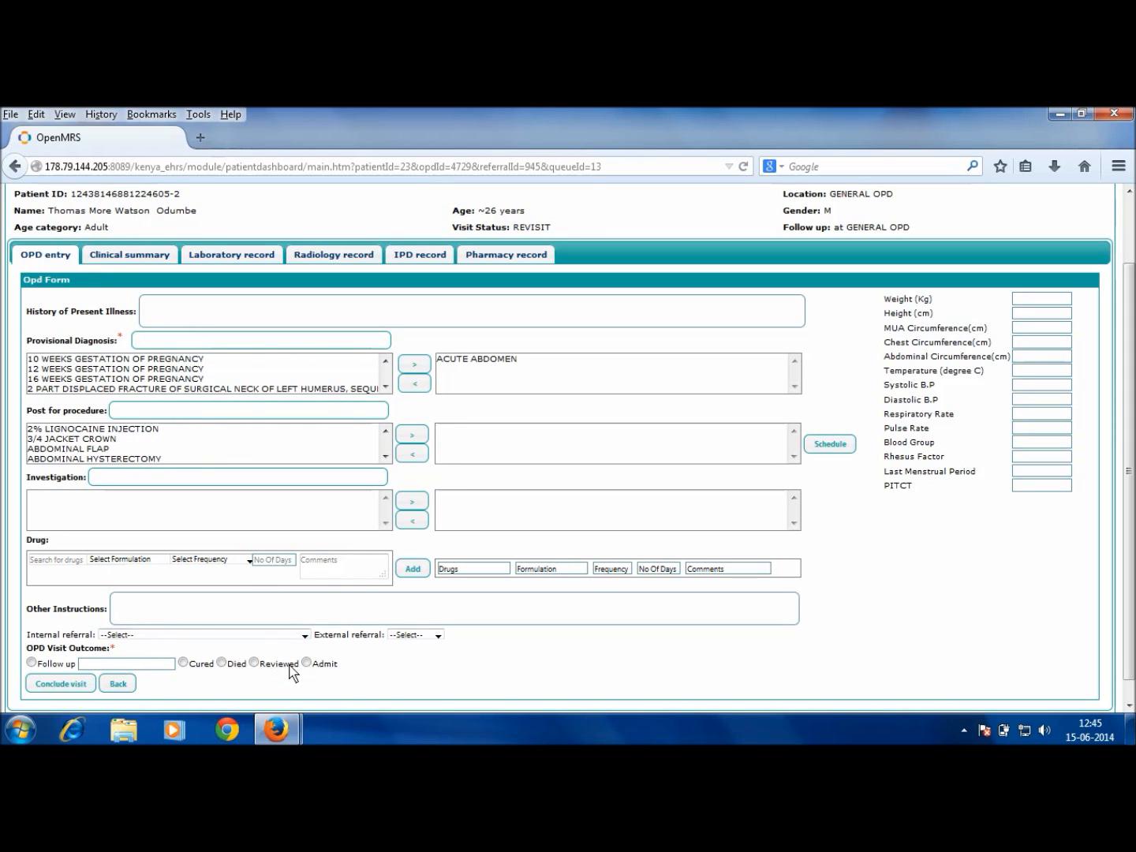
pyautogui.click(254, 665)
pyautogui.click(58, 563)
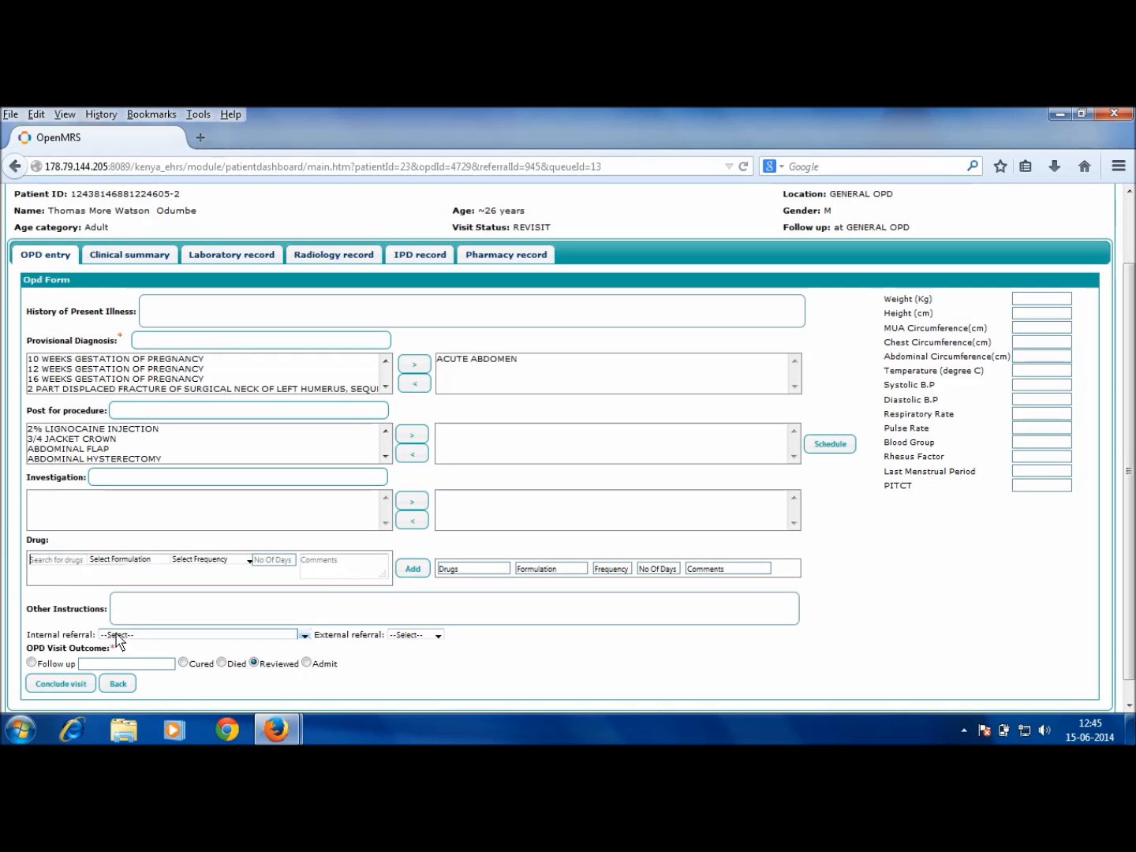
# Step: Add Crocin Tablet-500 mg, TID for 5 days, commented 'with hot water', to the prescriptions
pyautogui.write('croc')
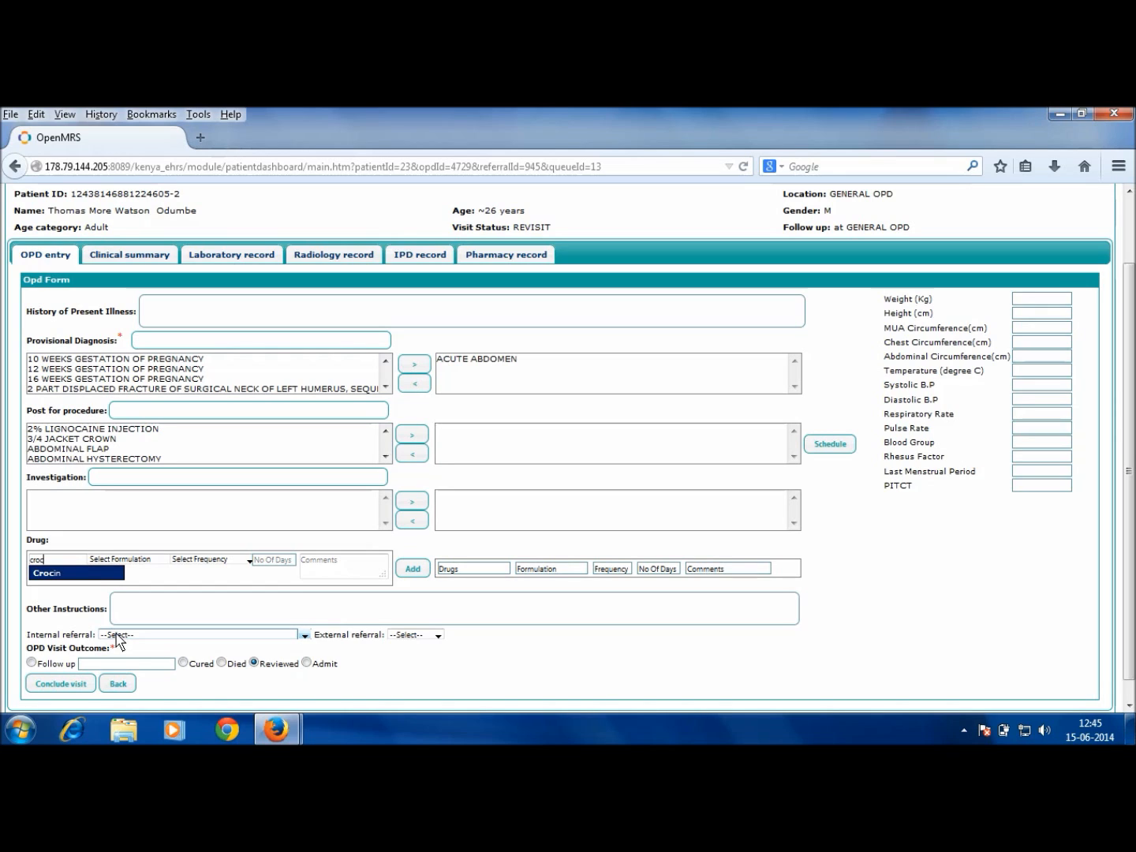
pyautogui.press('Return')
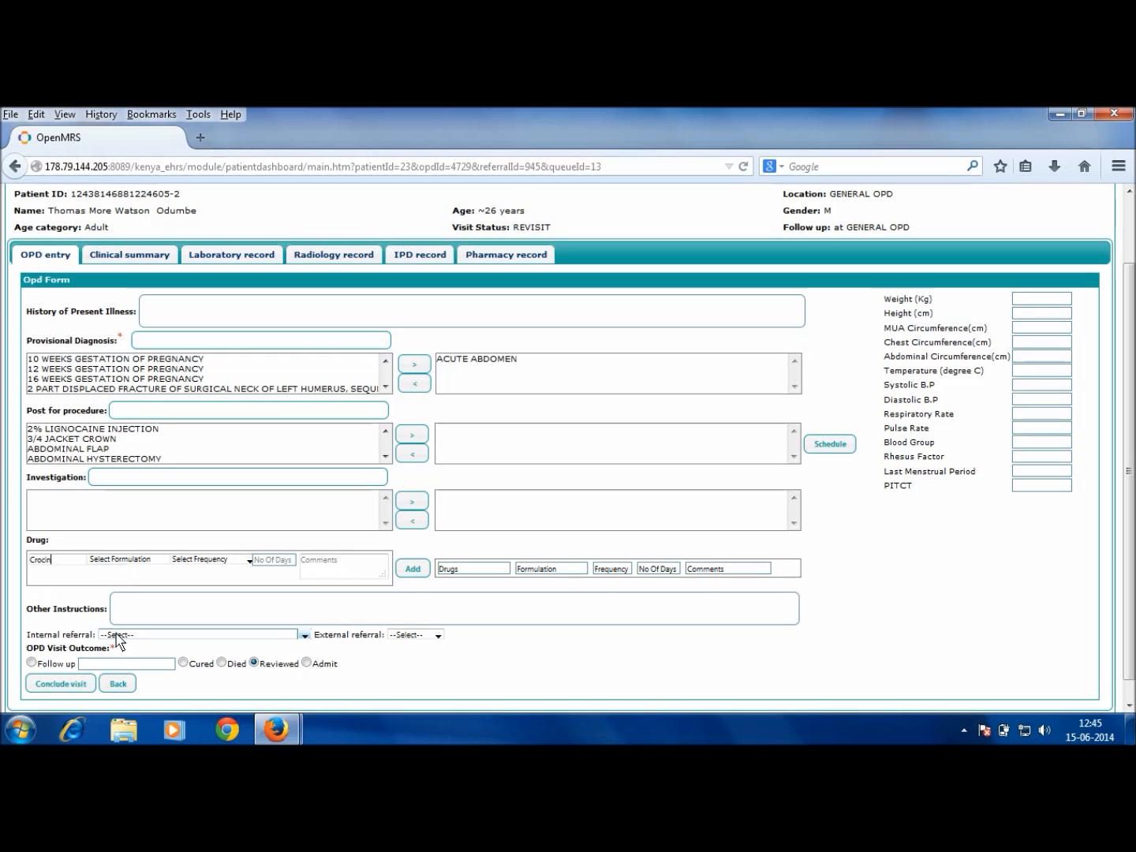
pyautogui.click(147, 562)
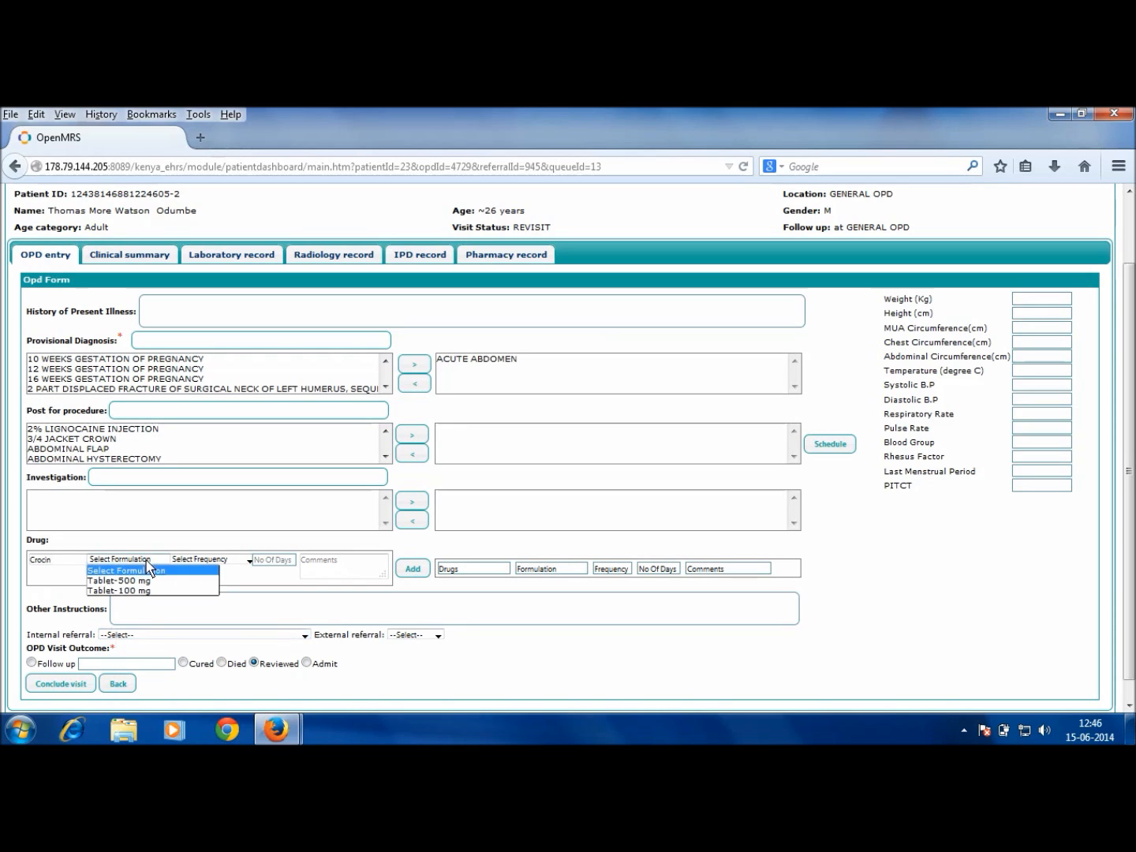
pyautogui.click(149, 582)
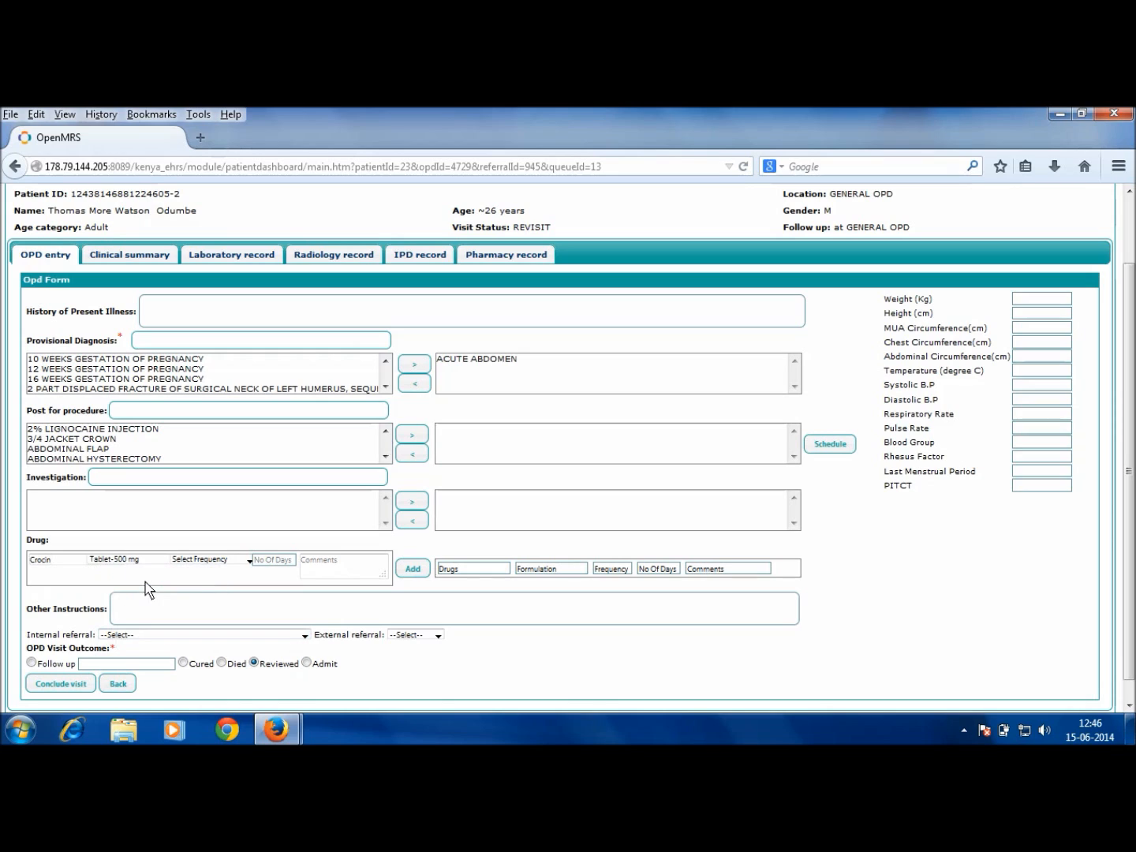
pyautogui.click(228, 565)
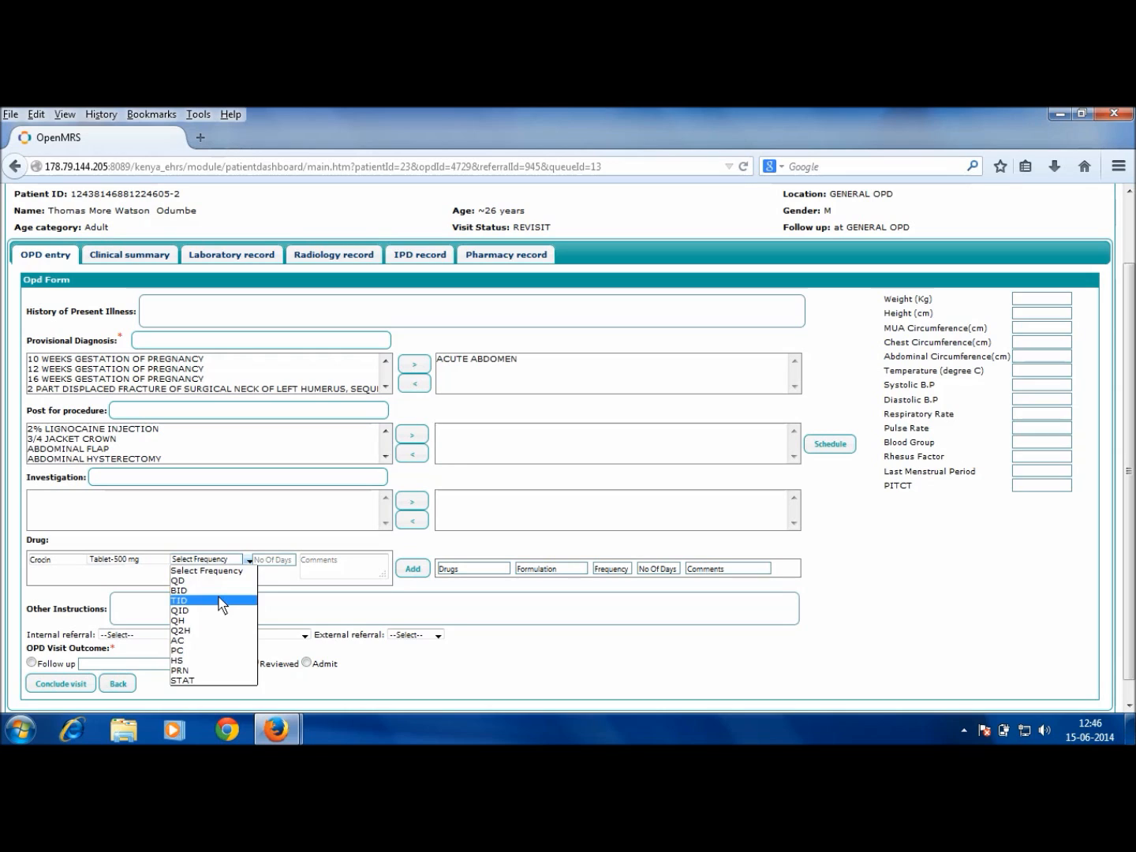
pyautogui.click(220, 604)
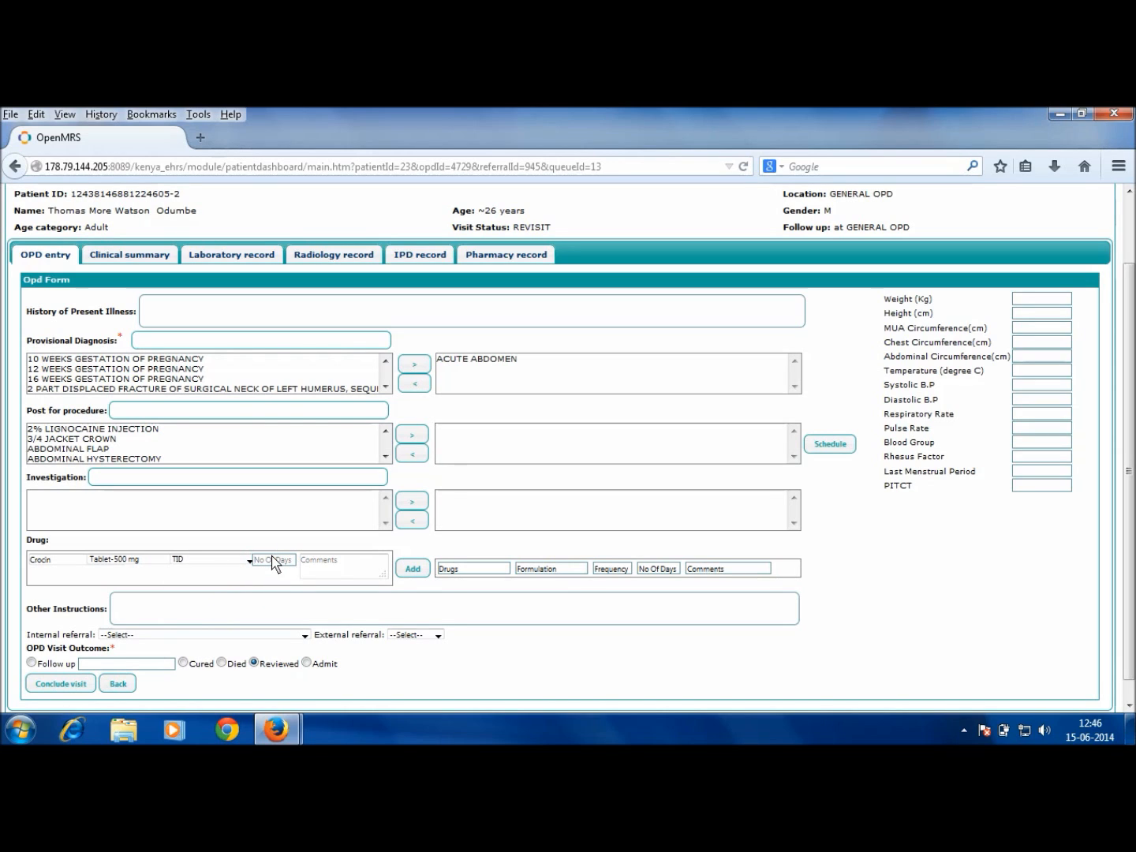
pyautogui.write('5')
pyautogui.press('Tab')
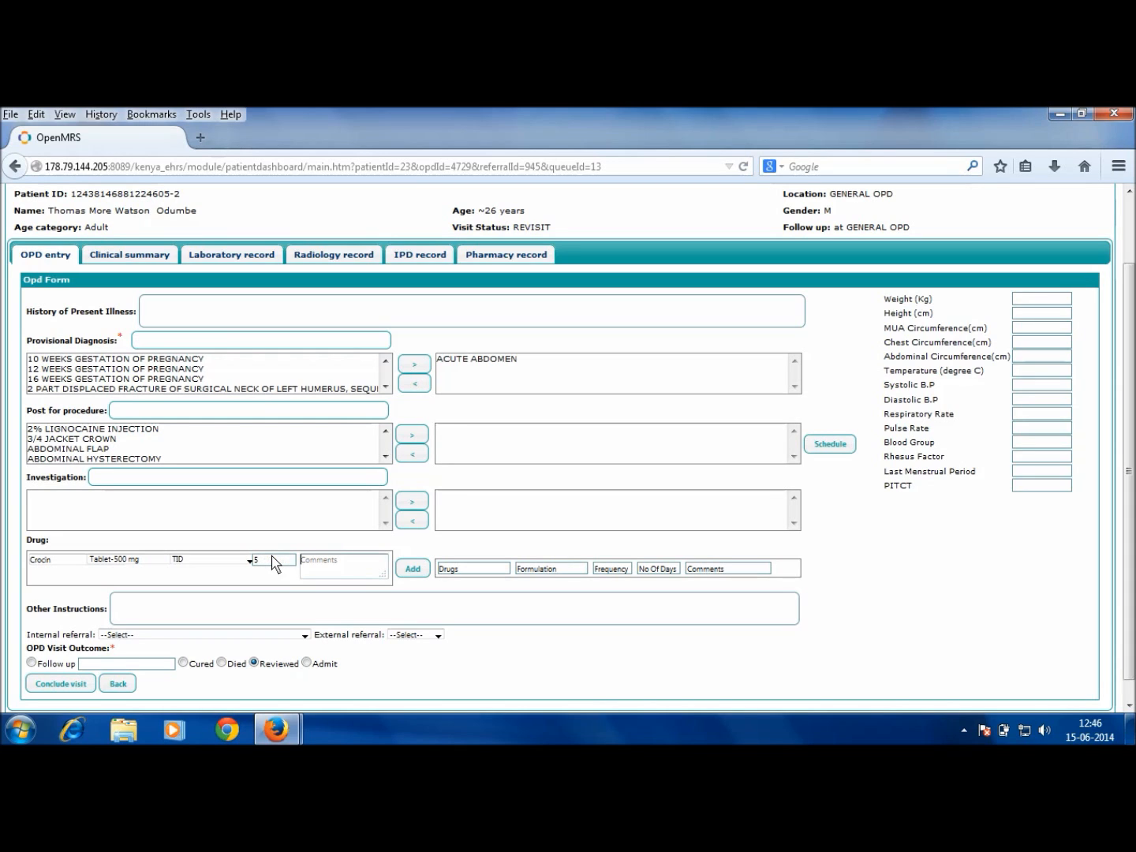
pyautogui.write('wi')
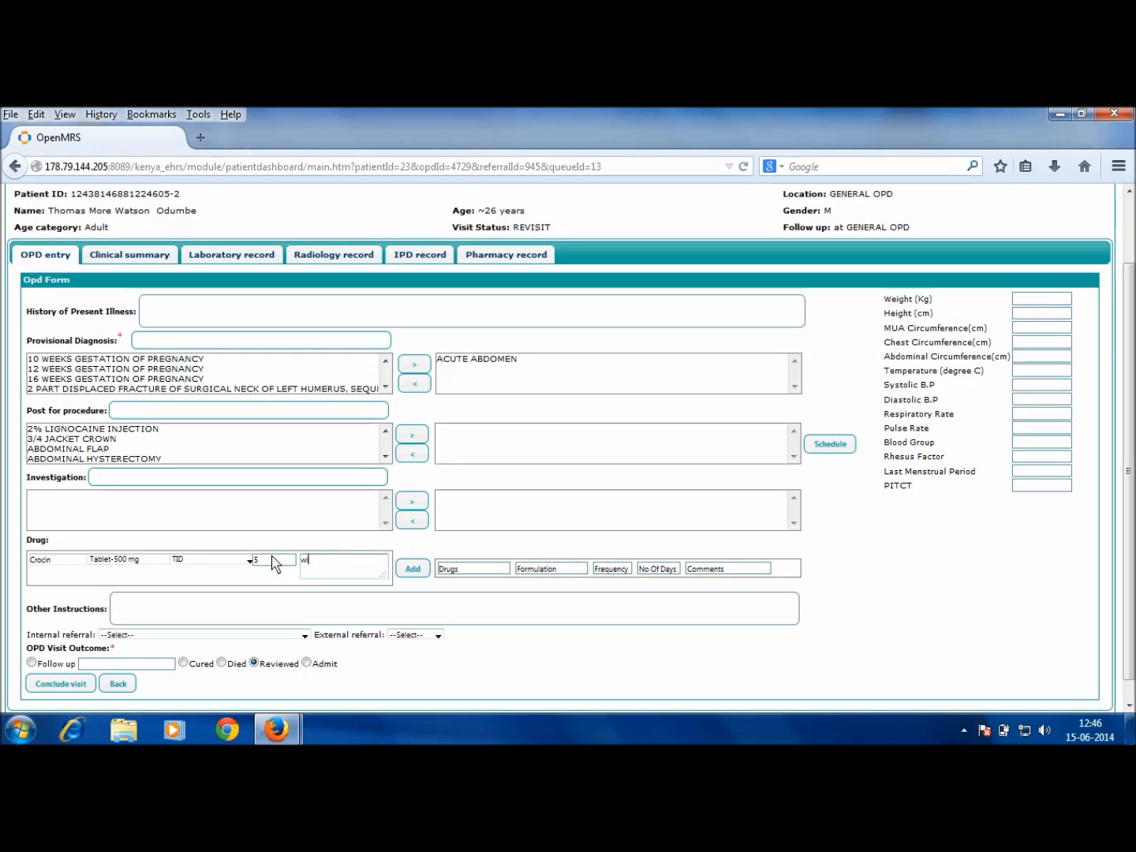
pyautogui.write('th hot water')
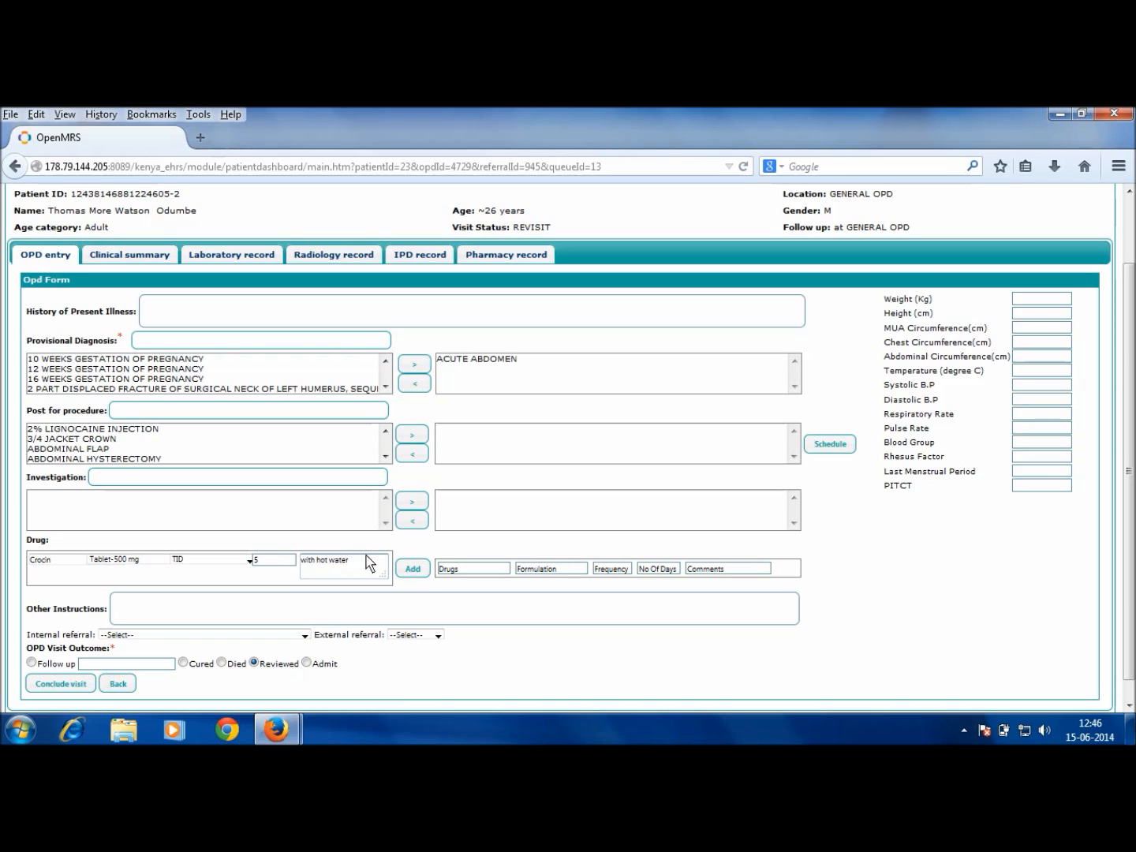
pyautogui.click(418, 570)
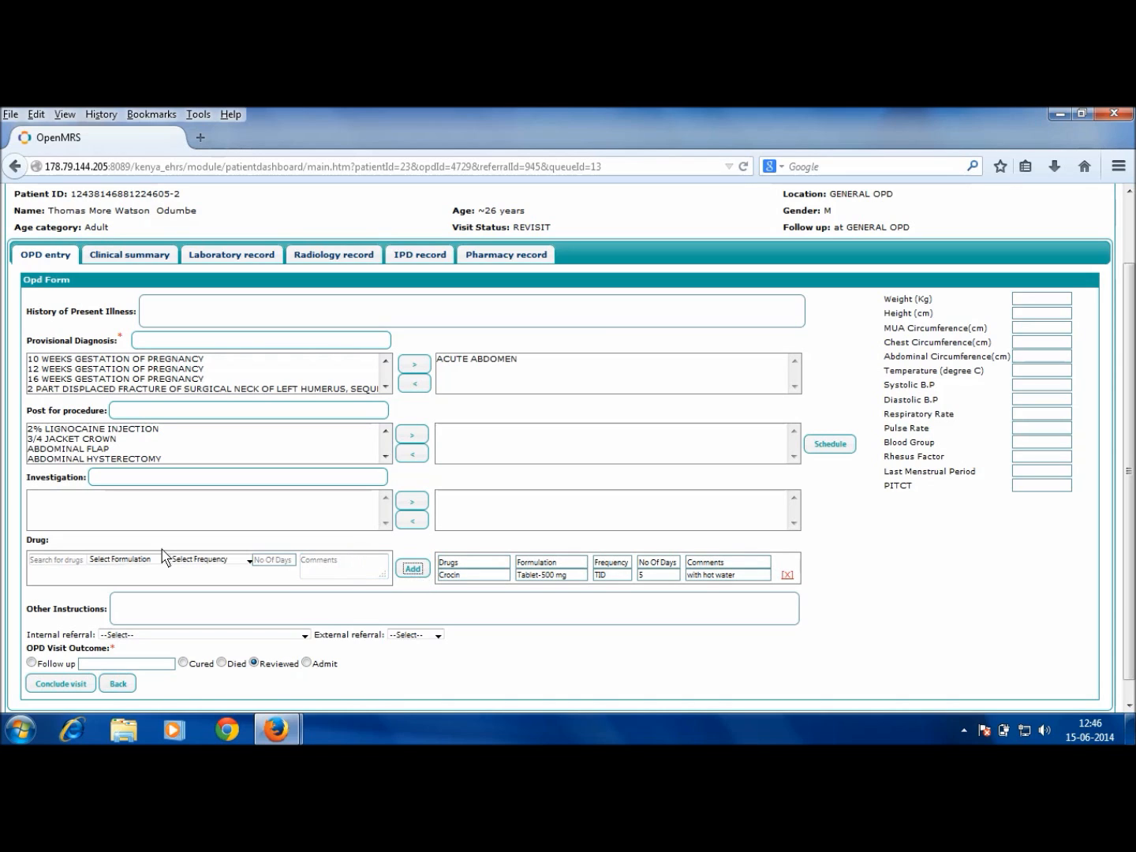
pyautogui.click(80, 562)
# Step: Search 'stem' and select Stemetil as the drug, re-searching after an empty formulation list
pyautogui.write('stem')
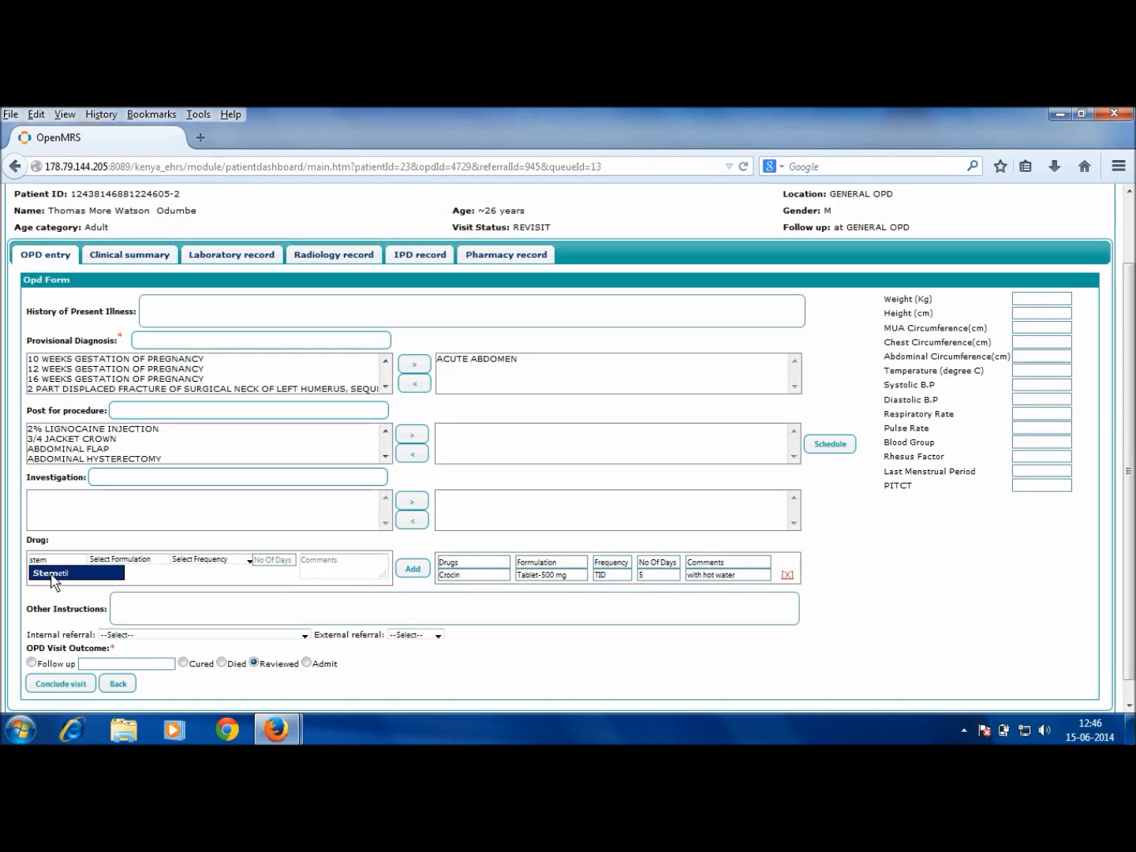
pyautogui.click(53, 577)
pyautogui.click(142, 560)
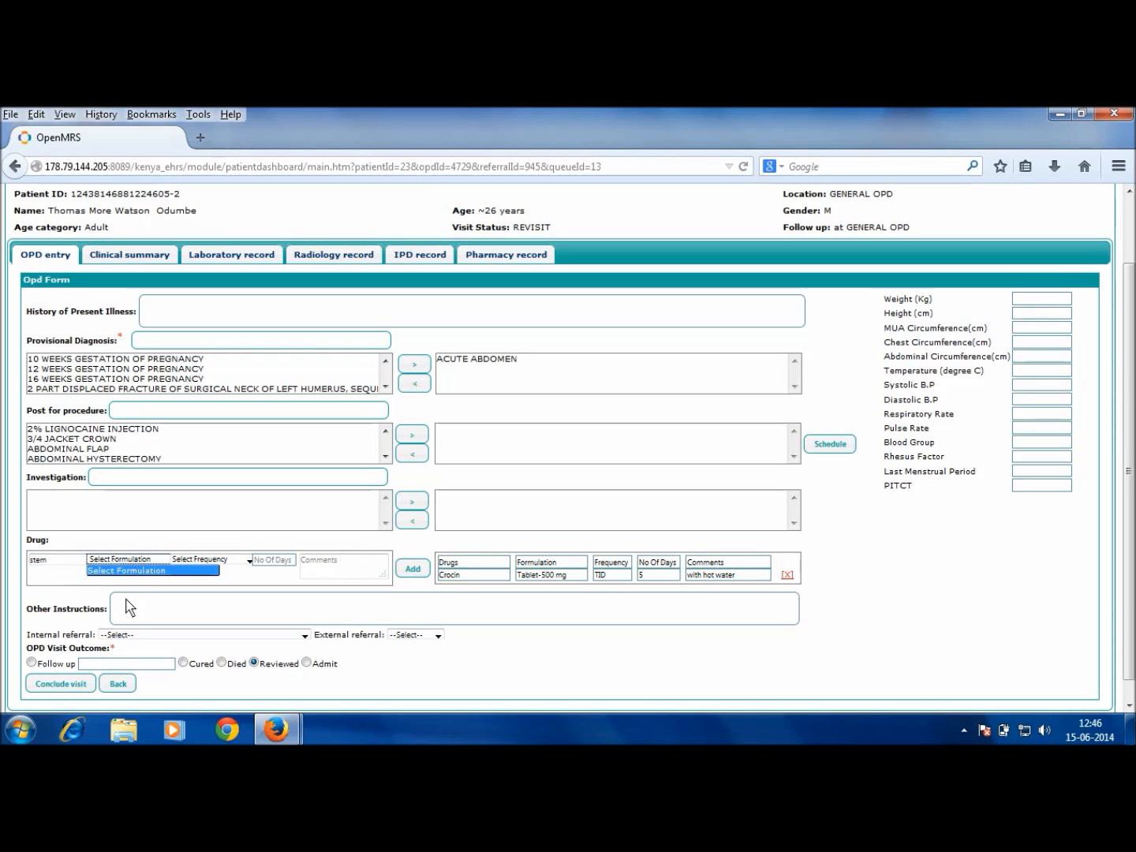
pyautogui.click(53, 574)
pyautogui.click(55, 560)
pyautogui.press('BackSpace')
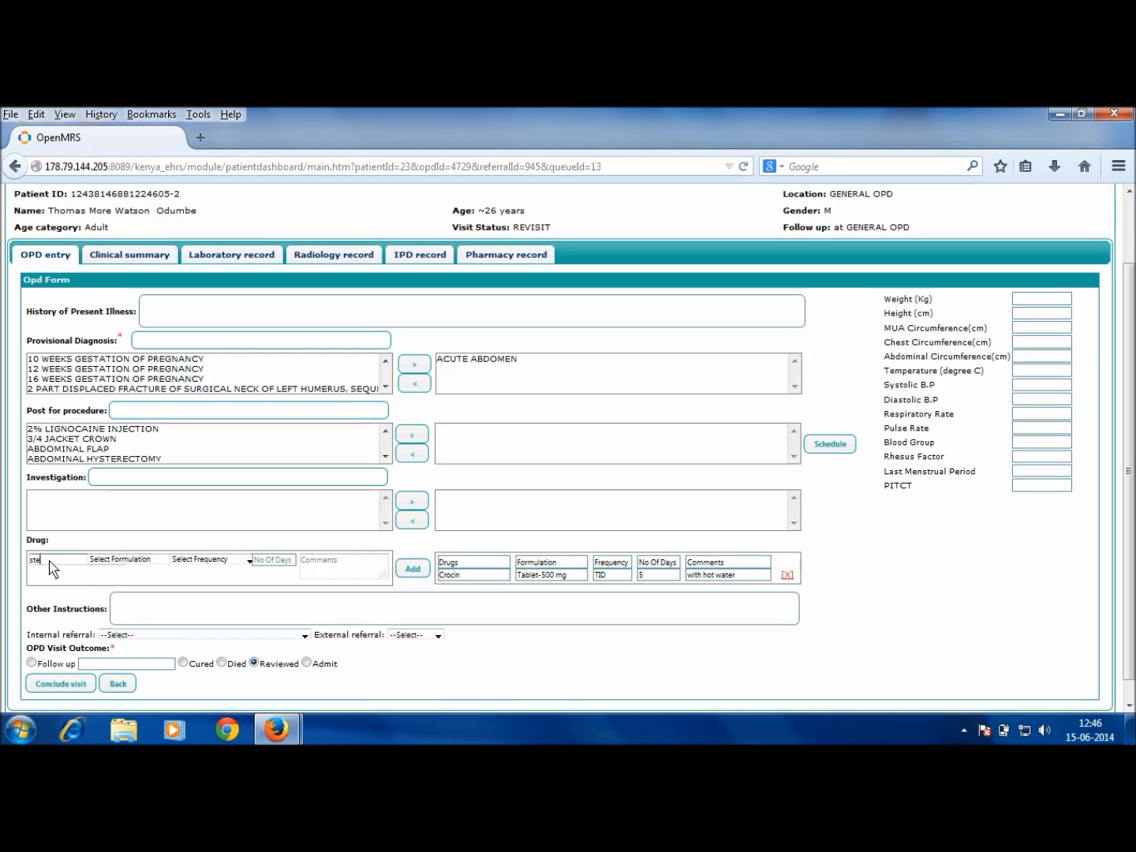
pyautogui.write('metil')
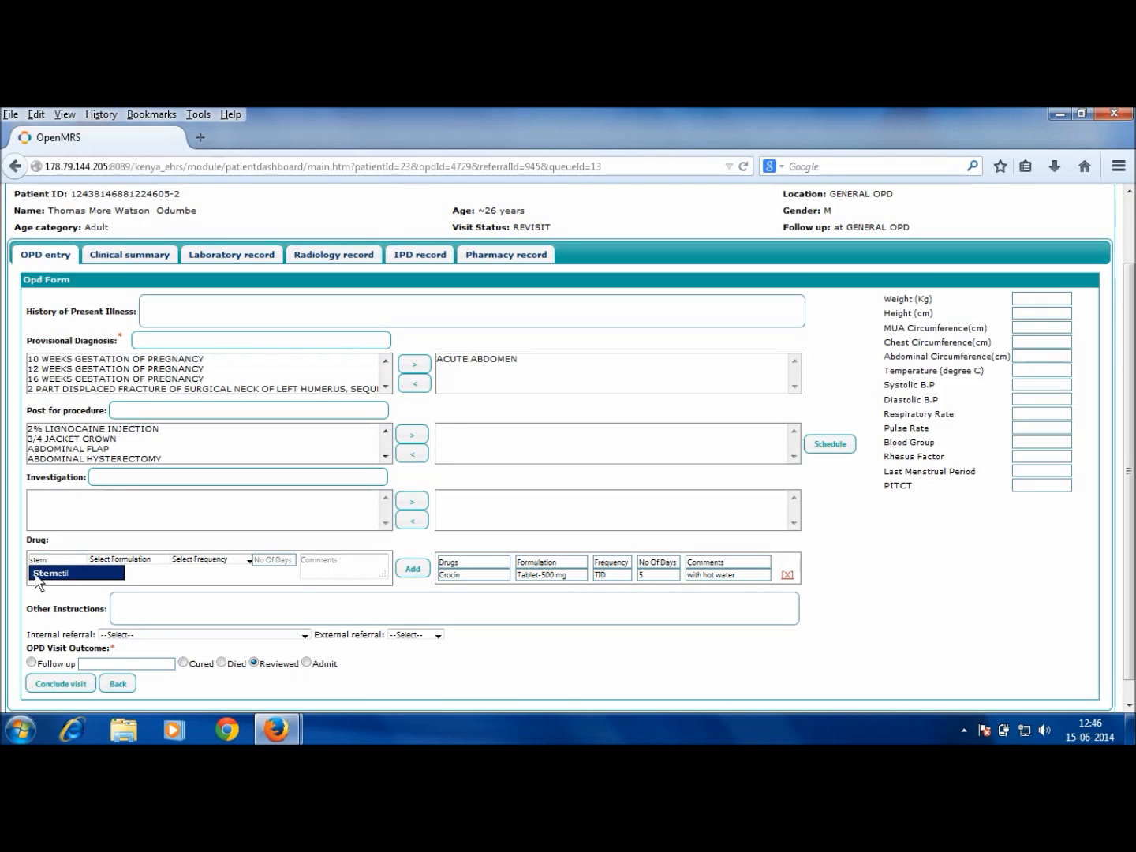
pyautogui.click(36, 573)
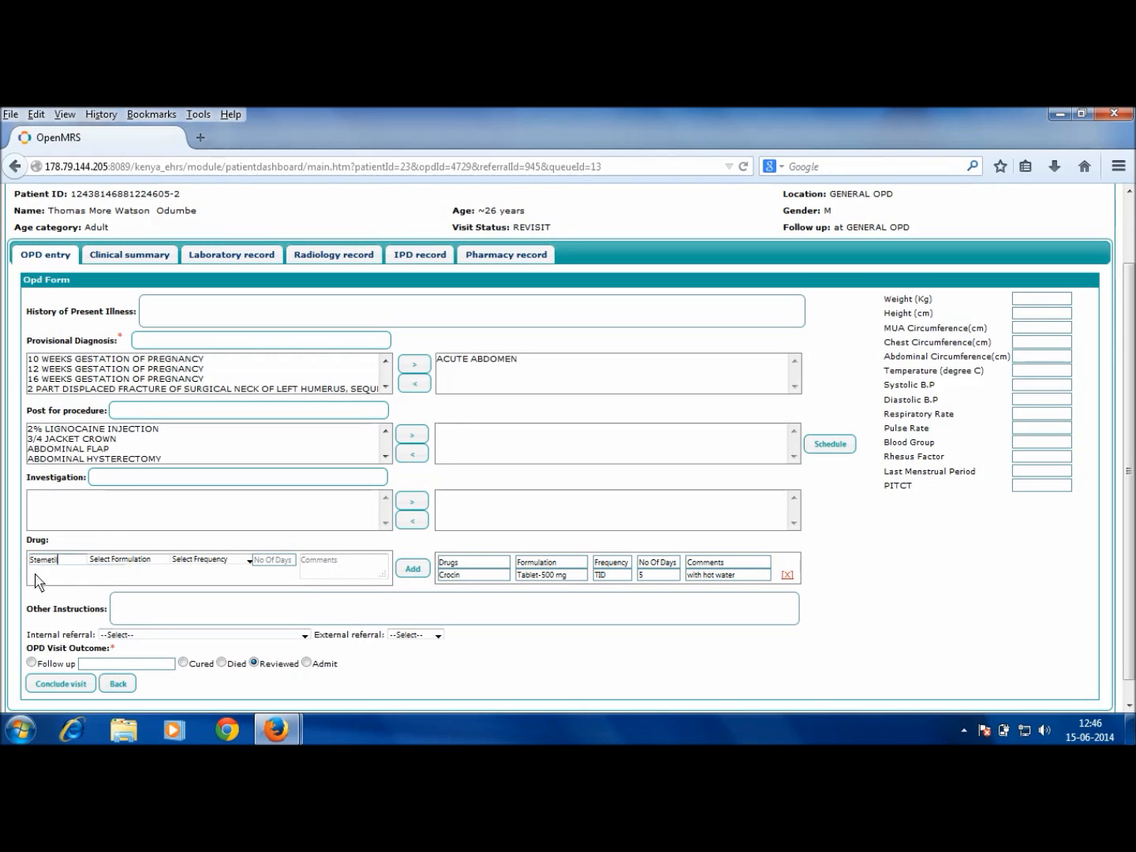
# Step: Set Stemetil to Tablet-10 mg, QD for 5 days, comment 'when needed', and add it
pyautogui.click(123, 562)
pyautogui.click(211, 572)
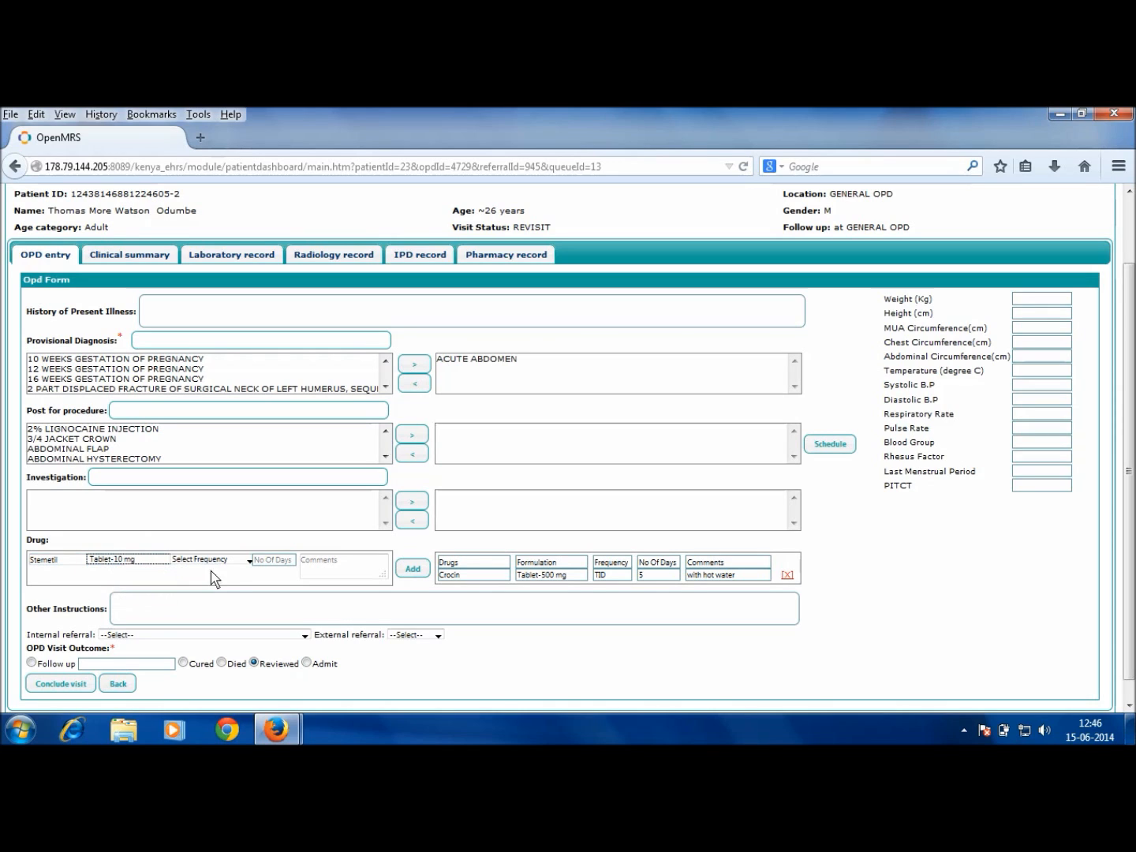
pyautogui.click(236, 560)
pyautogui.click(237, 581)
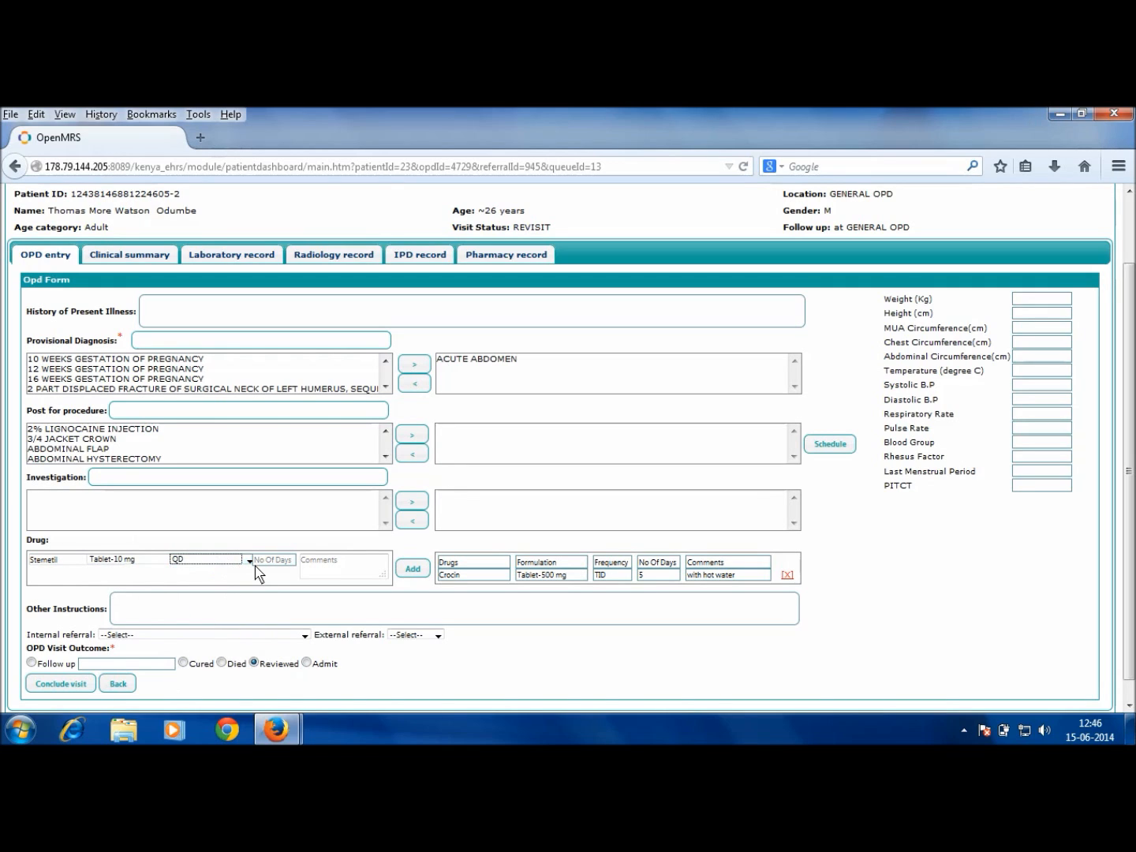
pyautogui.click(254, 561)
pyautogui.write('5')
pyautogui.press('Tab')
pyautogui.write('when nee')
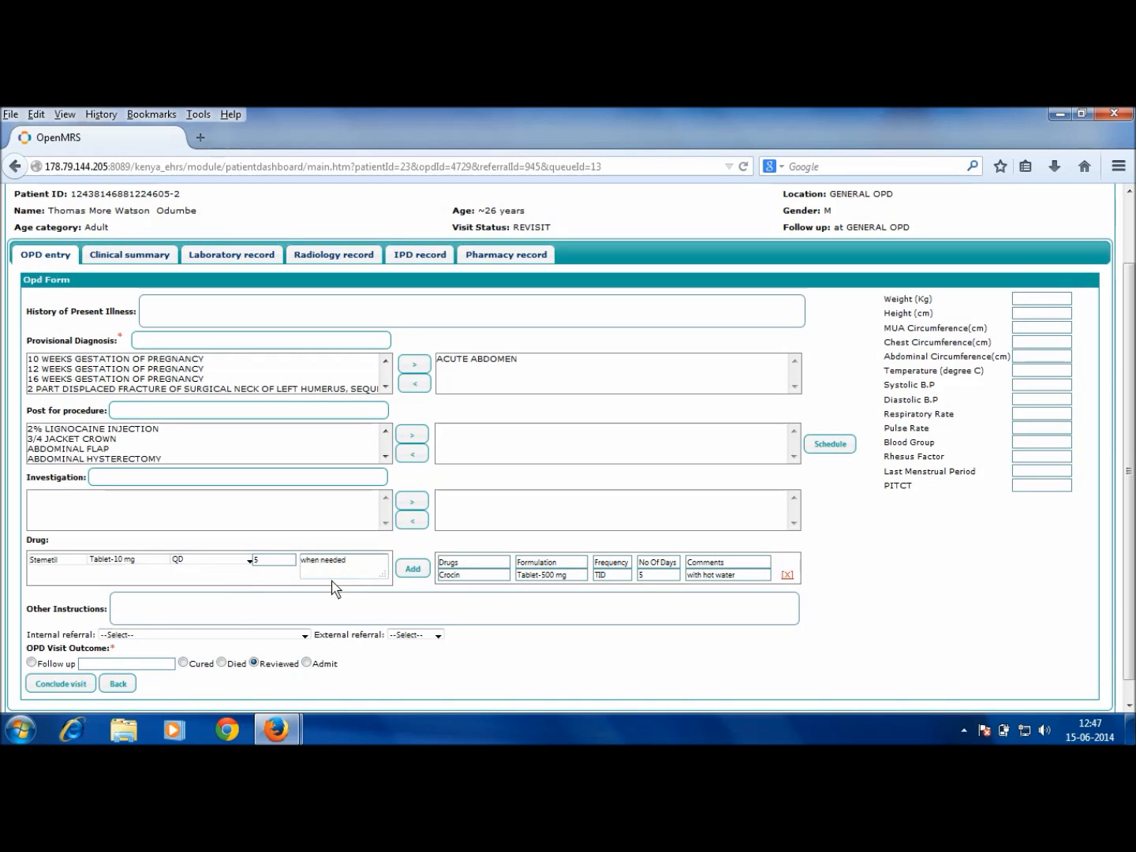
pyautogui.click(412, 569)
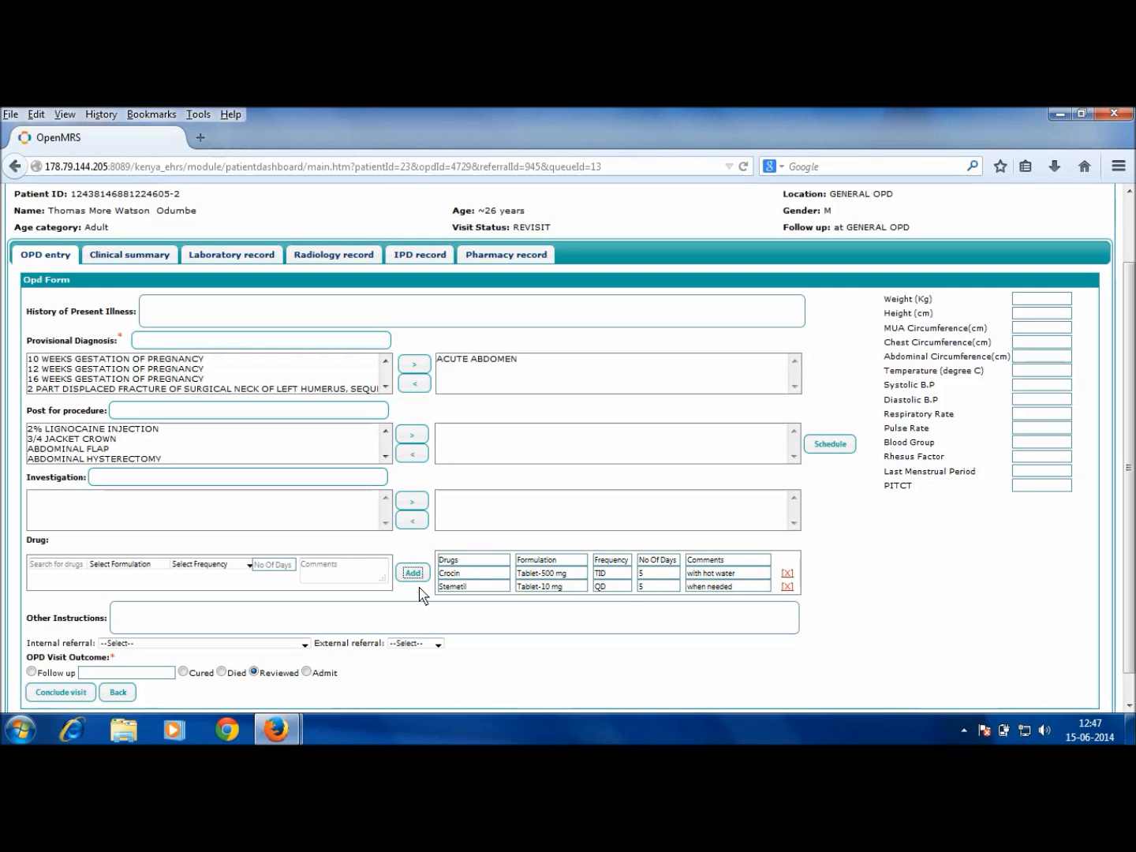
pyautogui.scroll(-1, 421, 593)
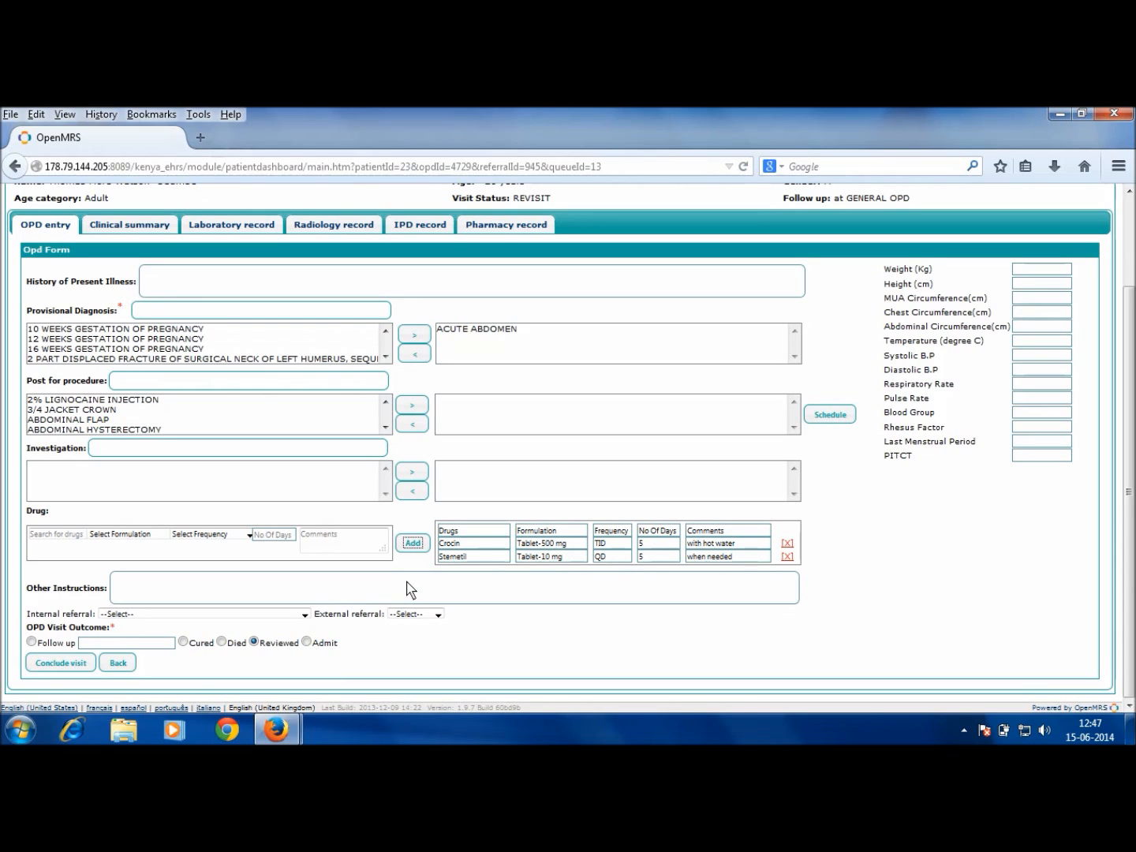
# Step: Conclude the patient's OPD visit, returning to the empty GENERAL OPD queue
pyautogui.click(88, 664)
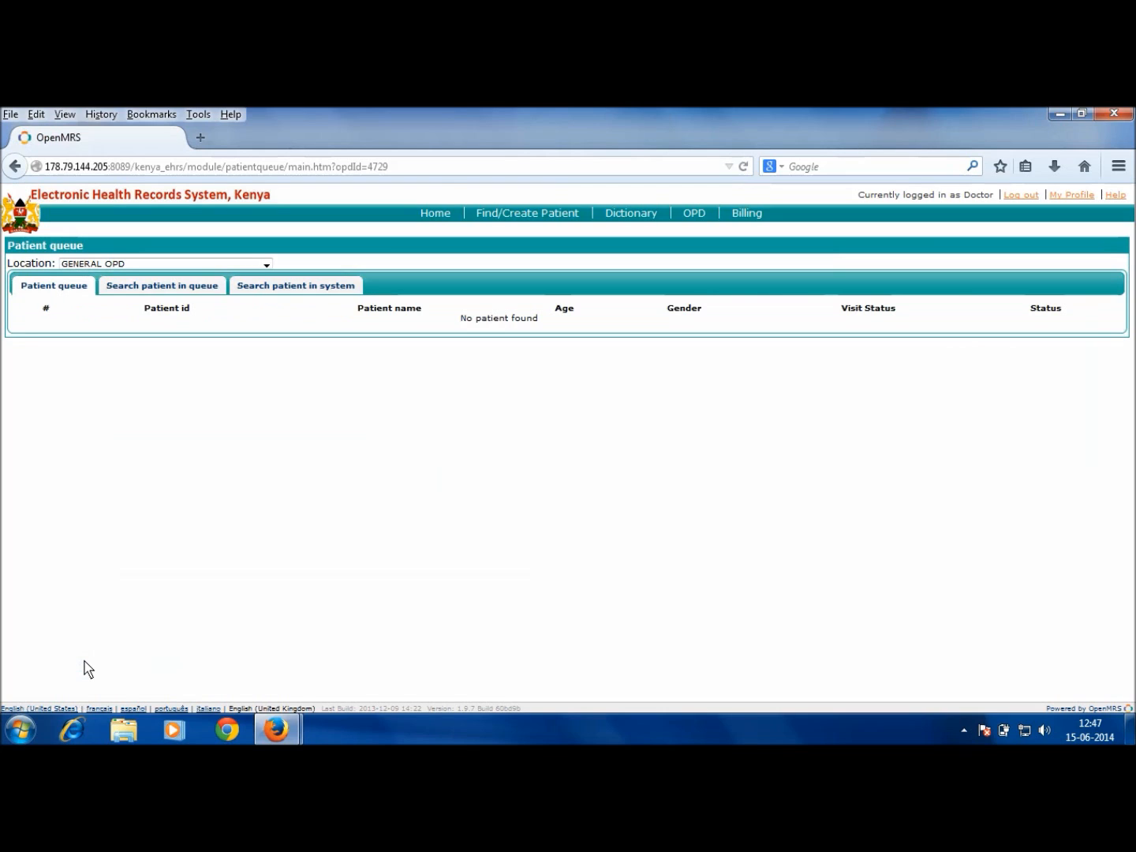
# Step: Switch from the doctor to the pharmacy account and open the Patient Queue For Drug Orders
pyautogui.click(1018, 196)
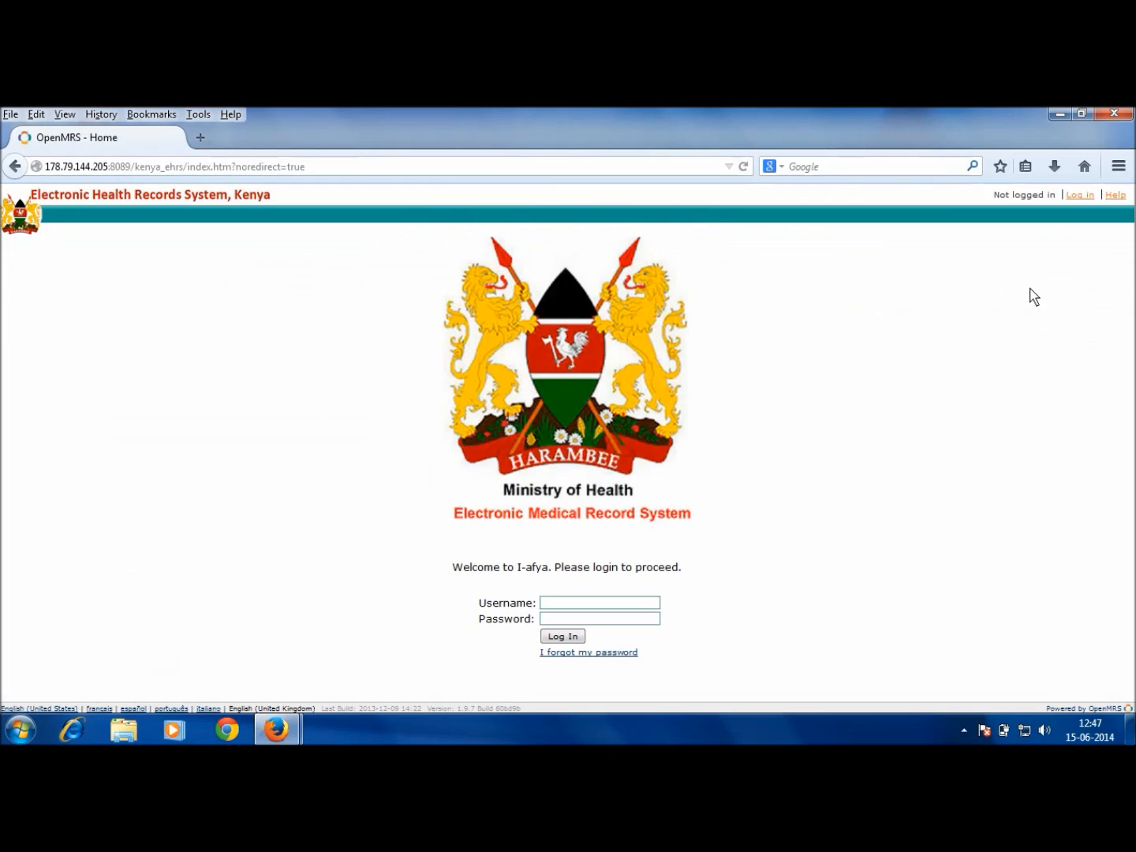
pyautogui.press('Return')
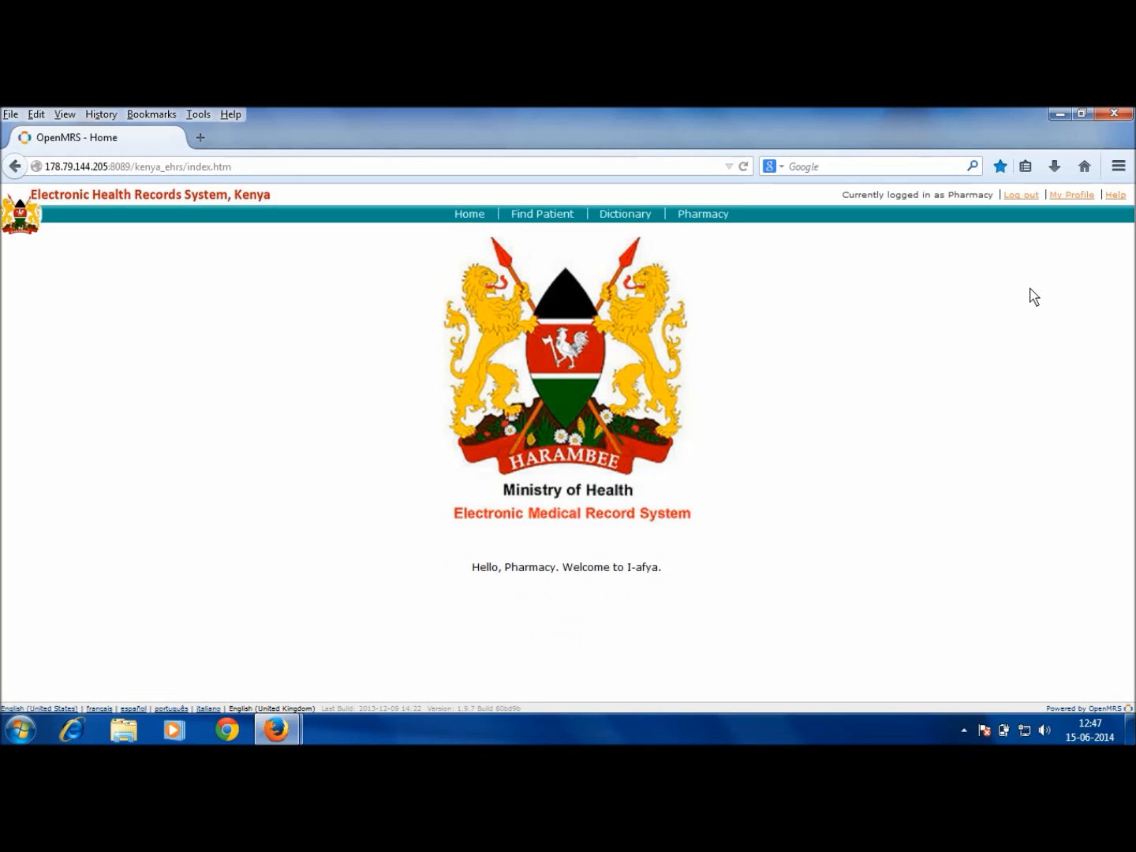
pyautogui.click(720, 215)
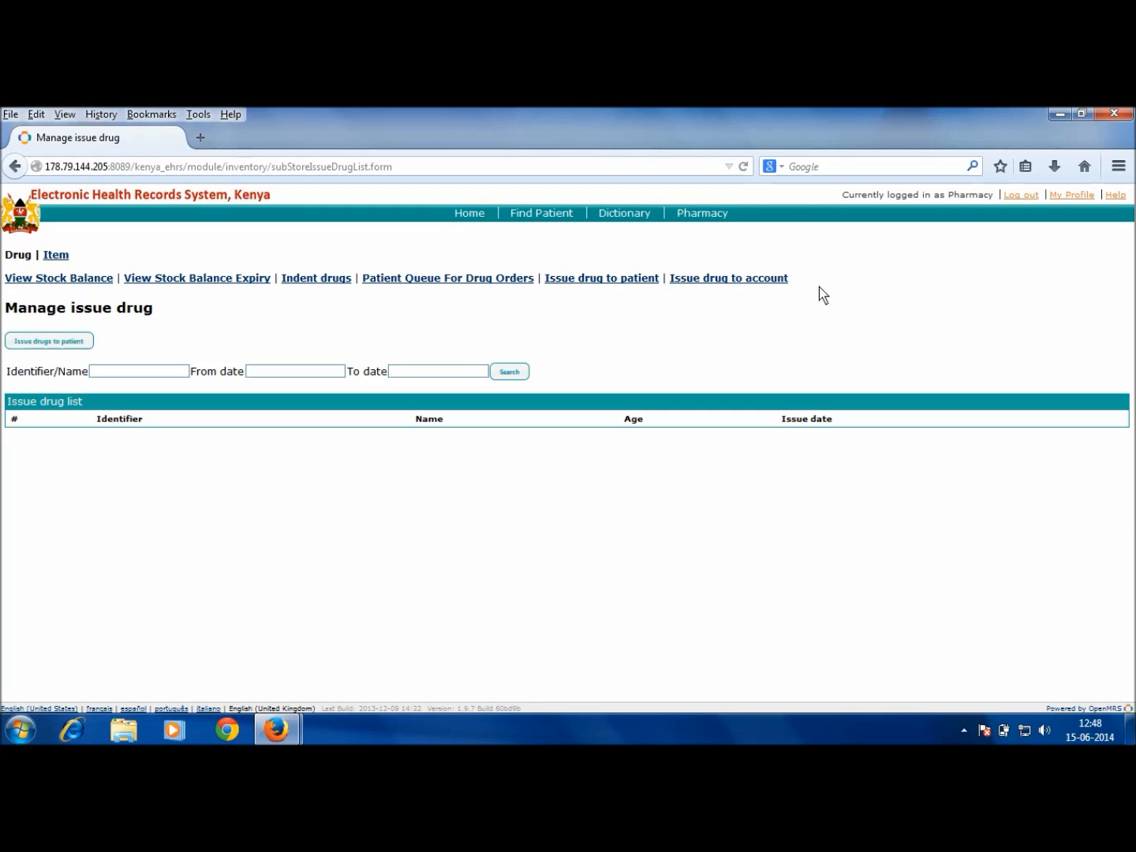
pyautogui.click(444, 278)
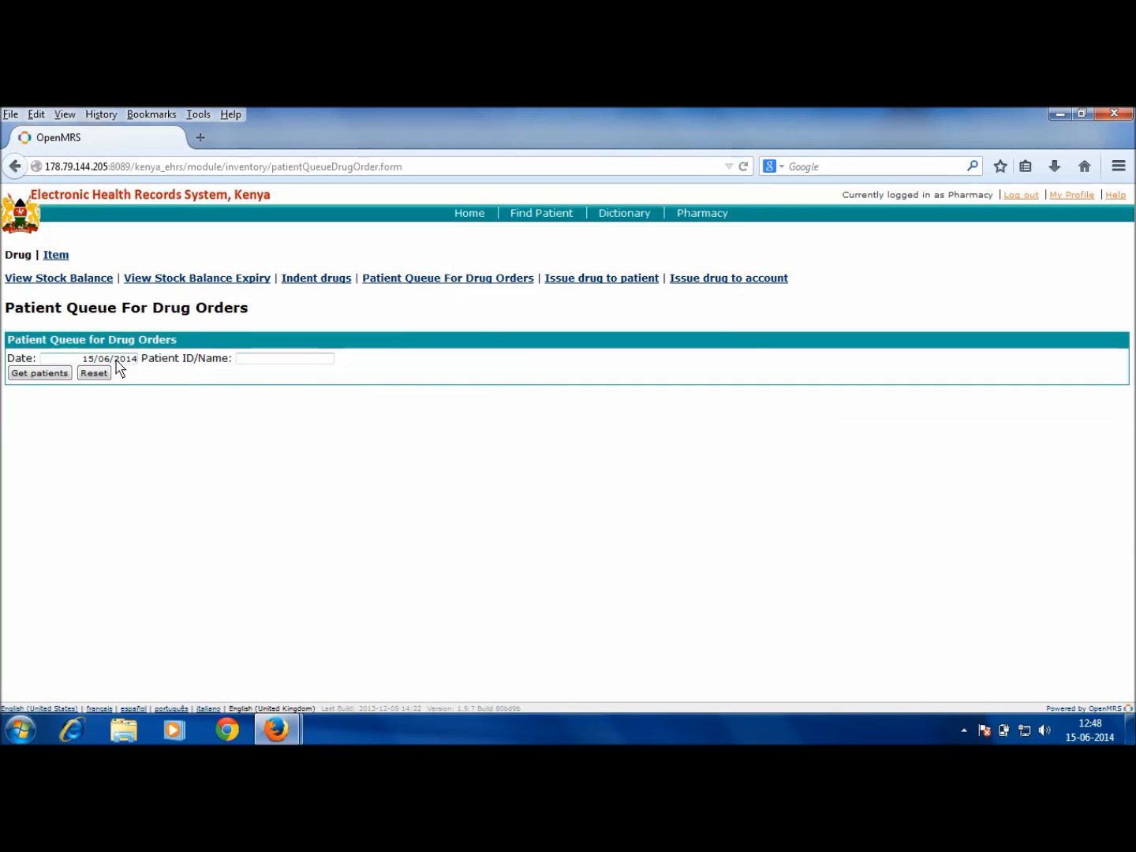
# Step: Load today's drug-order queue and open the patient's order 42 with Crocin and Stemetil
pyautogui.click(52, 376)
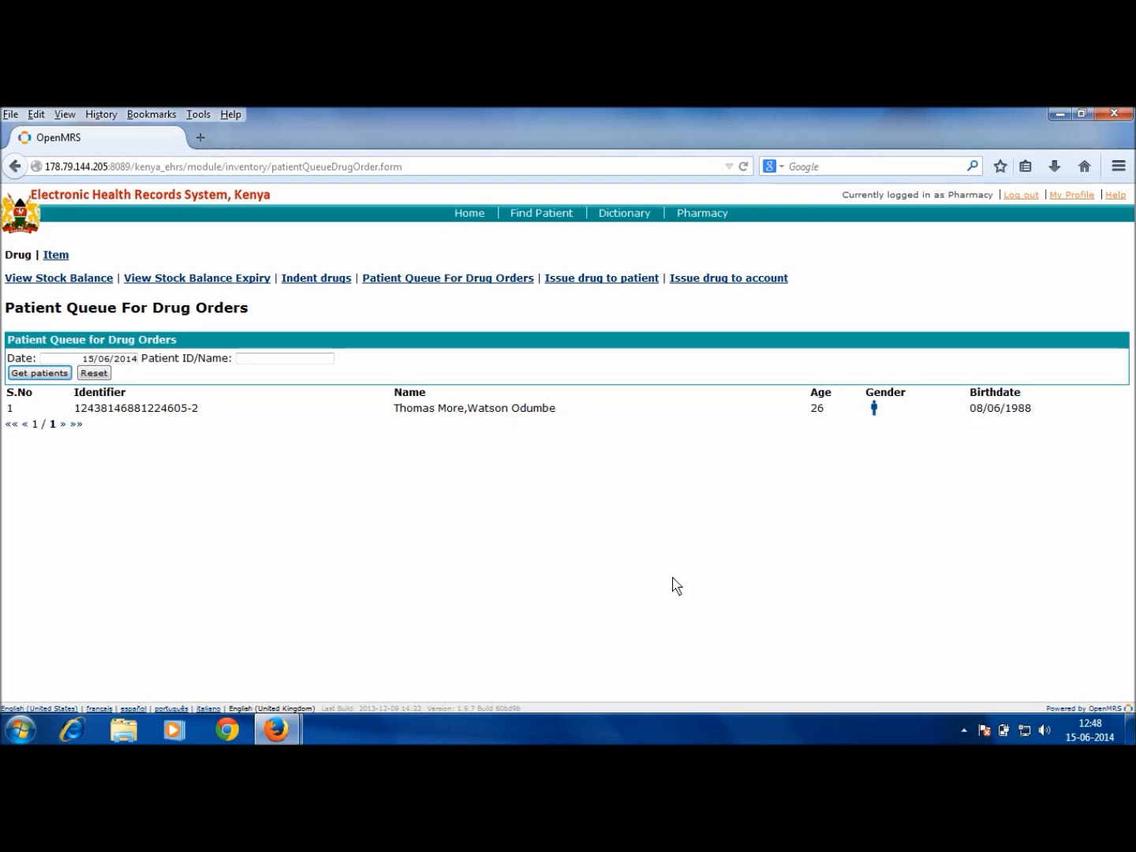
pyautogui.click(496, 407)
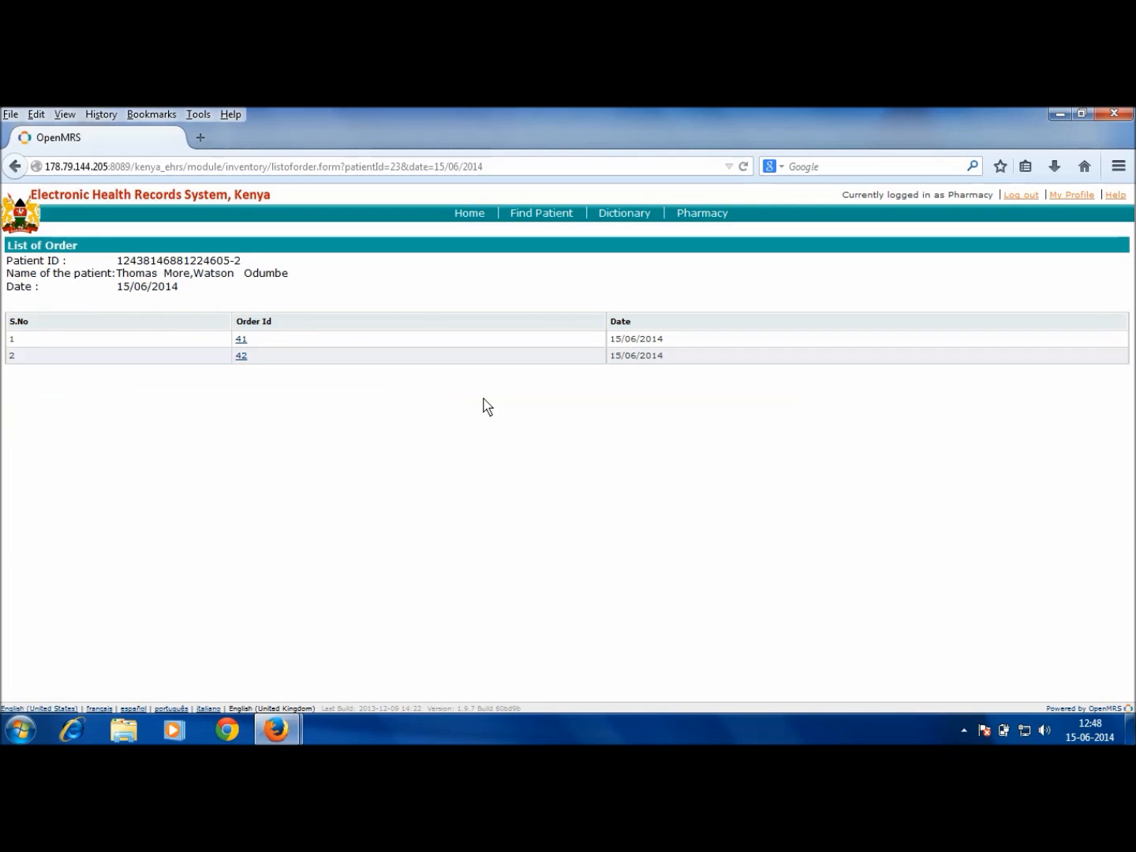
pyautogui.click(242, 356)
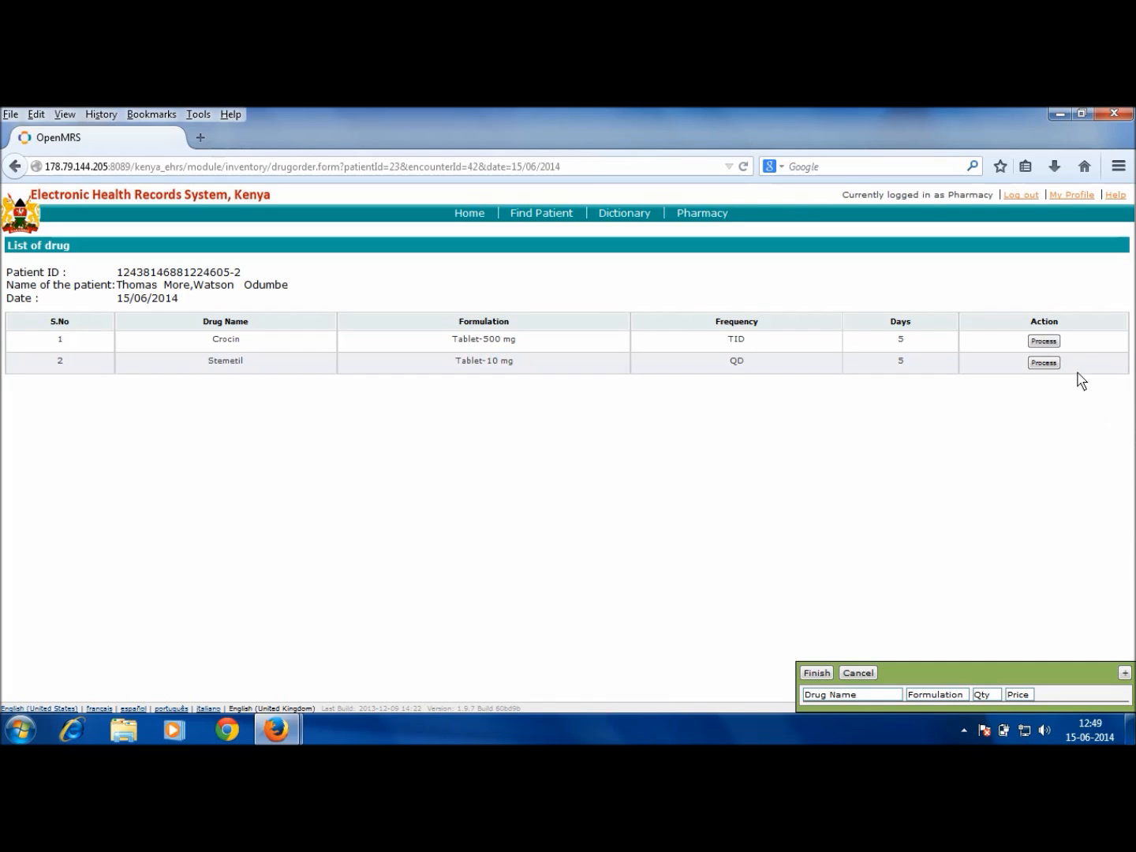
# Step: Issue 15 Crocin Tablet-500 mg from the first batch and check the cart totals 153.00
pyautogui.click(1044, 343)
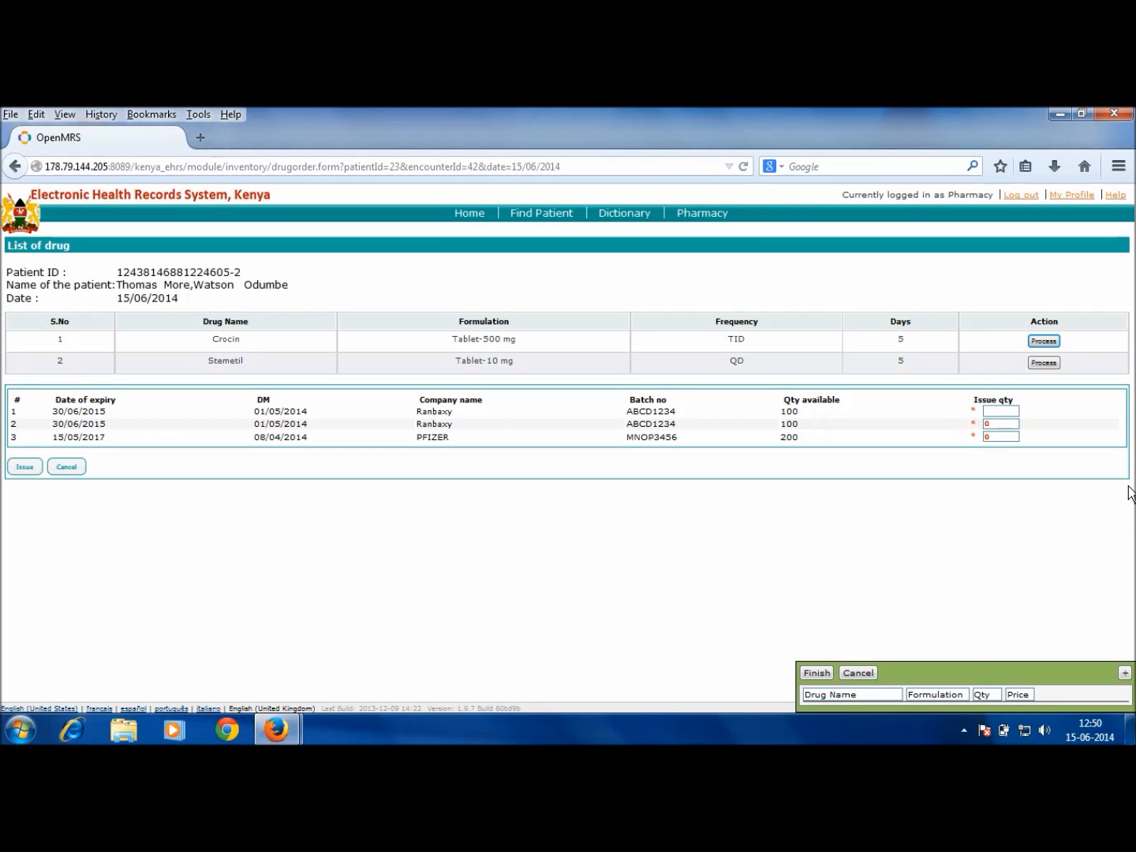
pyautogui.click(1004, 410)
pyautogui.moveTo(1094, 702)
pyautogui.write('15')
pyautogui.click(25, 468)
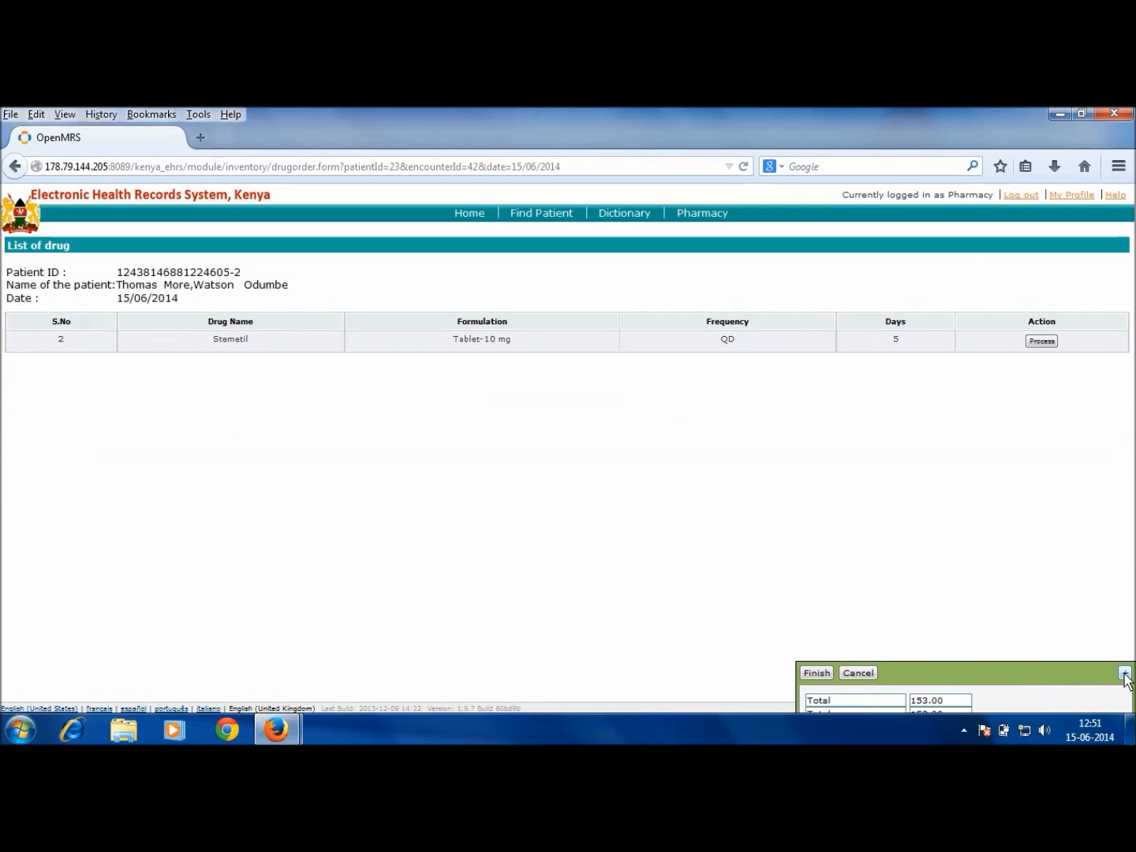
pyautogui.click(1126, 673)
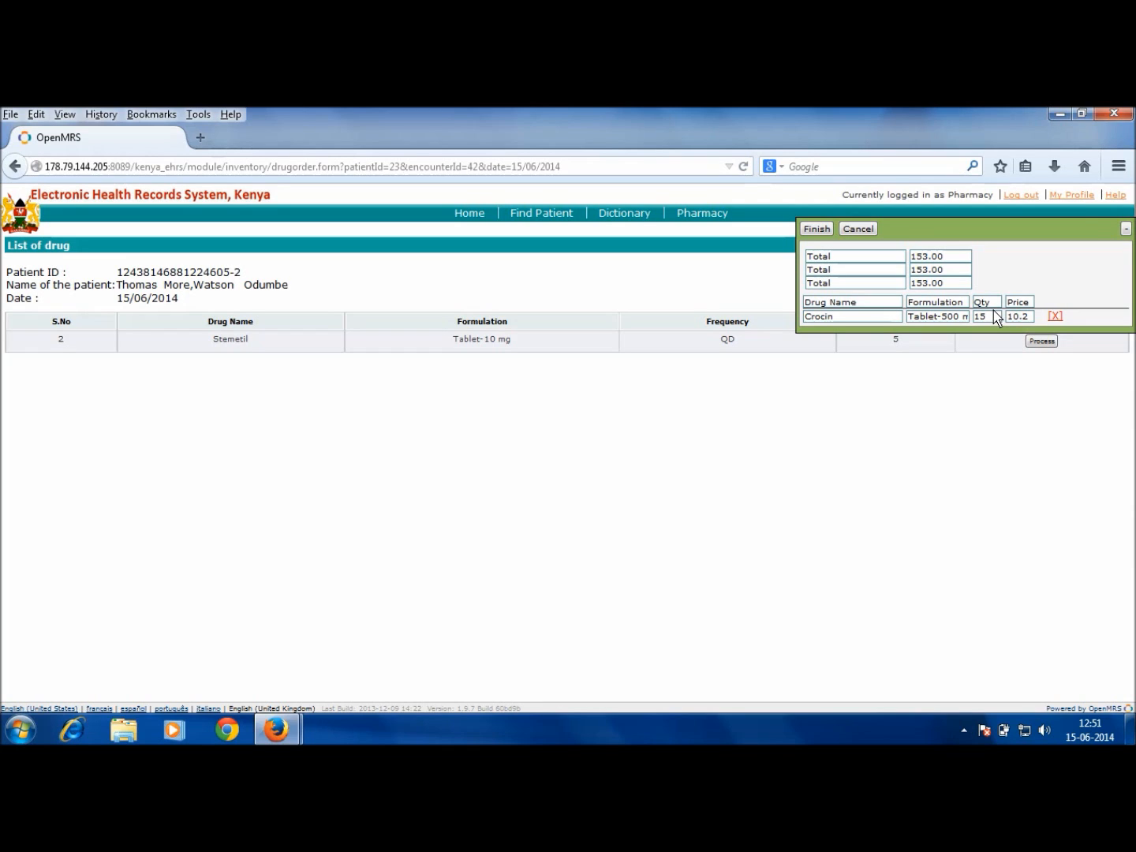
pyautogui.click(1126, 230)
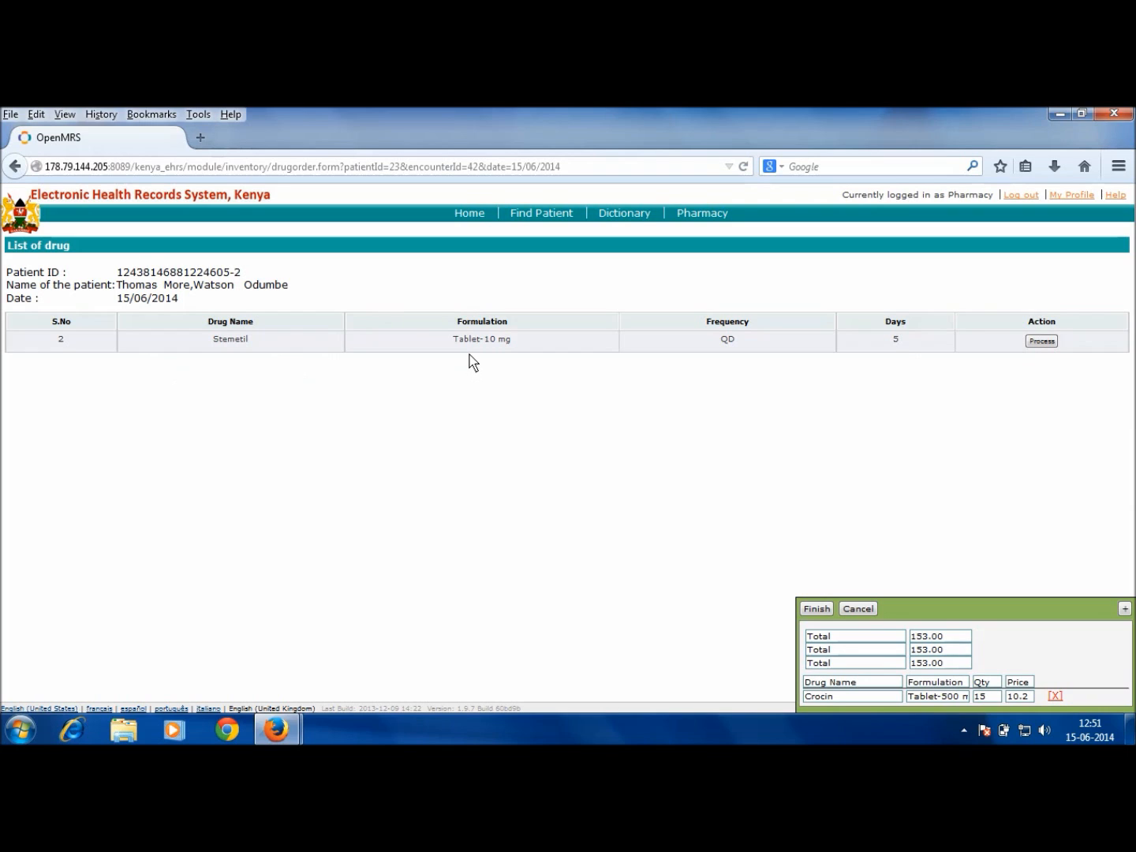
# Step: Issue 5 Stemetil Tablet-10 mg from the first batch into the cart
pyautogui.click(1042, 341)
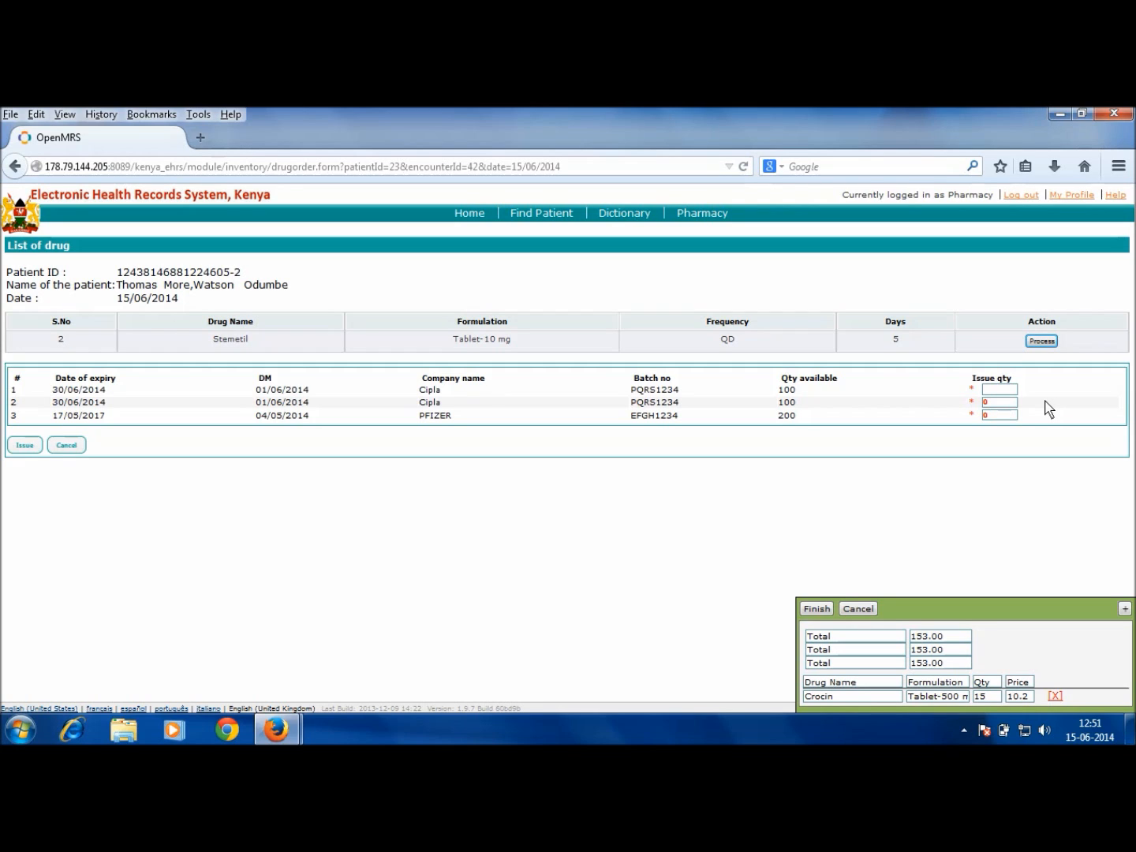
pyautogui.click(997, 390)
pyautogui.click(27, 447)
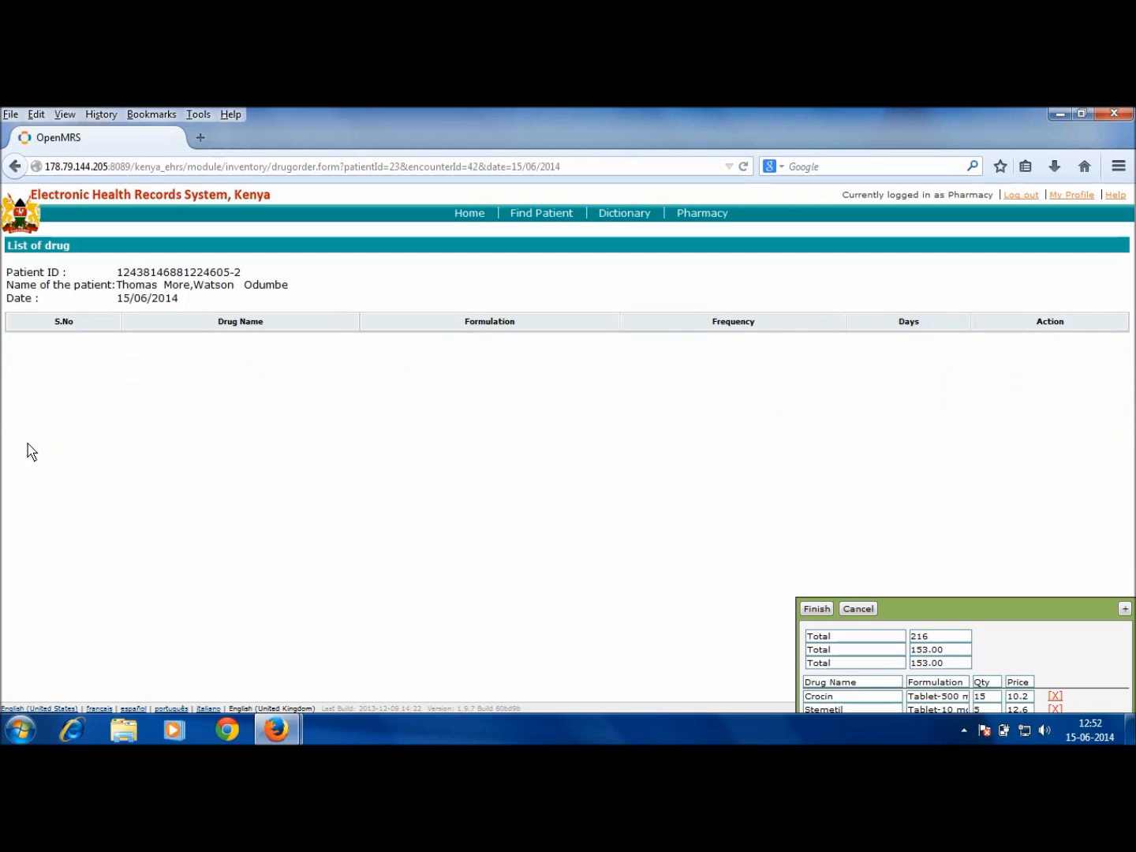
# Step: Review the cart totalling 216 and confirm finishing the dispensing
pyautogui.click(1127, 609)
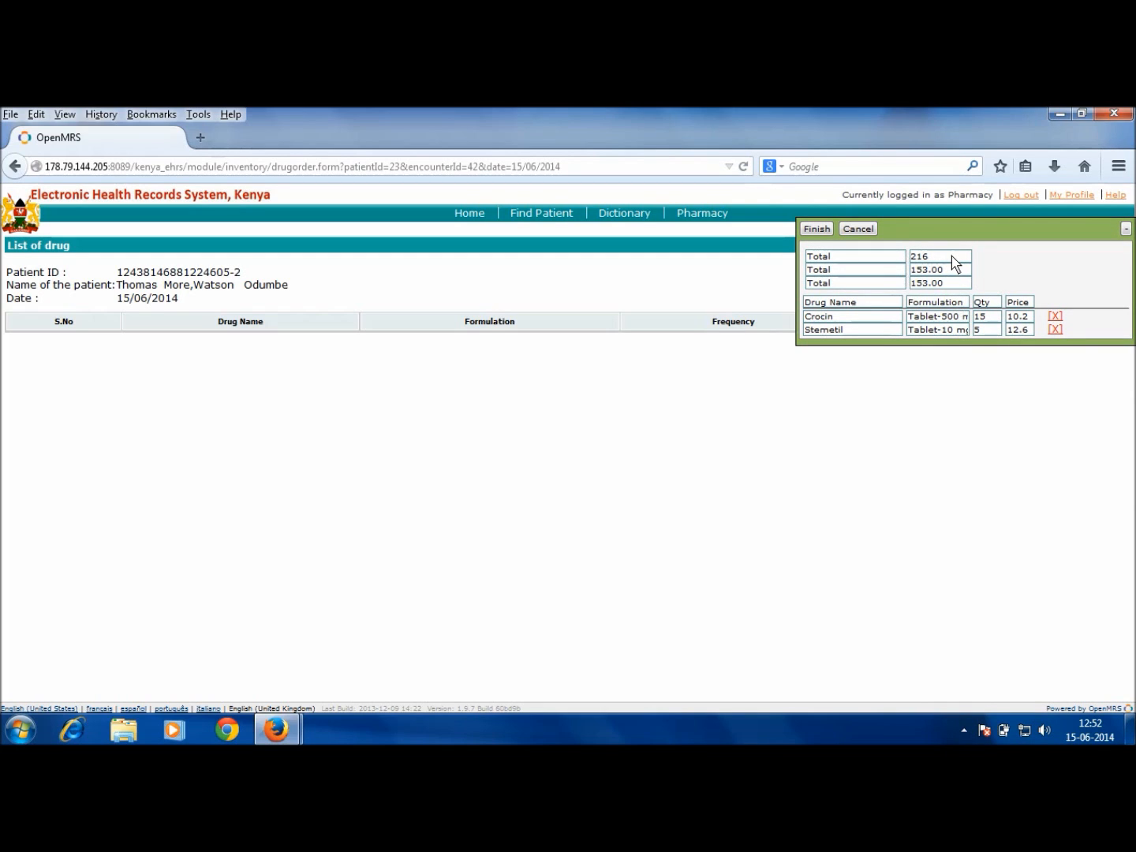
pyautogui.click(818, 230)
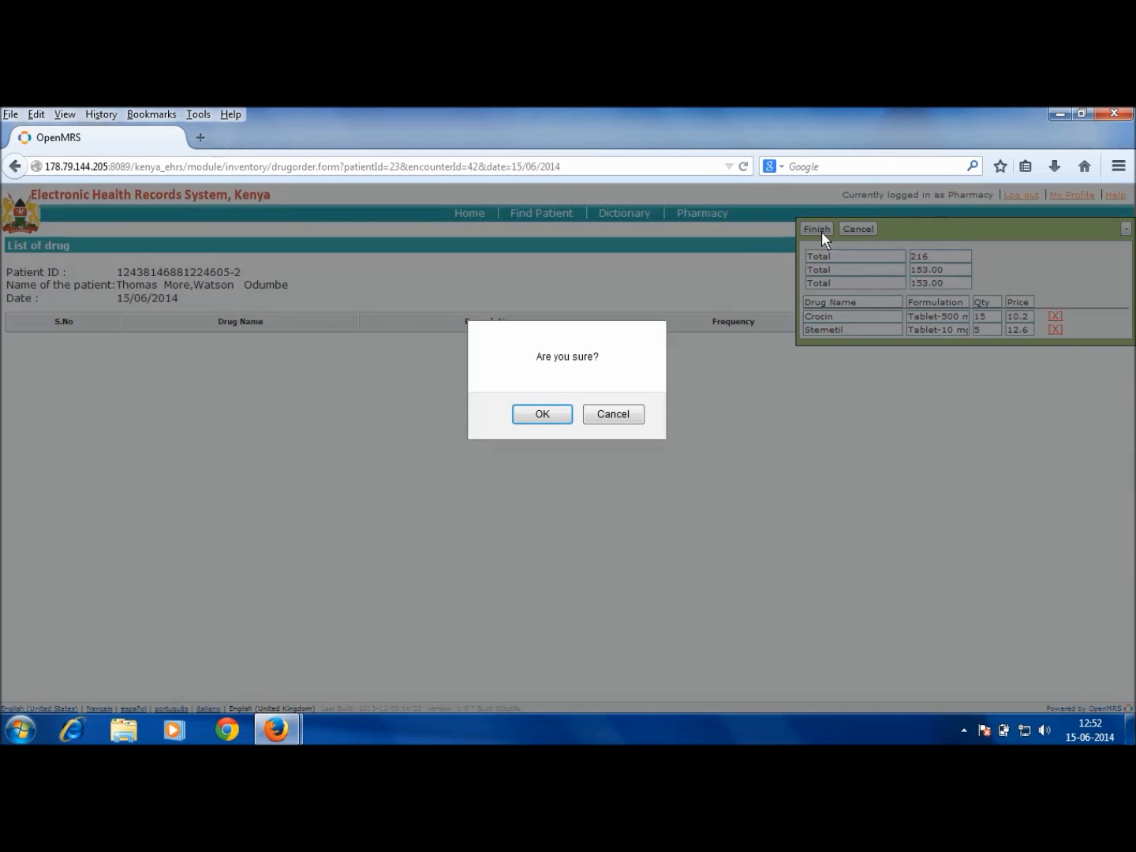
pyautogui.click(541, 418)
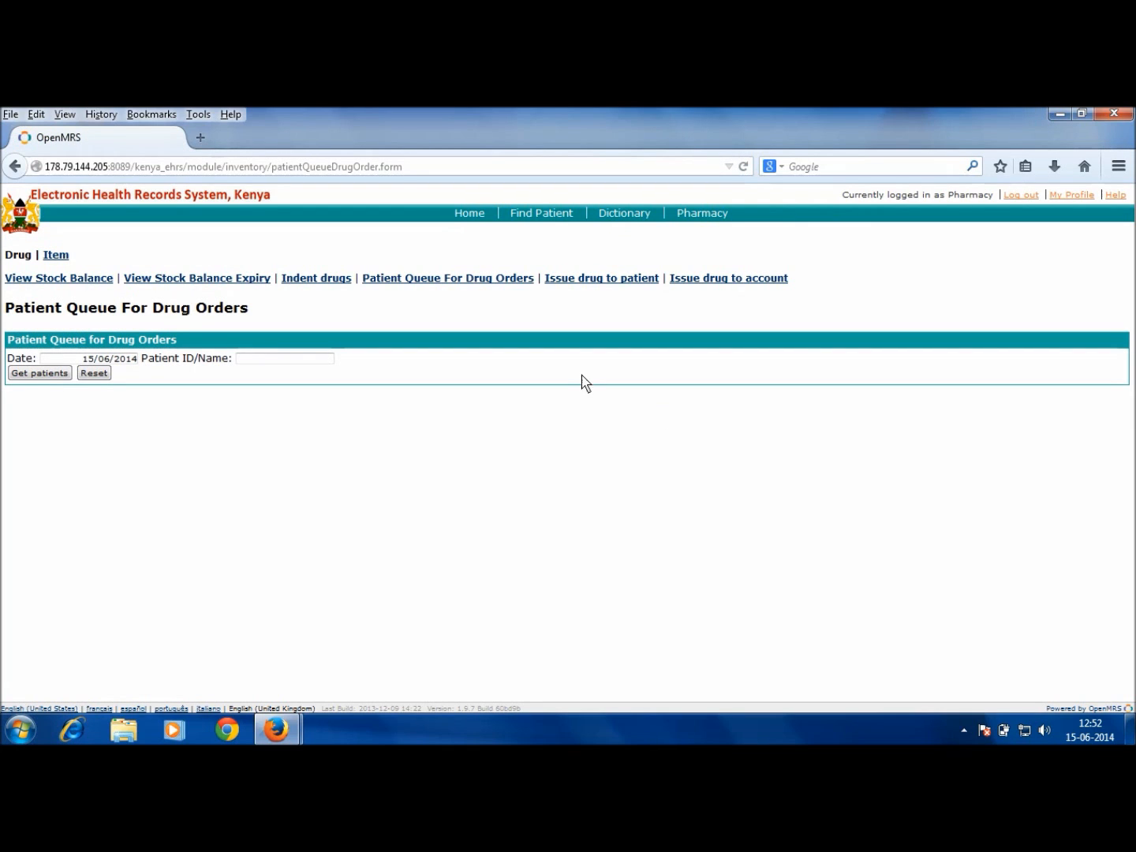
# Step: Review the current stock balance list, then open the issue-drug-to-patient records list
pyautogui.click(80, 285)
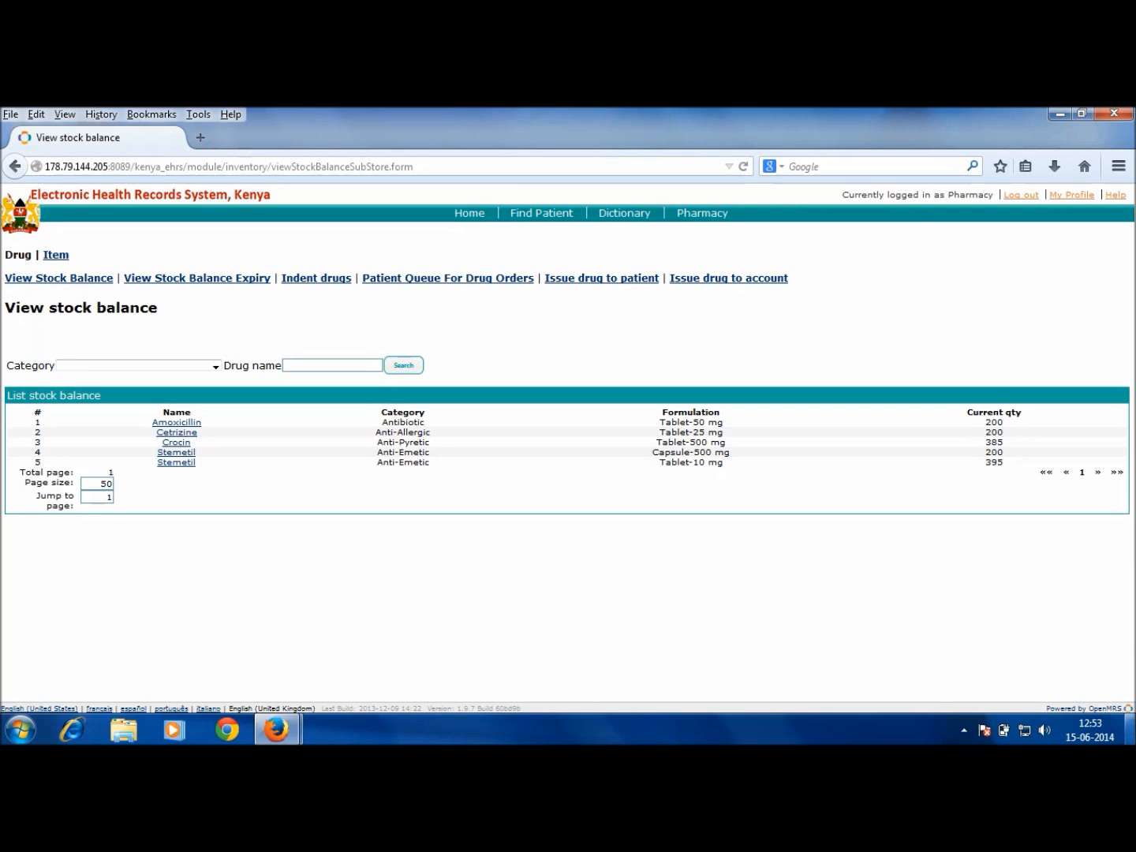
pyautogui.click(599, 280)
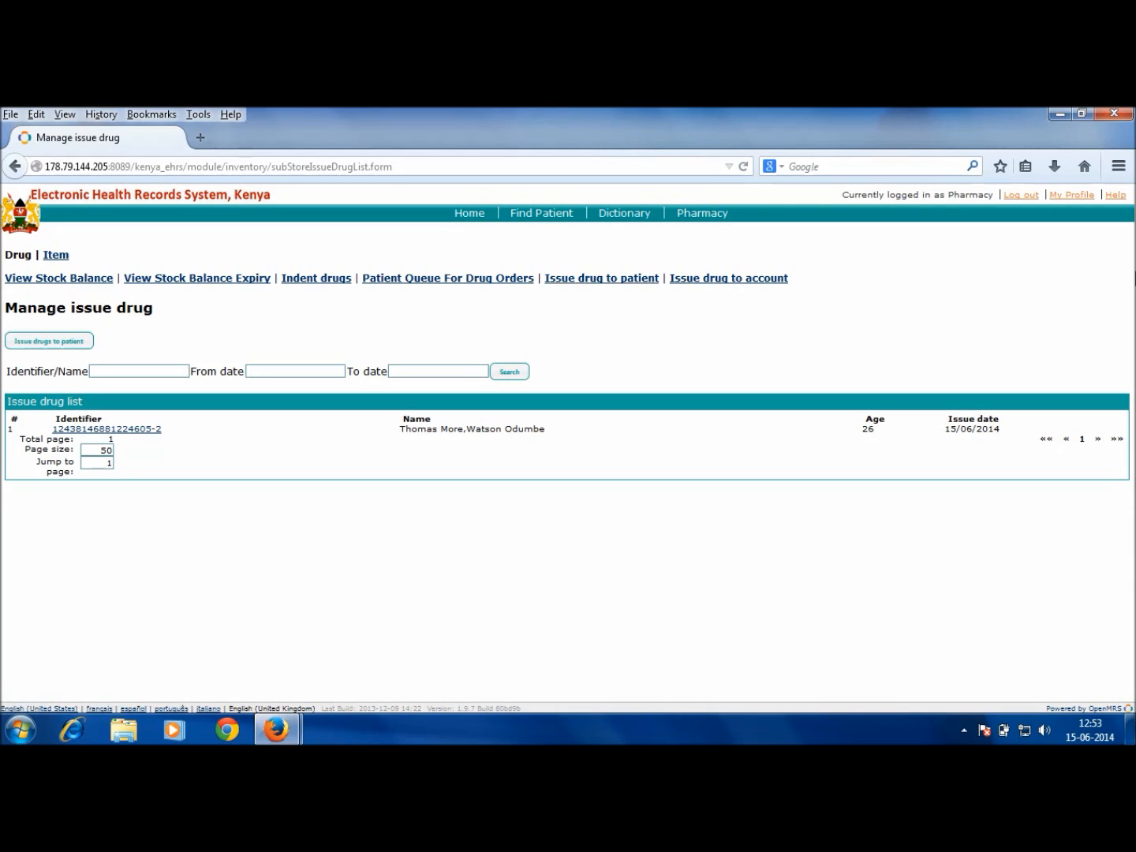
# Step: Start a new direct drug issue and attach the second surname match (Malaria, age 26)
pyautogui.click(76, 344)
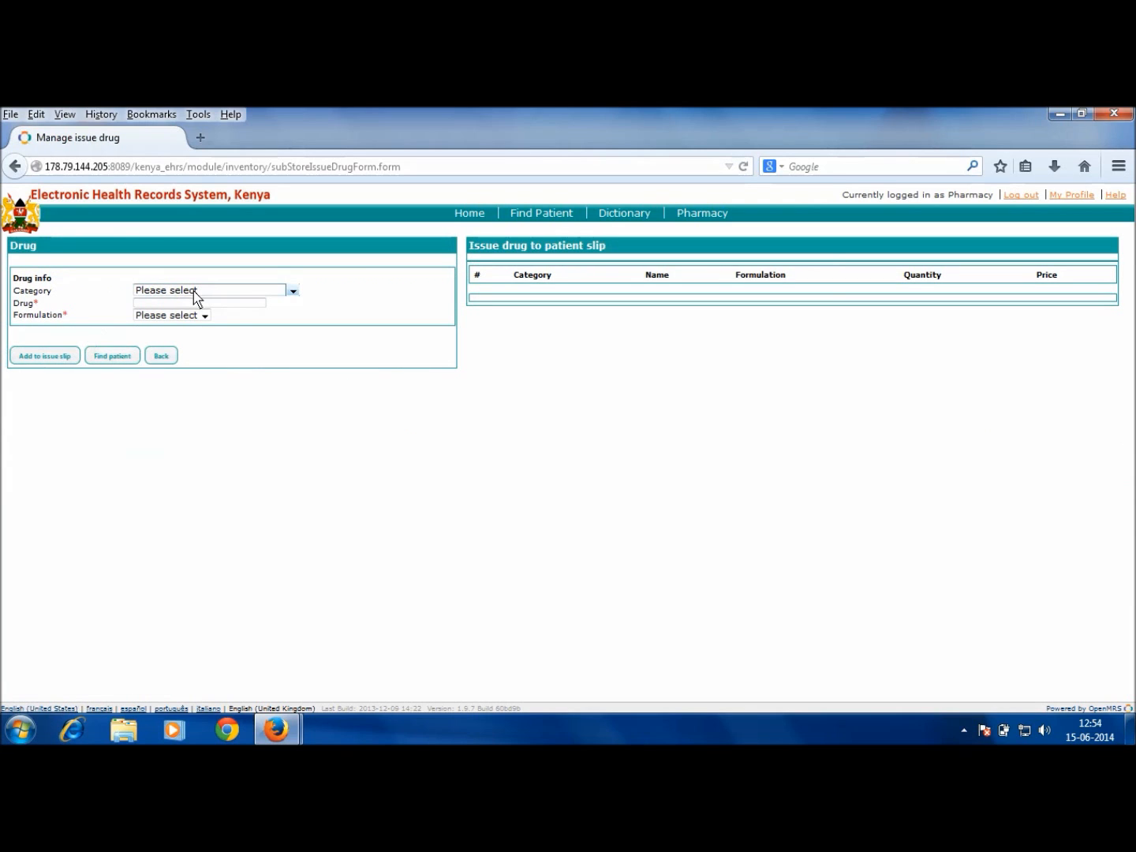
pyautogui.click(112, 356)
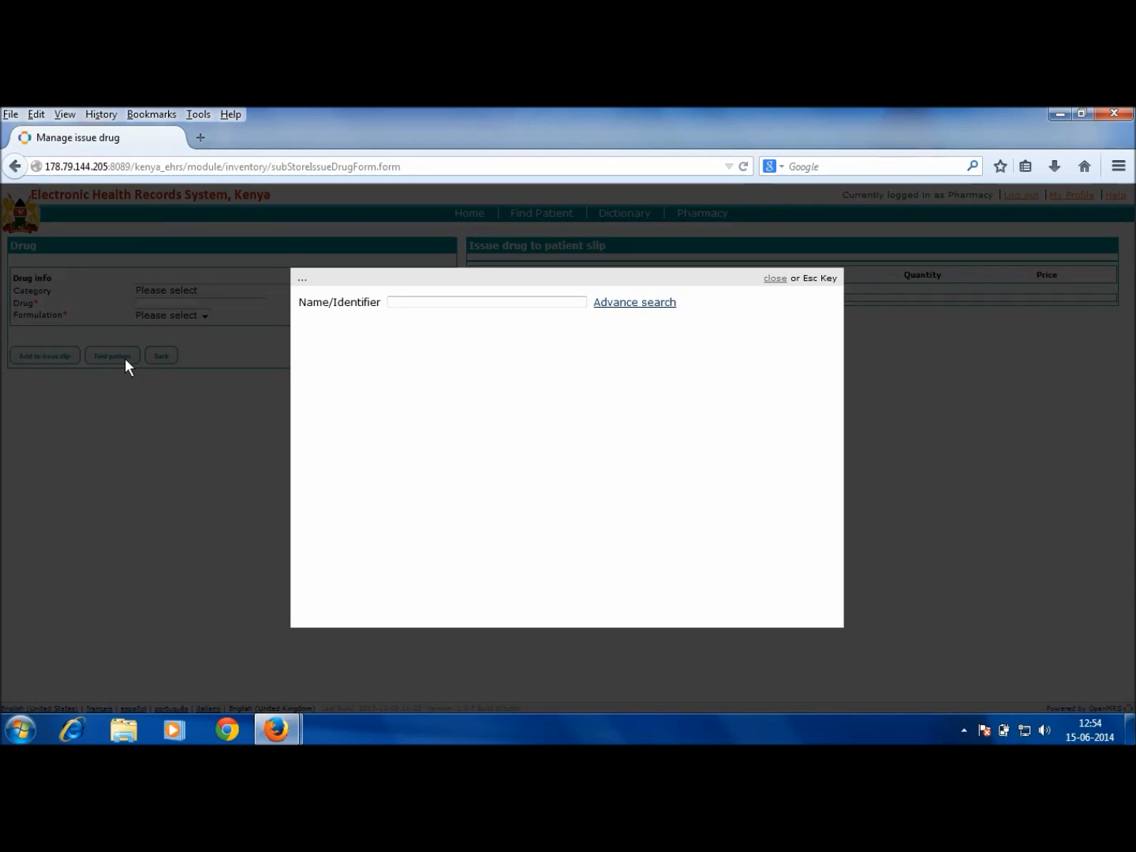
pyautogui.click(494, 307)
pyautogui.write('odumbe')
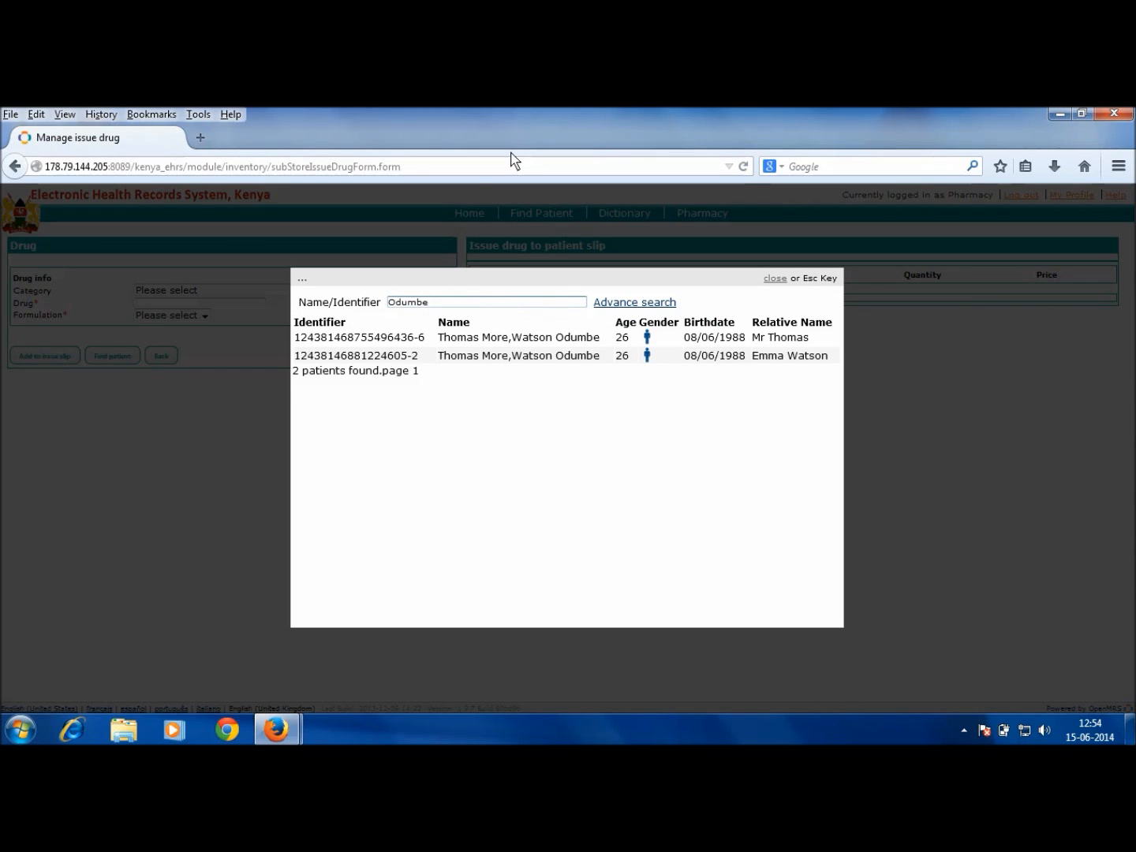
pyautogui.click(459, 356)
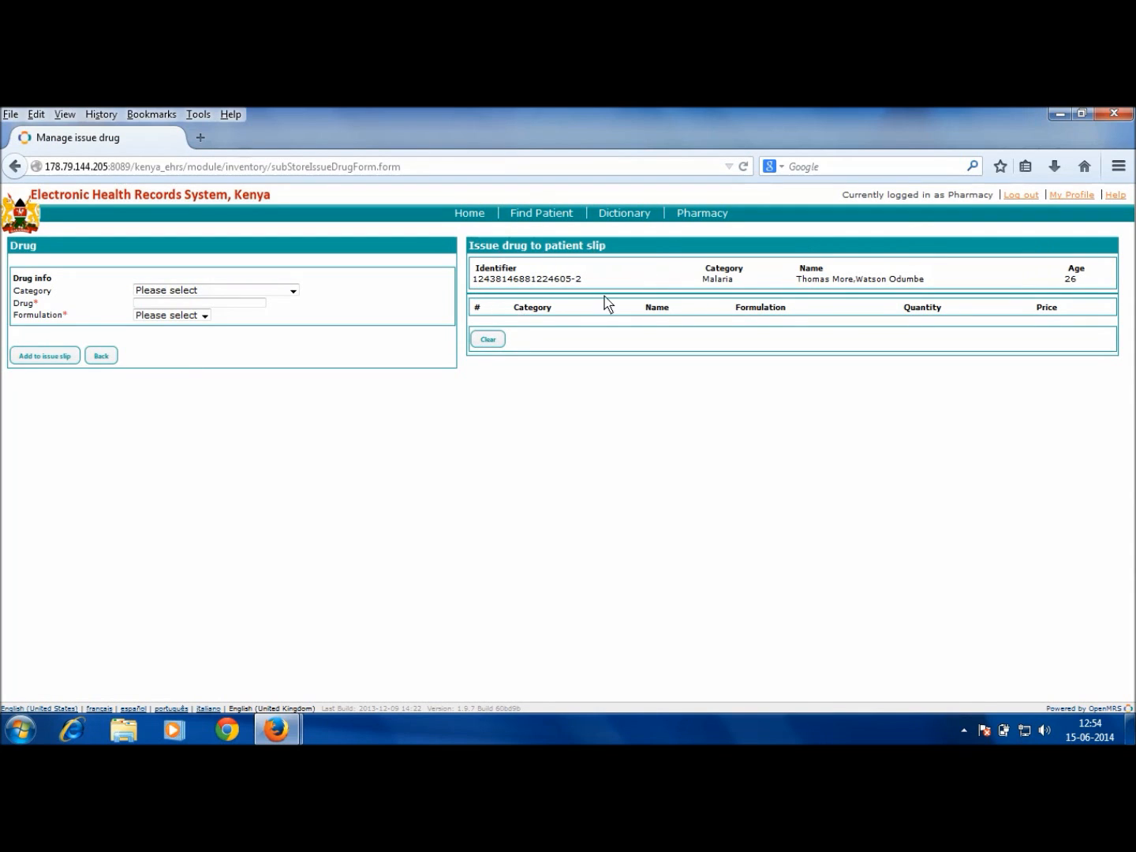
# Step: Select category Anti-Pyretic, drug Crocin and formulation Tablet-500 mg in Issue Drug
pyautogui.click(186, 294)
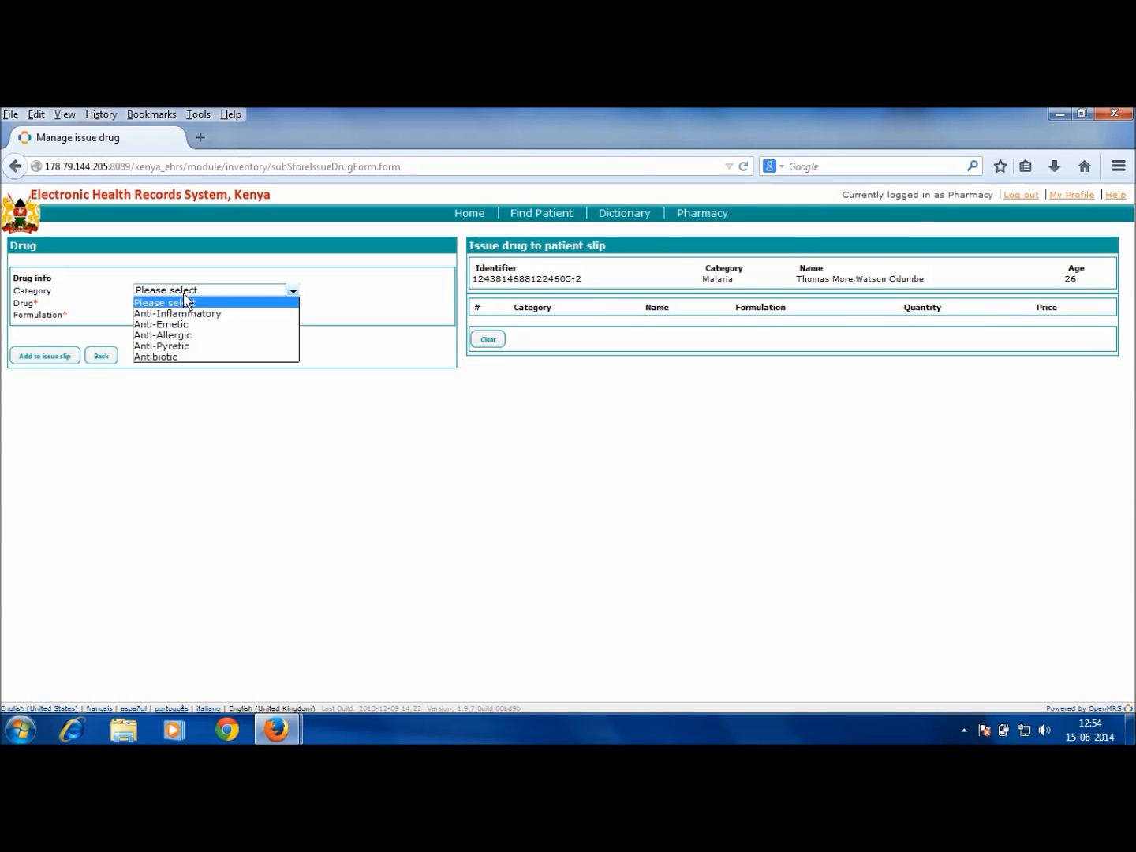
pyautogui.click(181, 345)
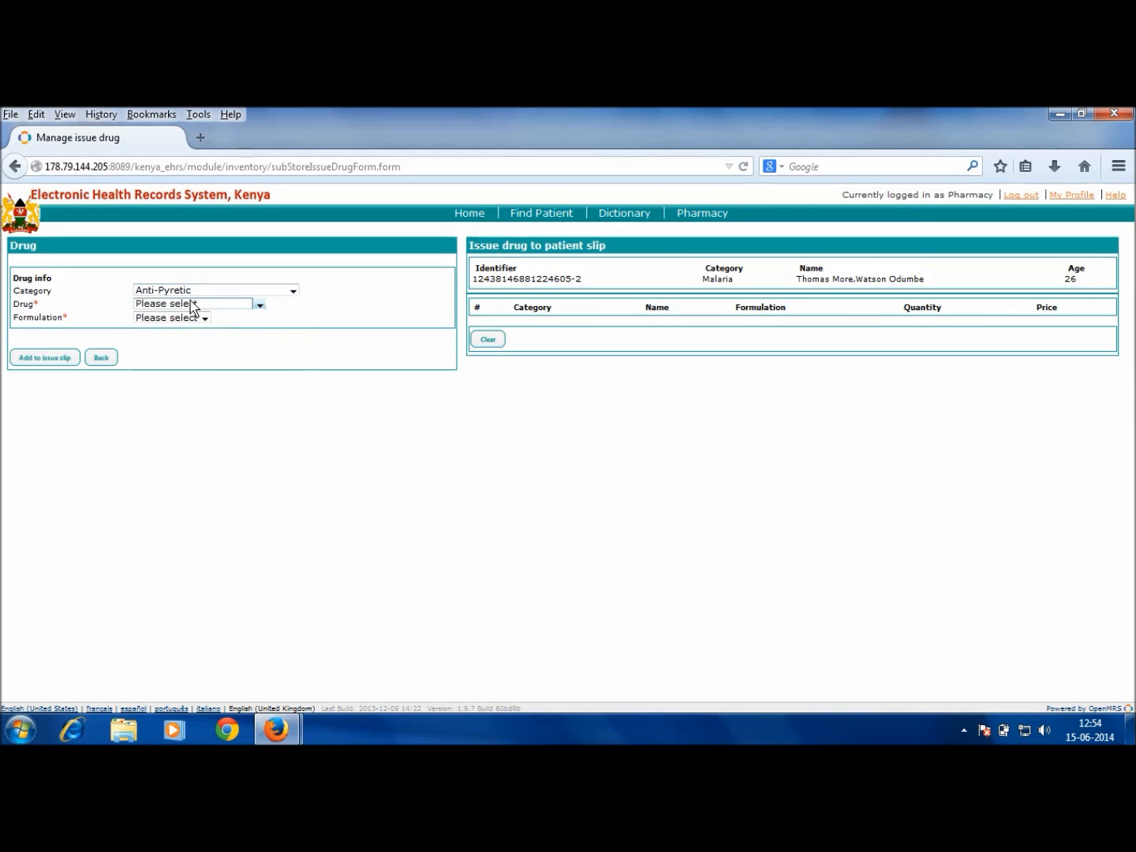
pyautogui.click(194, 305)
pyautogui.click(187, 328)
pyautogui.click(189, 319)
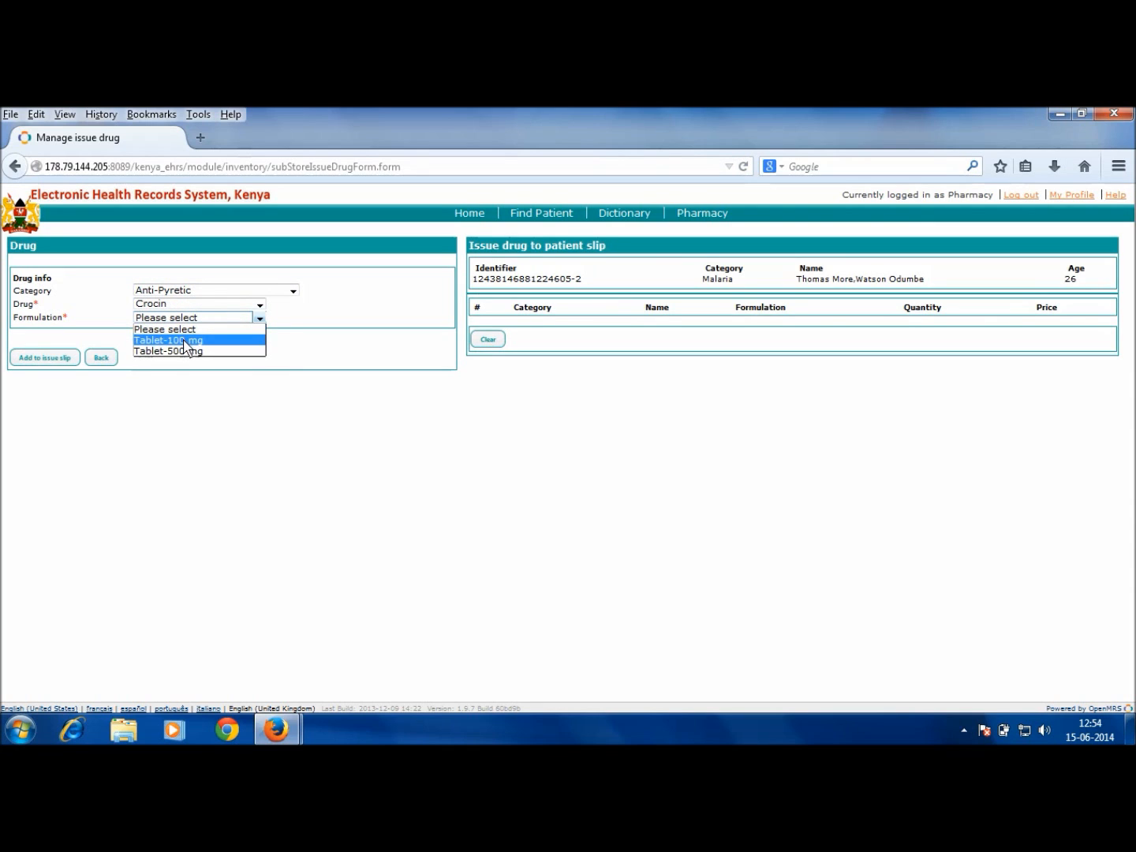
pyautogui.click(183, 350)
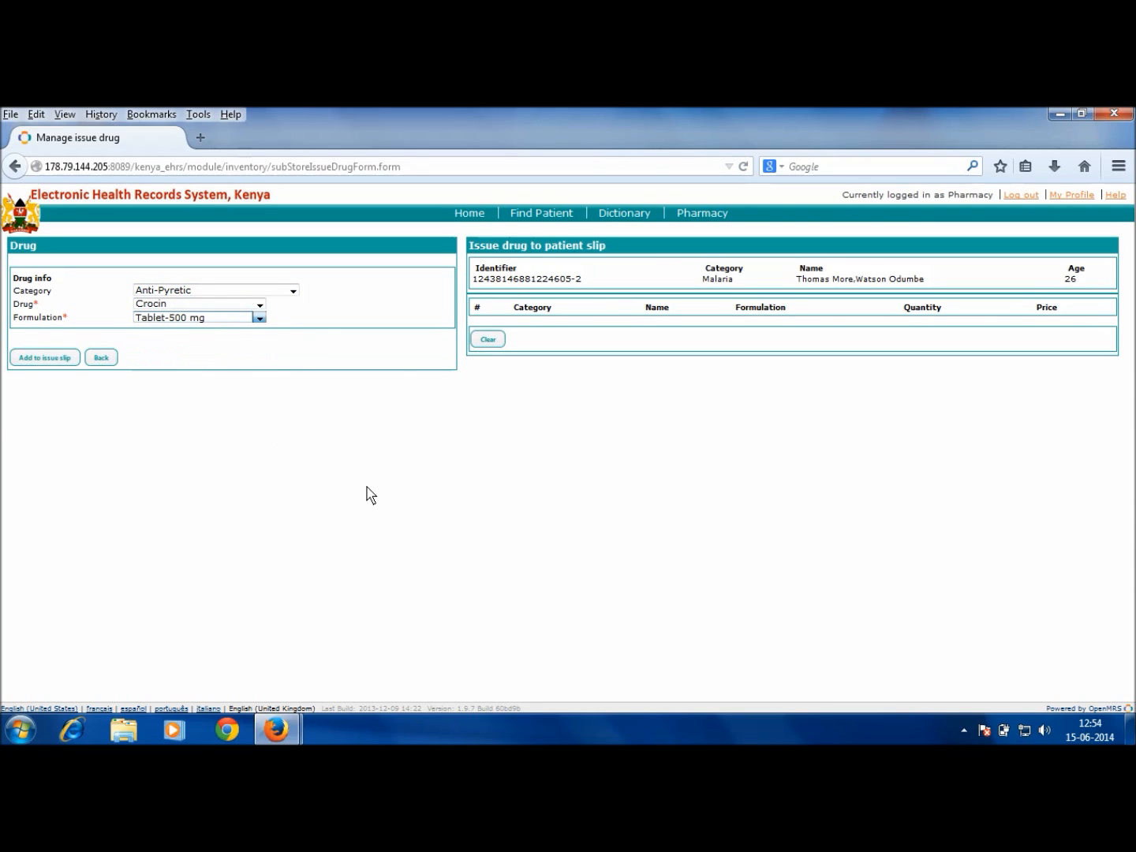
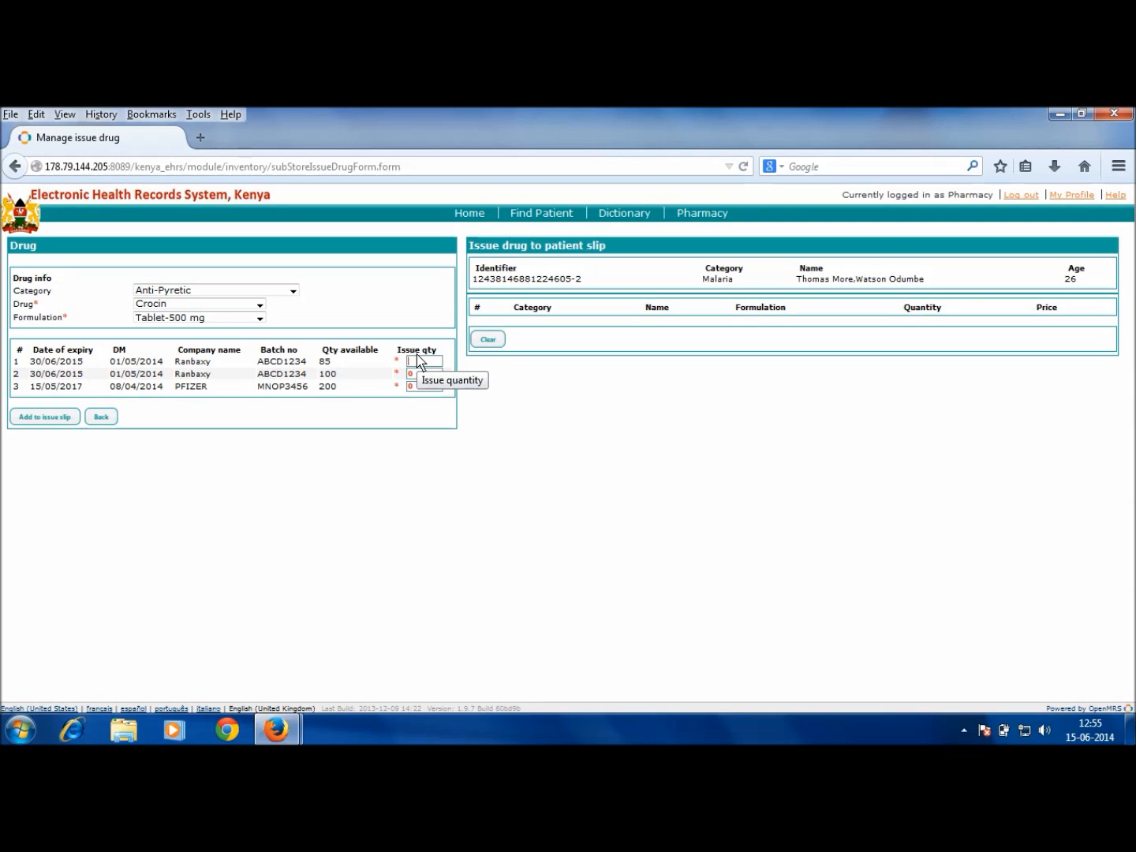
# Step: Add 5 Crocin Tablet-500 mg from the first batch to the patient's issue slip
pyautogui.write('5')
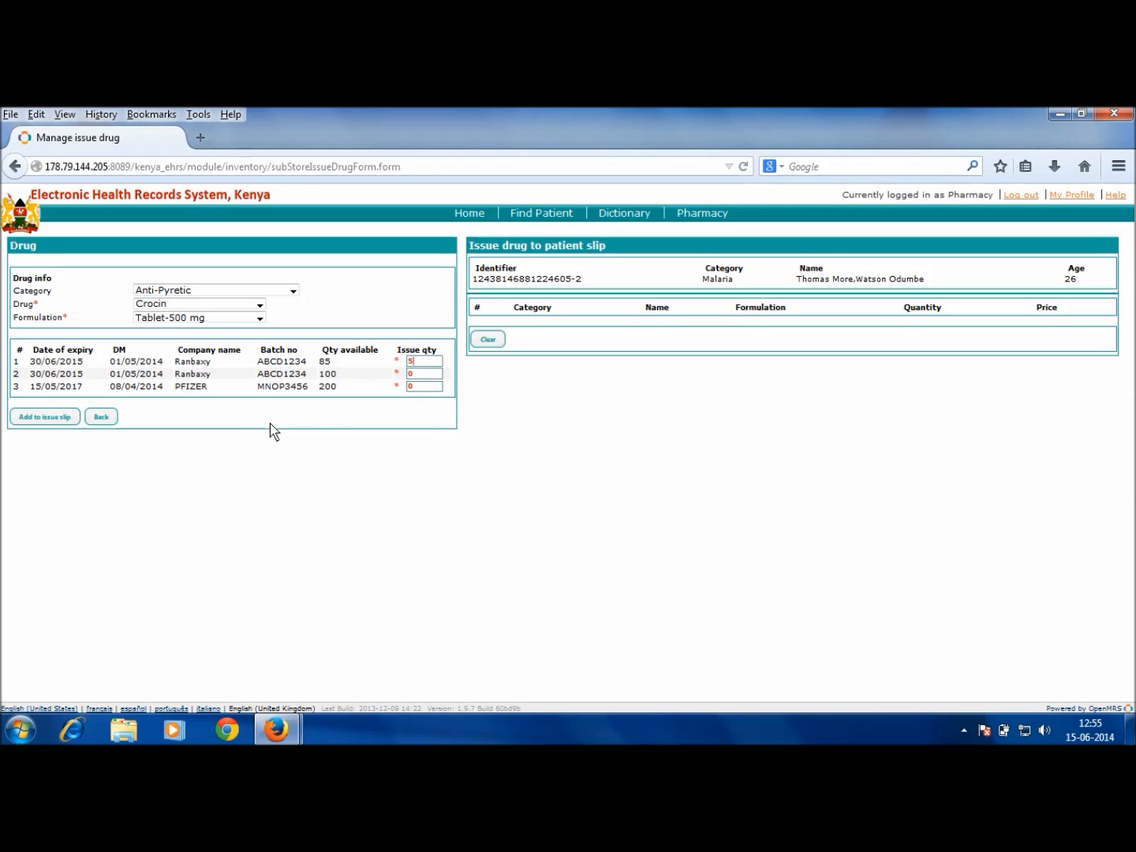
pyautogui.click(54, 419)
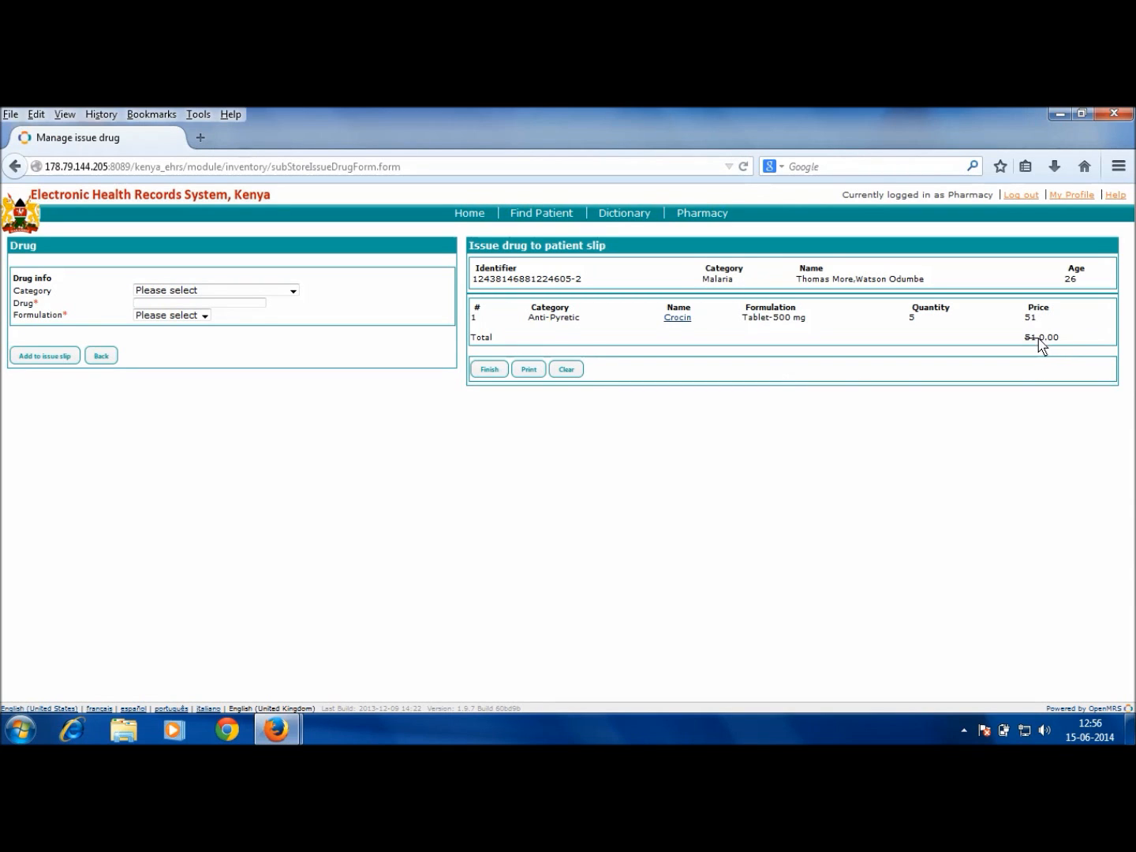
# Step: Finish the Crocin issue slip and confirm it in the 'Are you sure ?' dialog
pyautogui.click(495, 368)
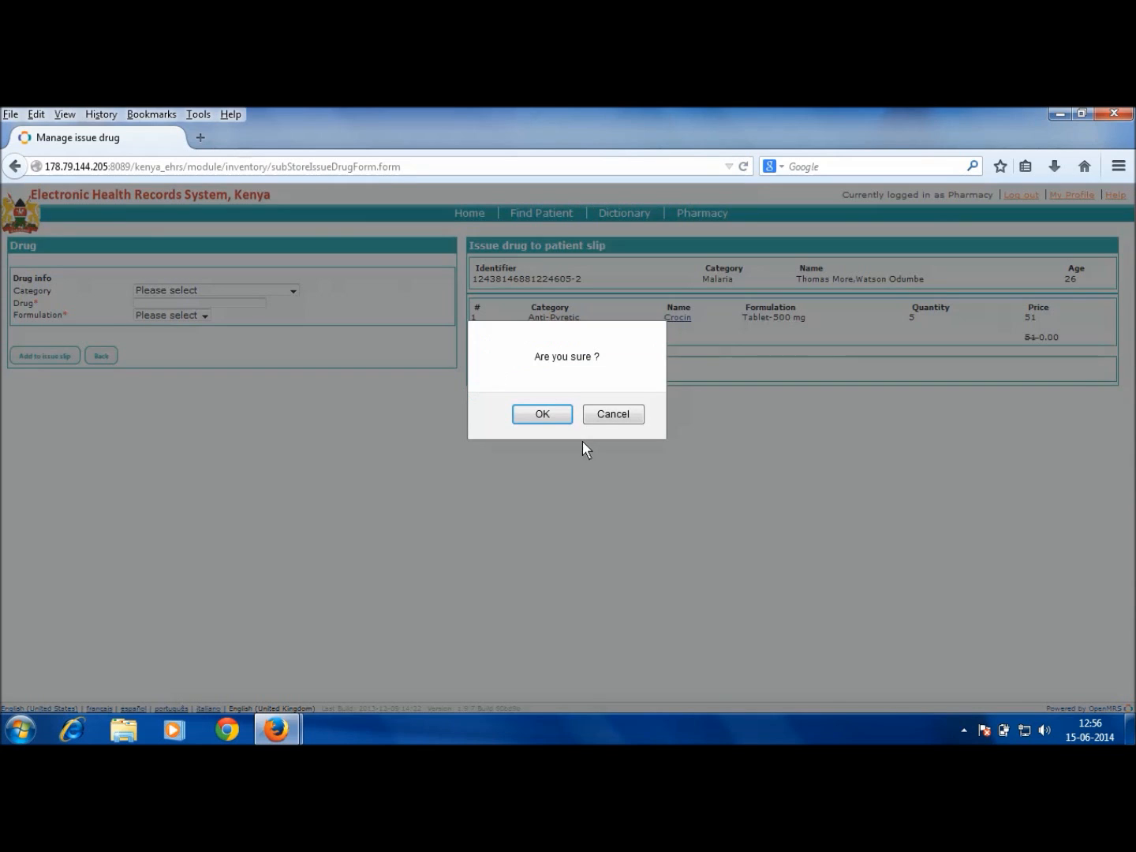
pyautogui.click(543, 416)
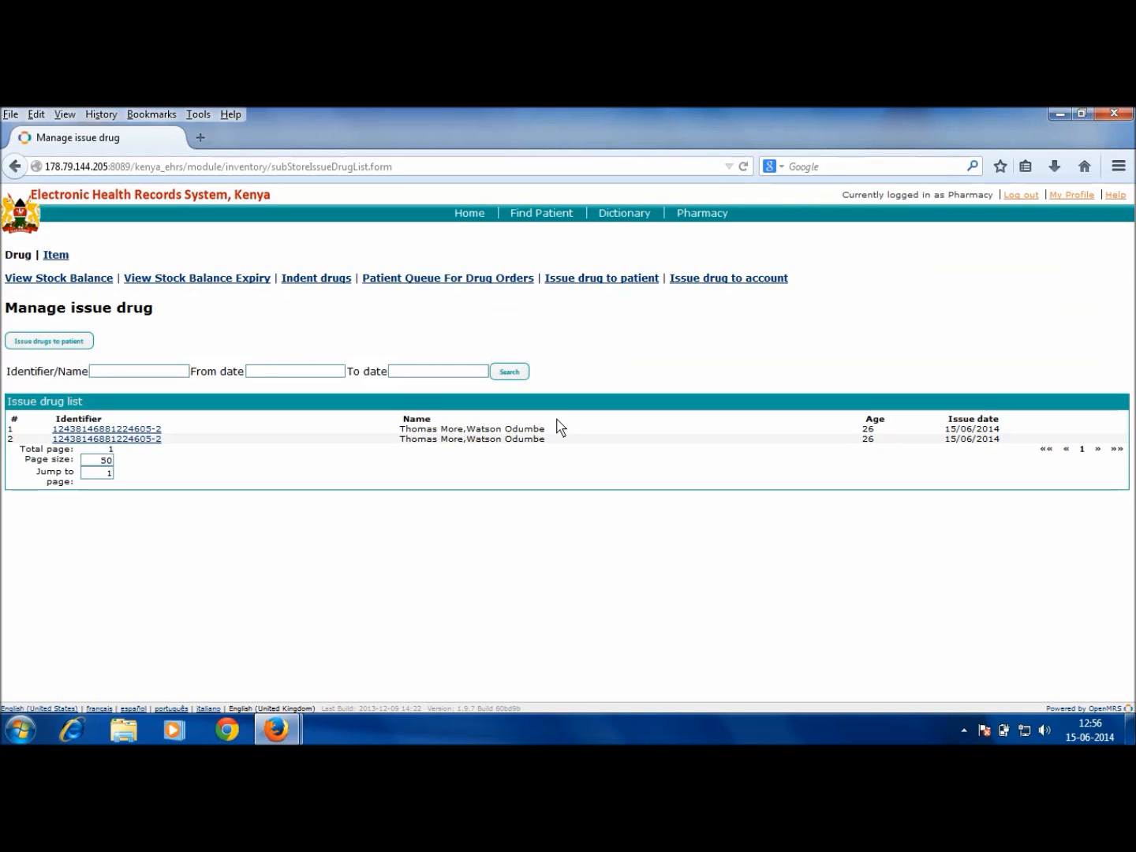
# Step: Switch to the issue-drug-to-account list and start a new account issue
pyautogui.click(702, 279)
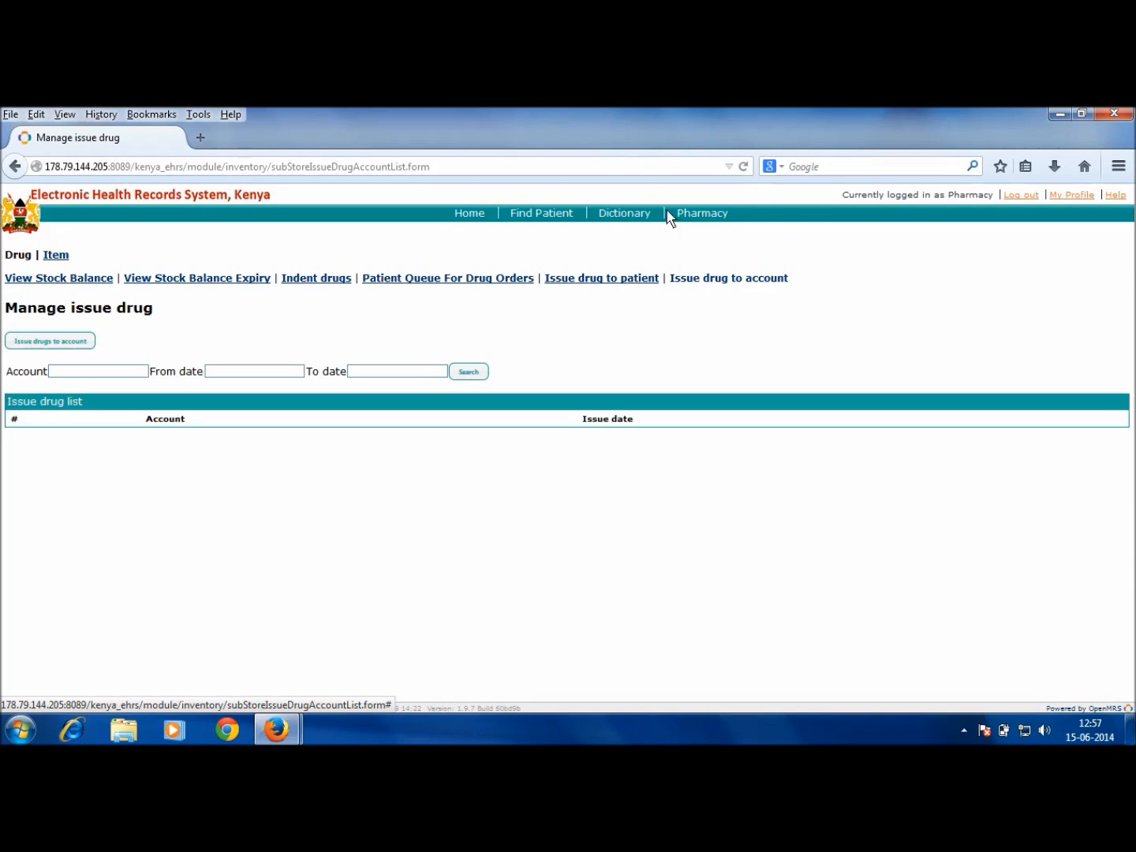
pyautogui.click(52, 342)
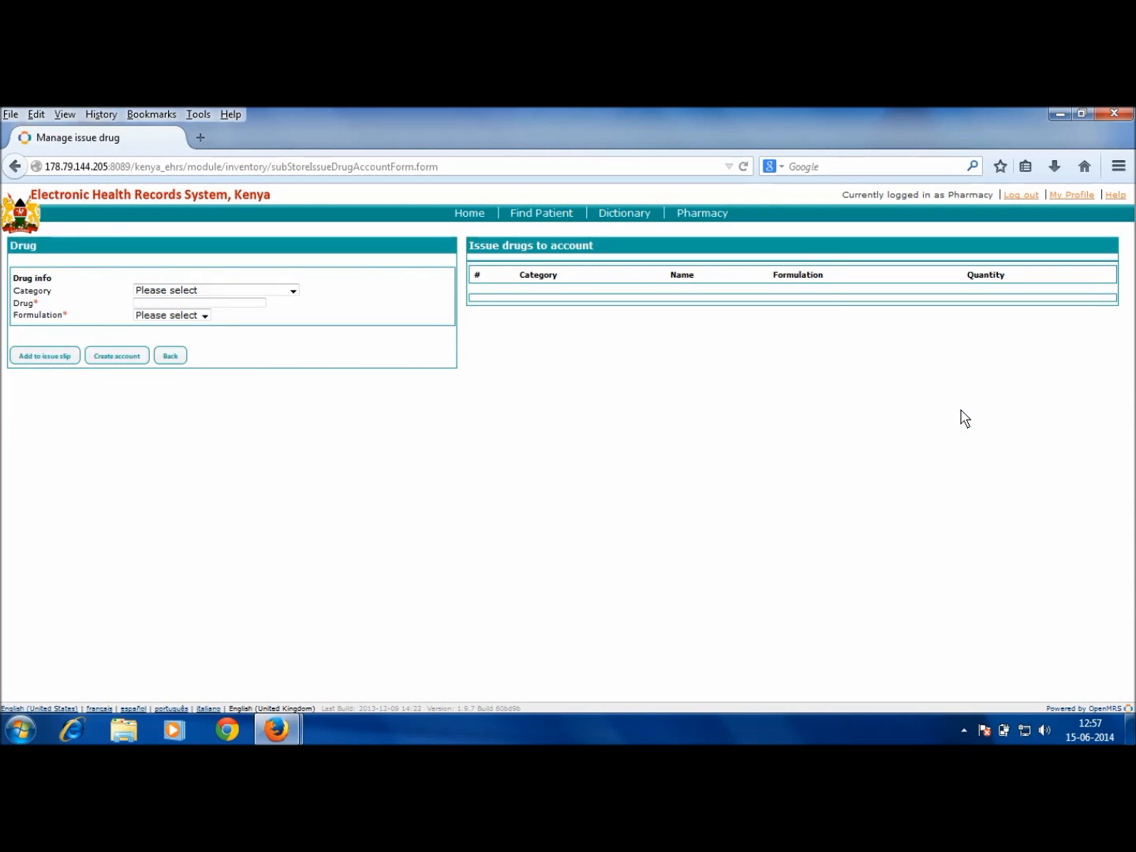
# Step: Create a new account and enter the name 'Indoor Patient Account - Gynae', correcting the typos
pyautogui.click(117, 356)
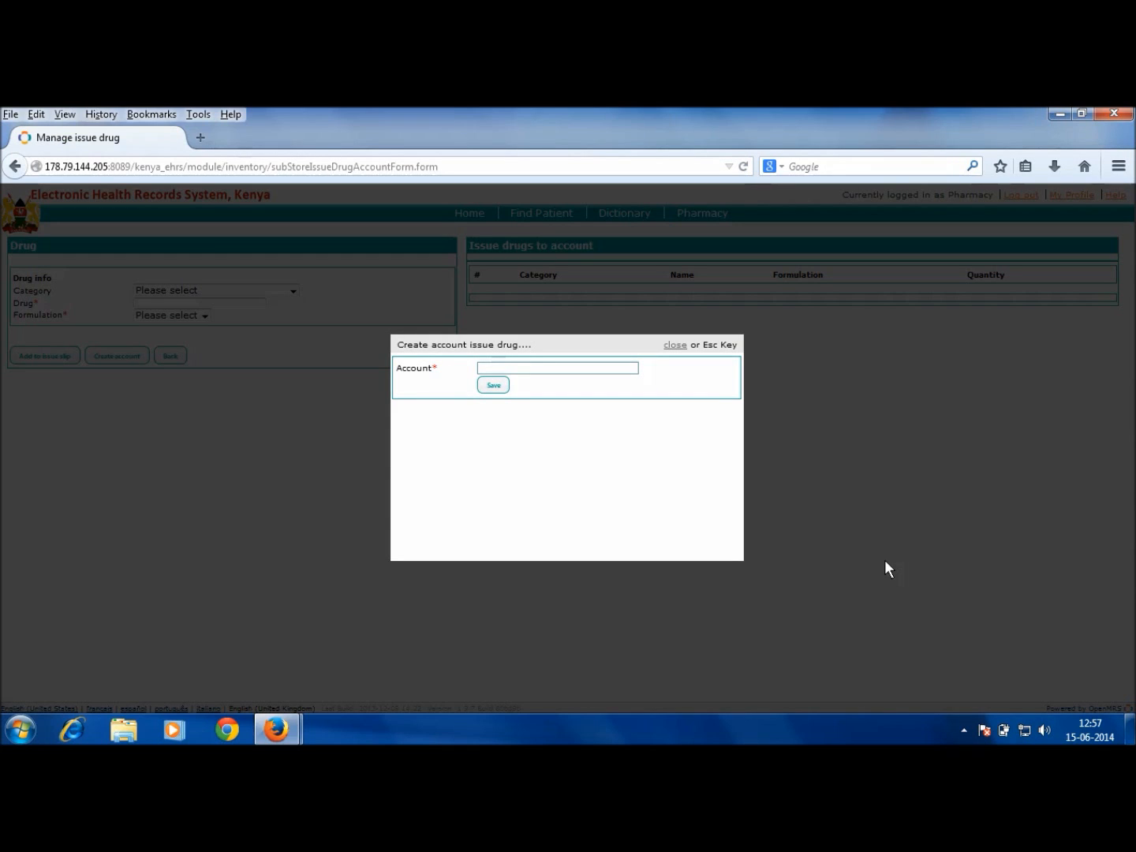
pyautogui.click(514, 369)
pyautogui.write('Indoor Patient Account - H')
pyautogui.press('BackSpace')
pyautogui.write('Gynae')
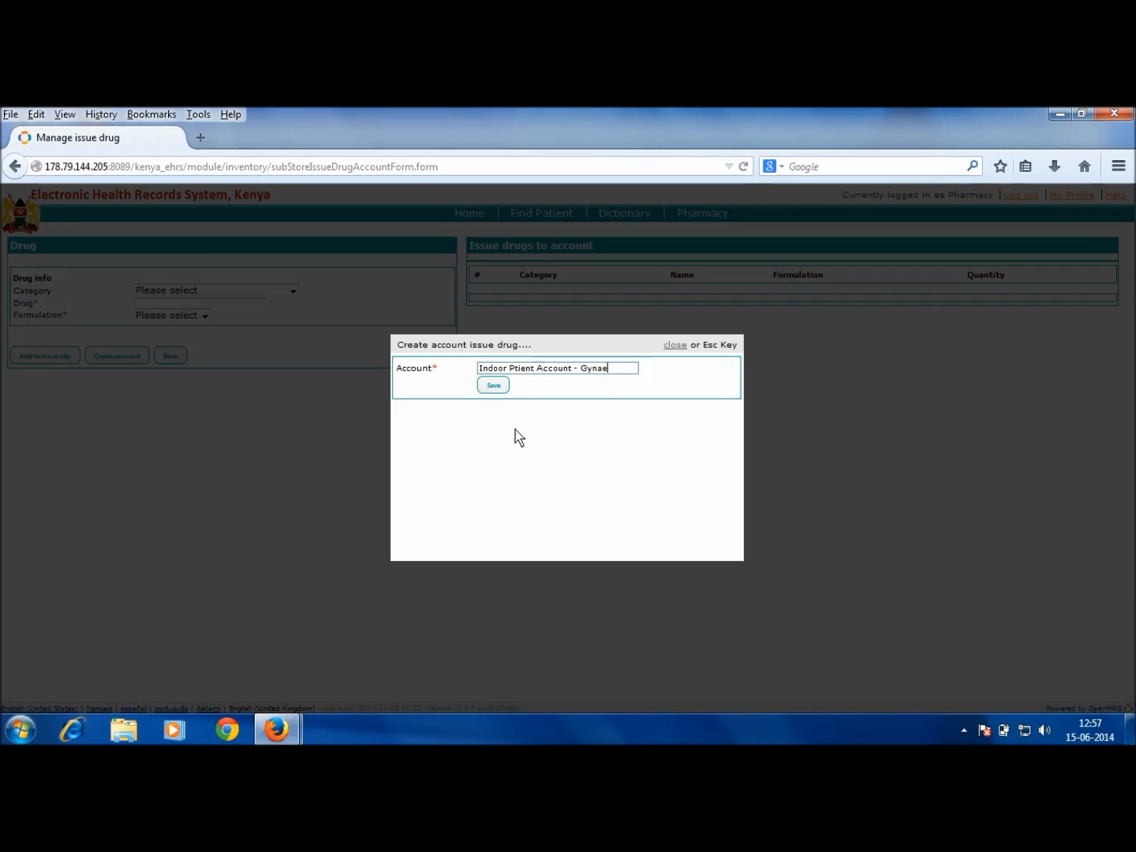
pyautogui.click(514, 368)
# Step: Save the Gynae account and choose category Anti-Emetic with drug Stemetil
pyautogui.write('a')
pyautogui.click(490, 390)
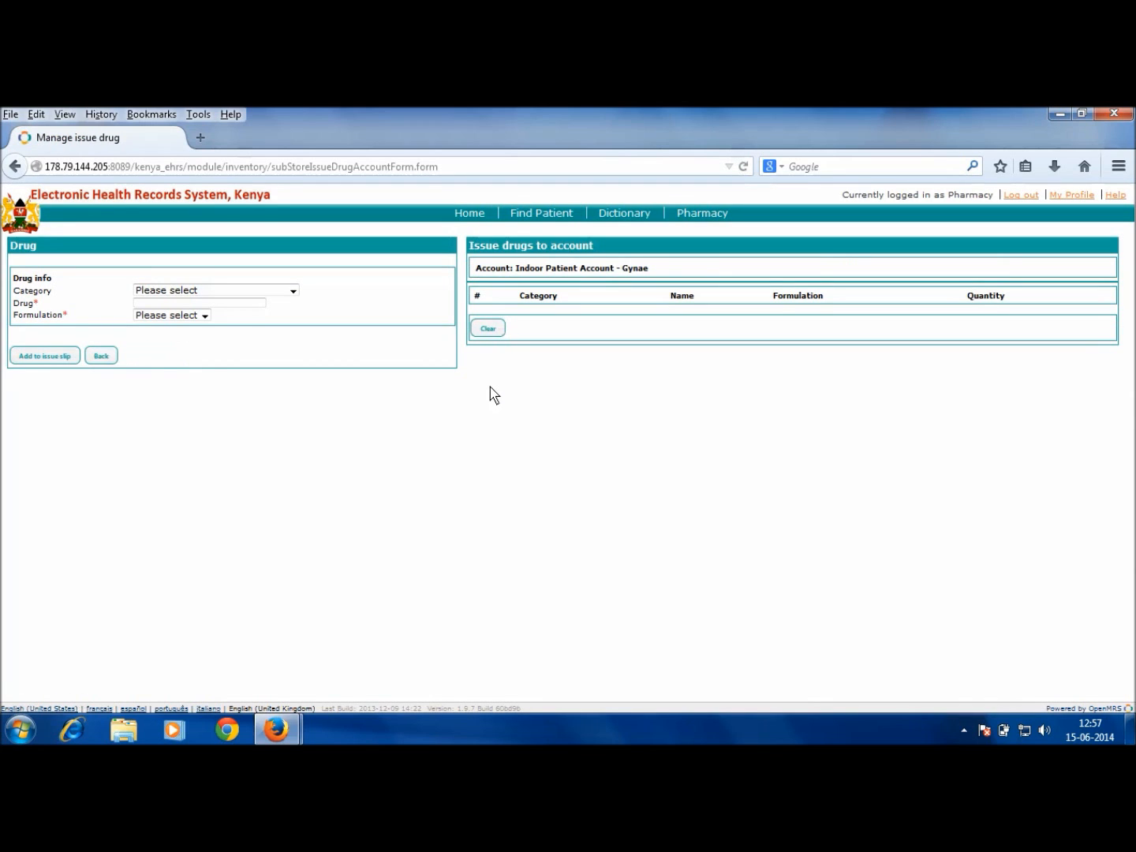
pyautogui.click(273, 294)
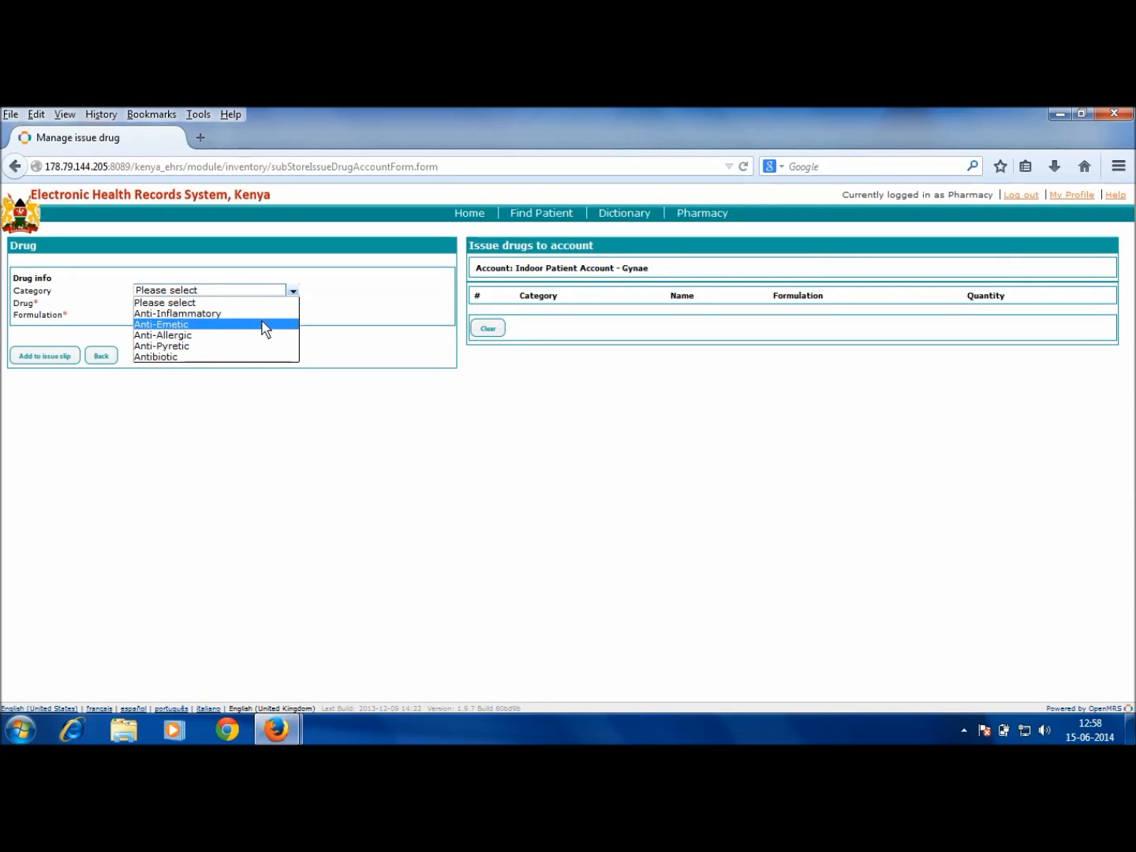
pyautogui.click(263, 324)
pyautogui.click(241, 304)
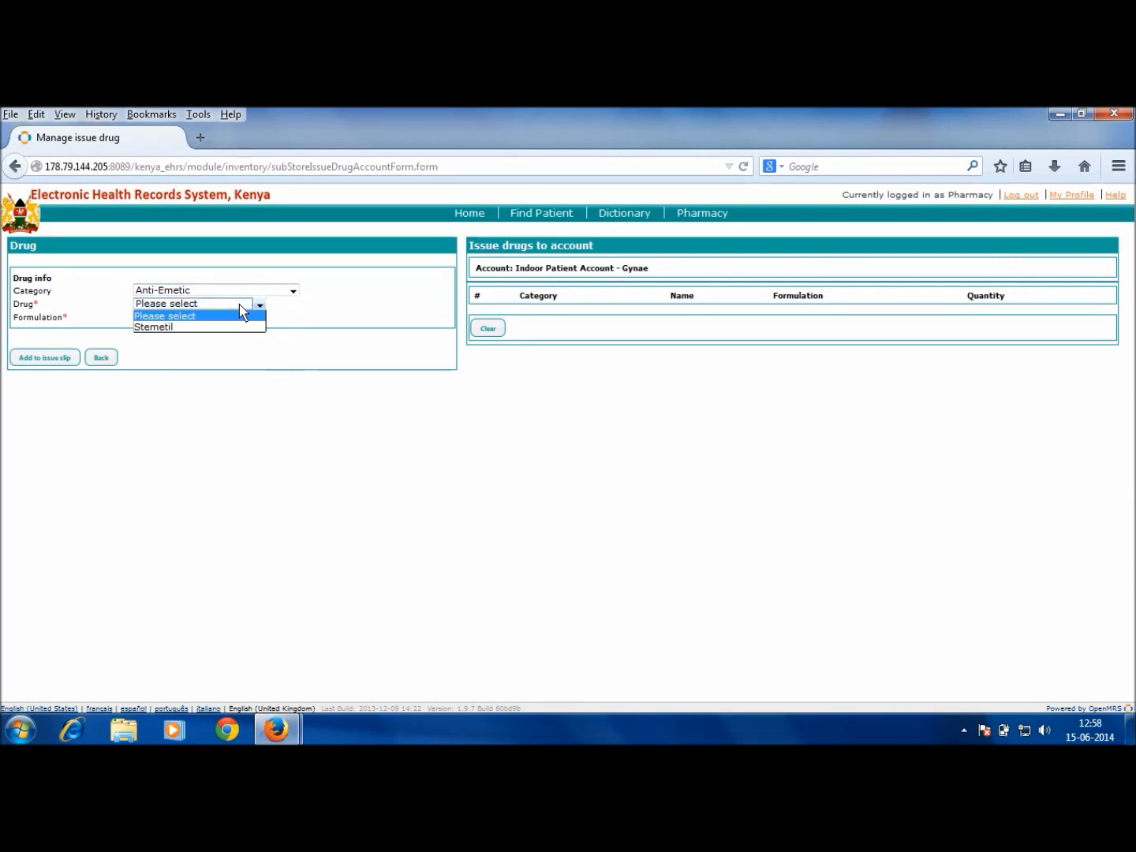
pyautogui.click(244, 332)
# Step: Pick formulation Tablet-10 mg and add 5 Stemetil to the account's issue slip
pyautogui.click(195, 319)
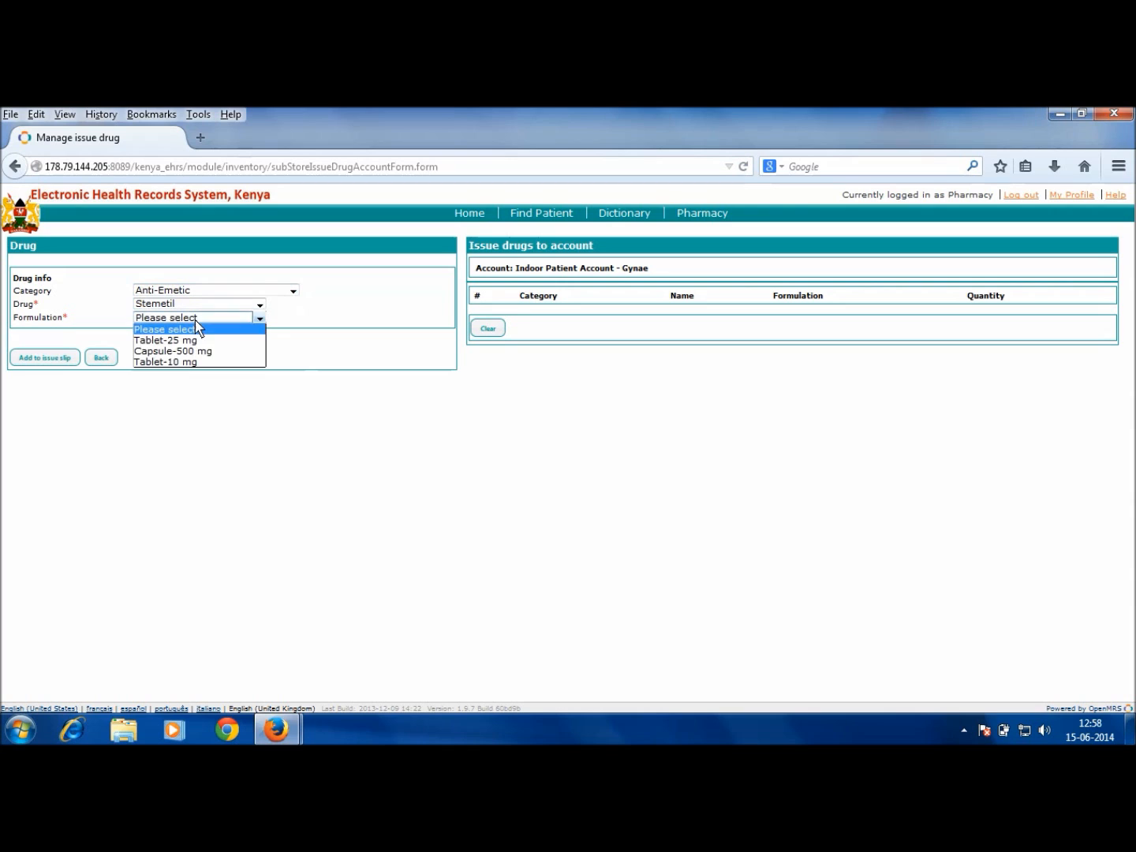
pyautogui.click(198, 341)
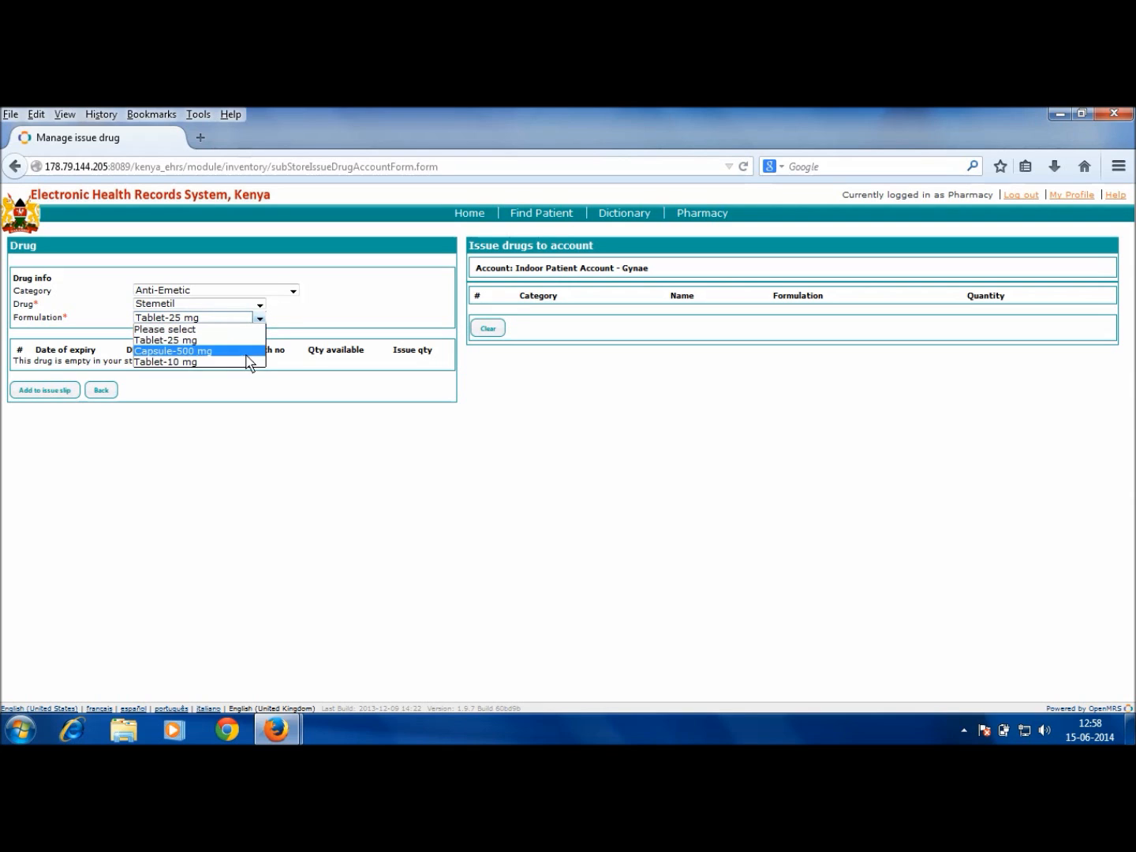
pyautogui.click(246, 362)
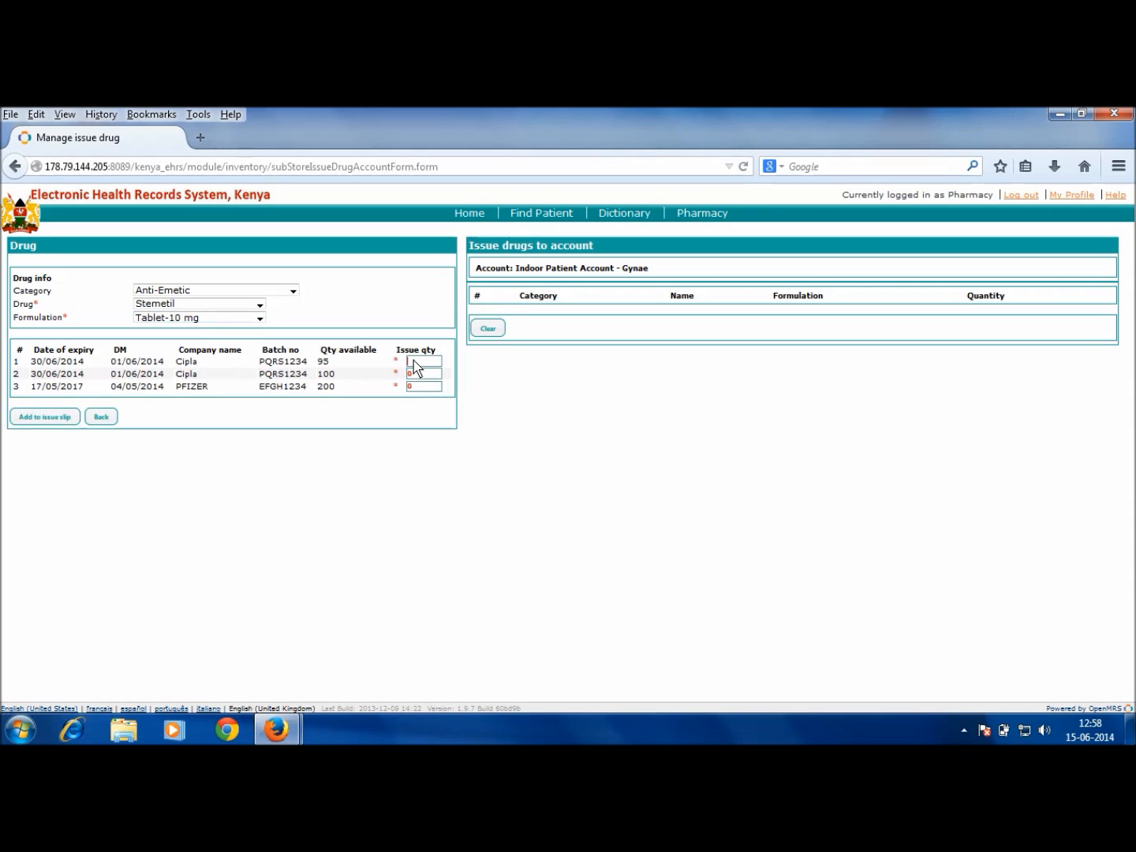
pyautogui.write('5')
pyautogui.click(56, 417)
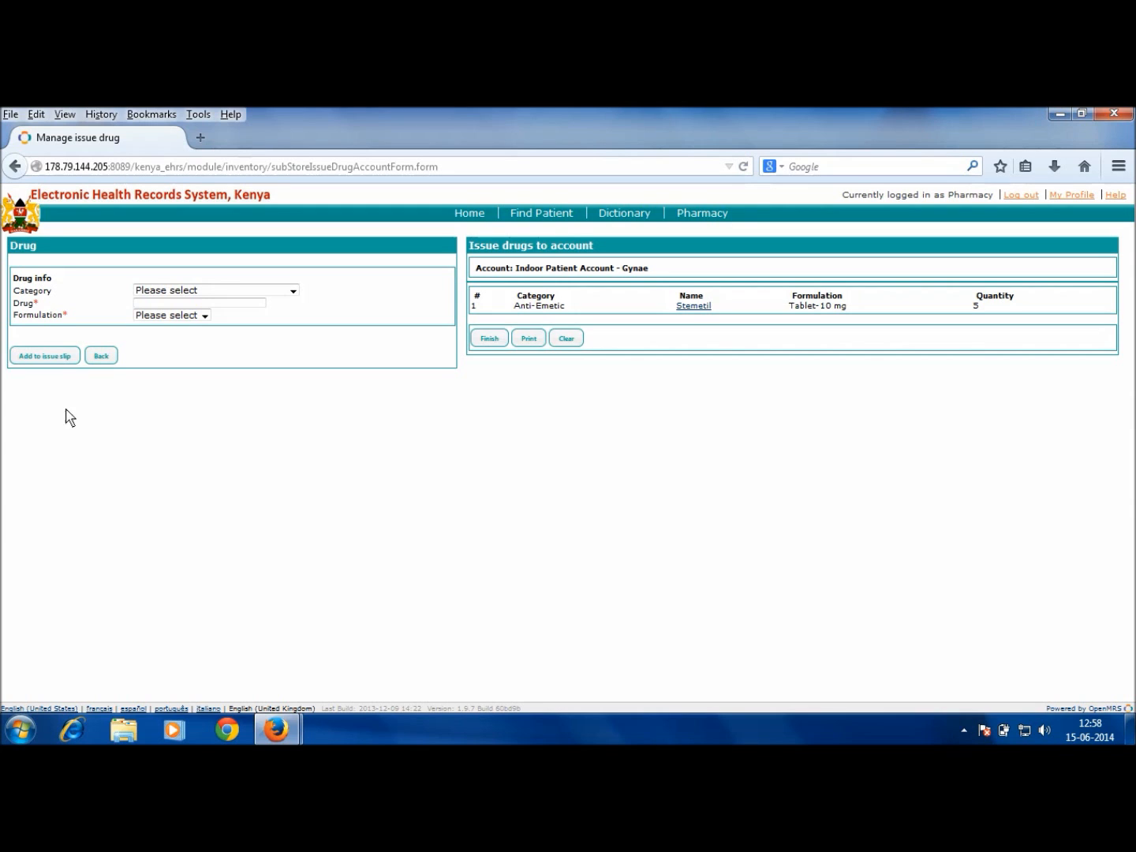
# Step: Finish and confirm the Stemetil issue to the Gynae account, then go to Item
pyautogui.click(479, 340)
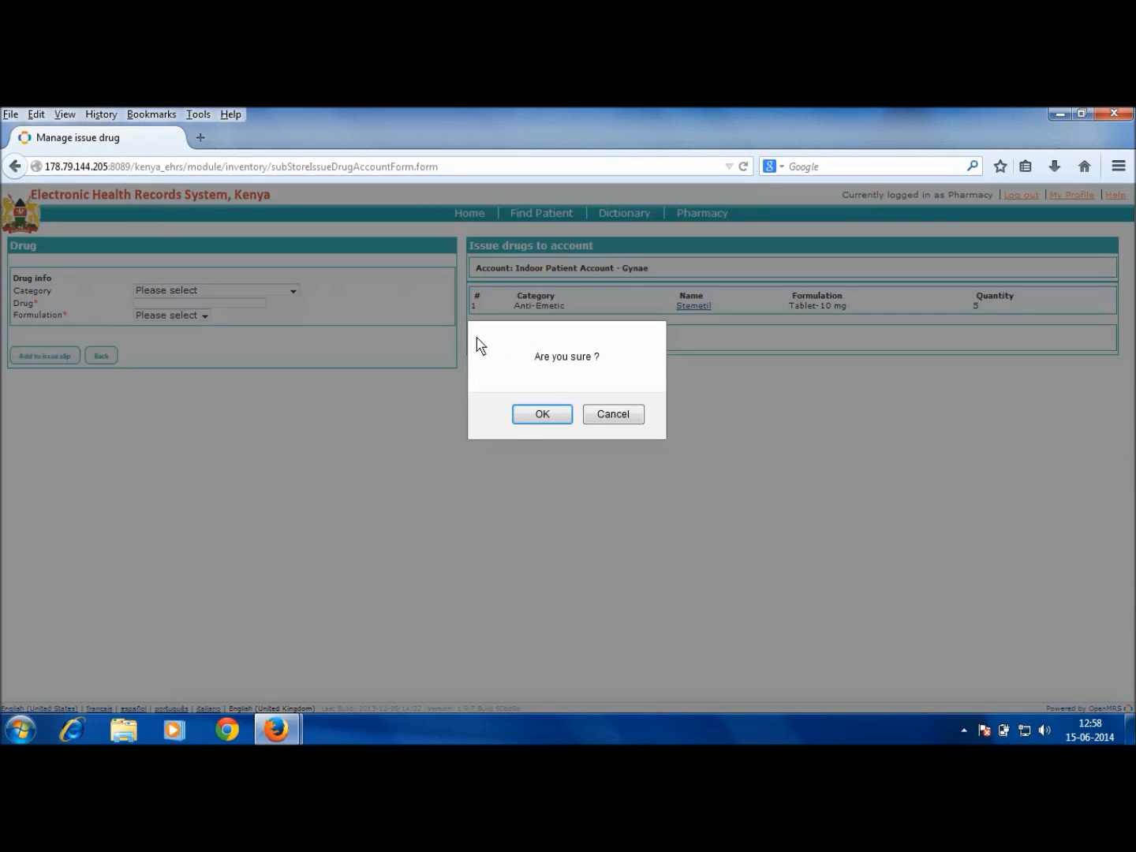
pyautogui.click(533, 414)
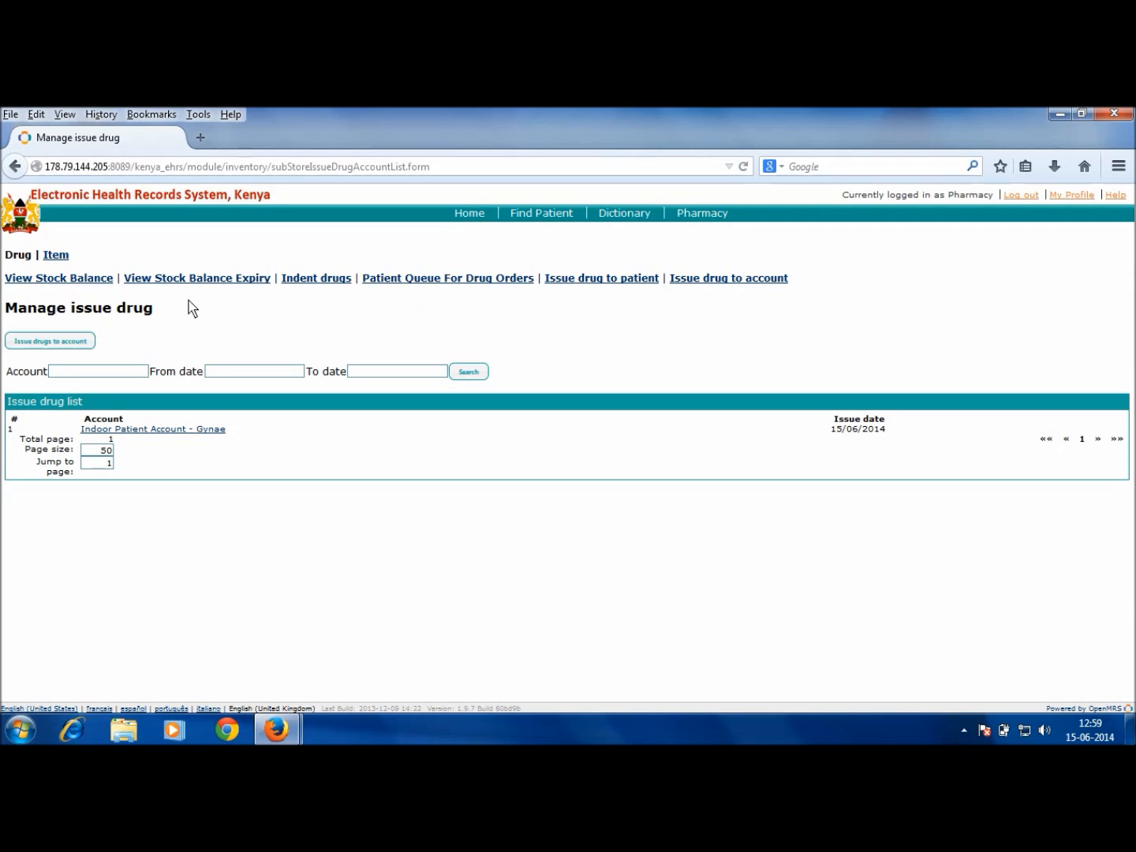
pyautogui.click(54, 256)
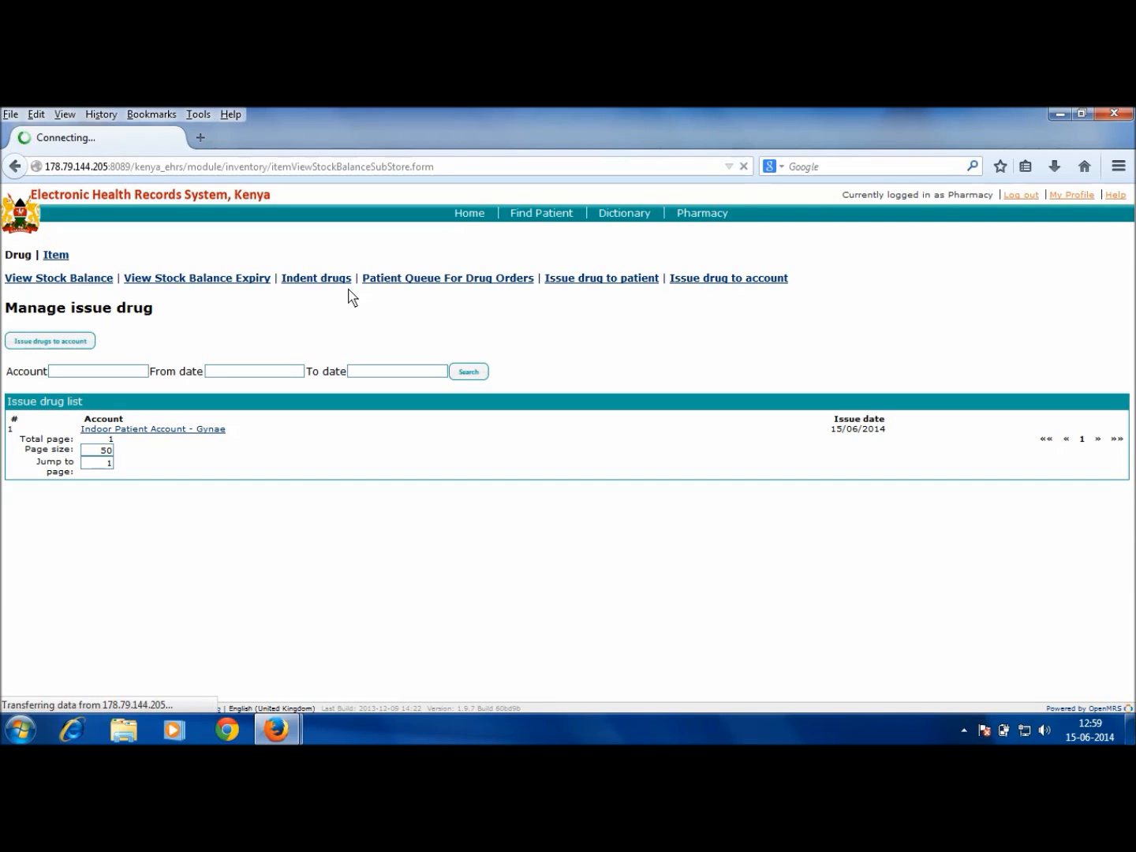